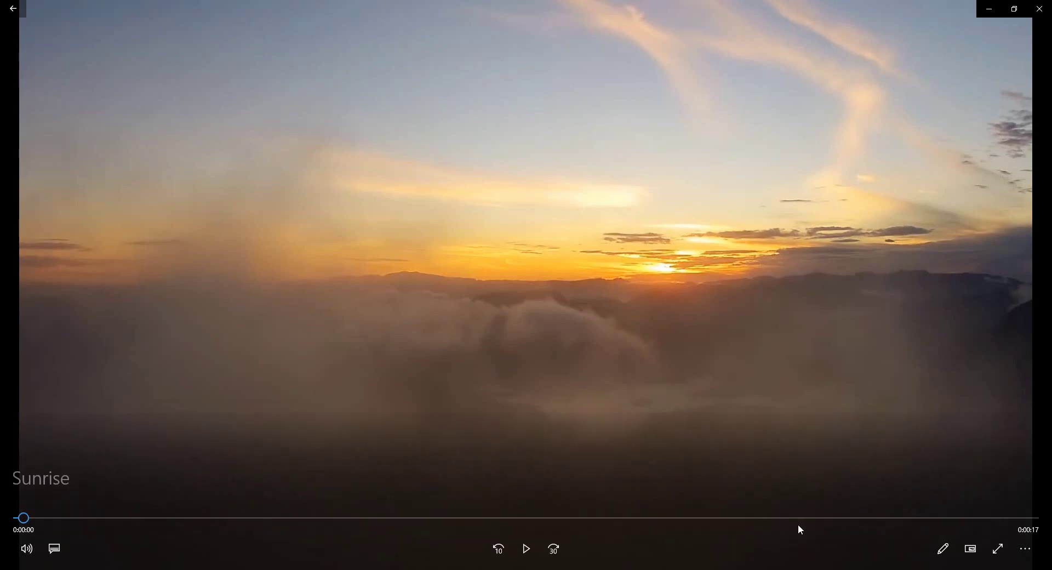
# - Play the finished Sunrise title video in Movies & TV and pause it around 0:00:08
pyautogui.click(527, 555)
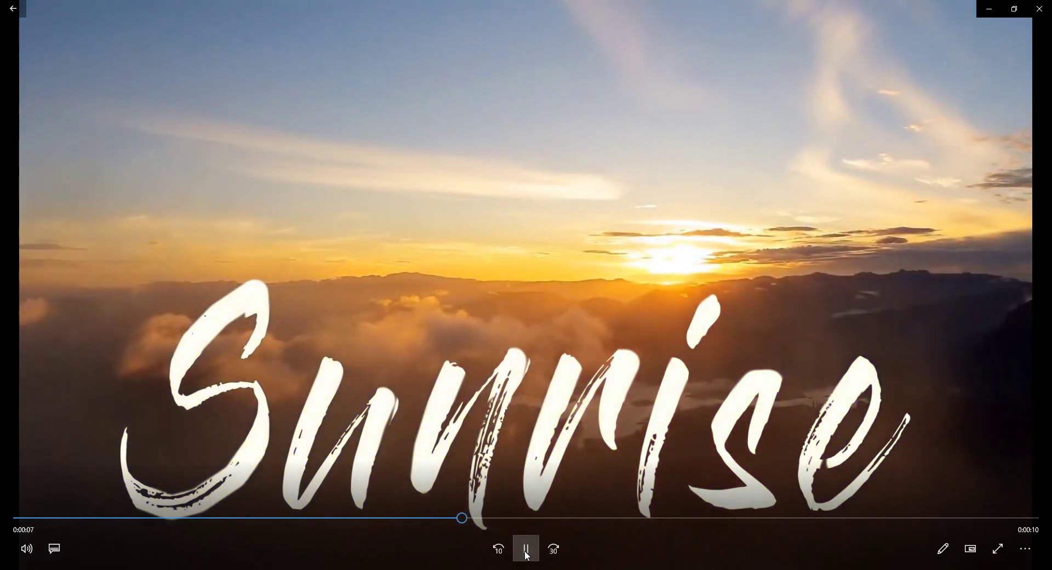
pyautogui.click(527, 548)
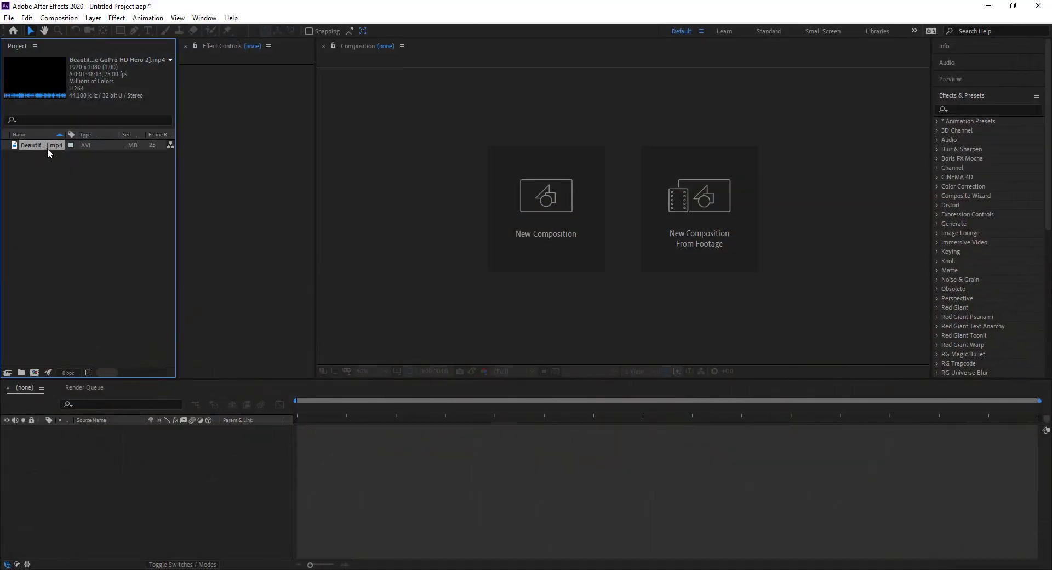
# - Create a composition from the sunrise footage and trim it to the 0:00:22:06–0:00:34:21 work area
pyautogui.moveTo(41, 145); pyautogui.dragTo(38, 371)
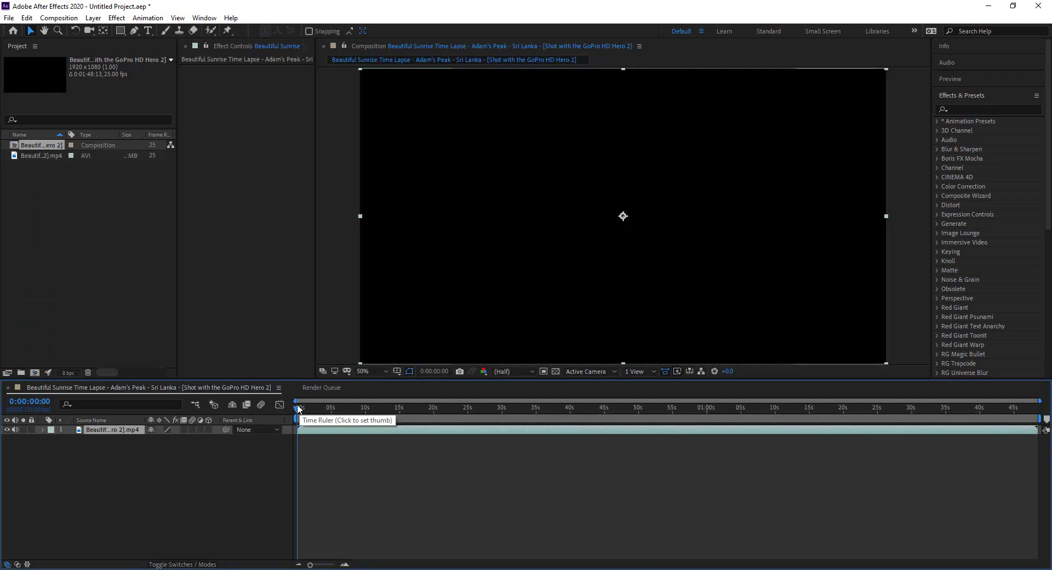
pyautogui.moveTo(298, 409); pyautogui.dragTo(450, 427)
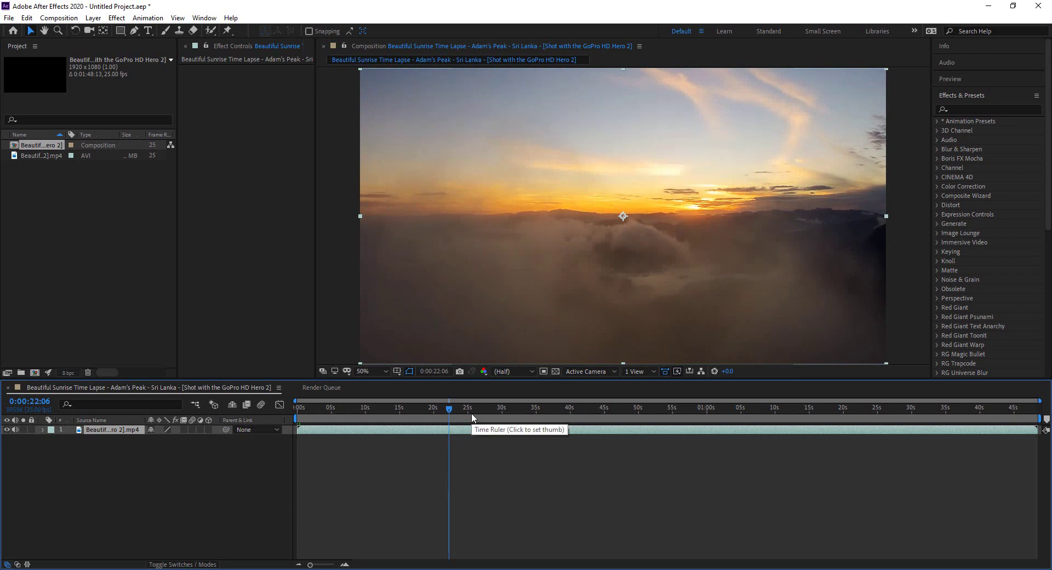
pyautogui.press('b')
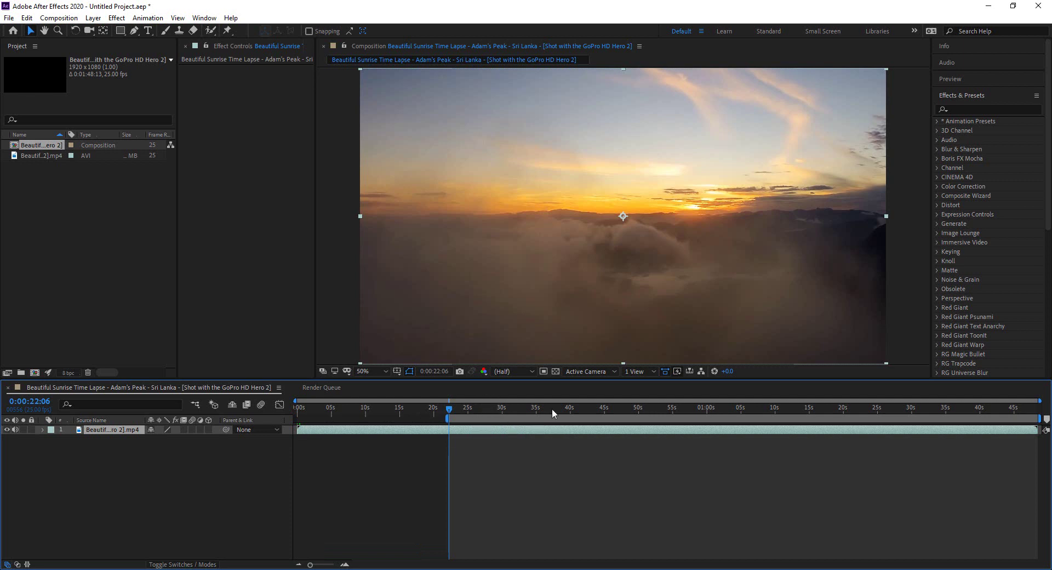
pyautogui.moveTo(449, 412); pyautogui.dragTo(536, 415)
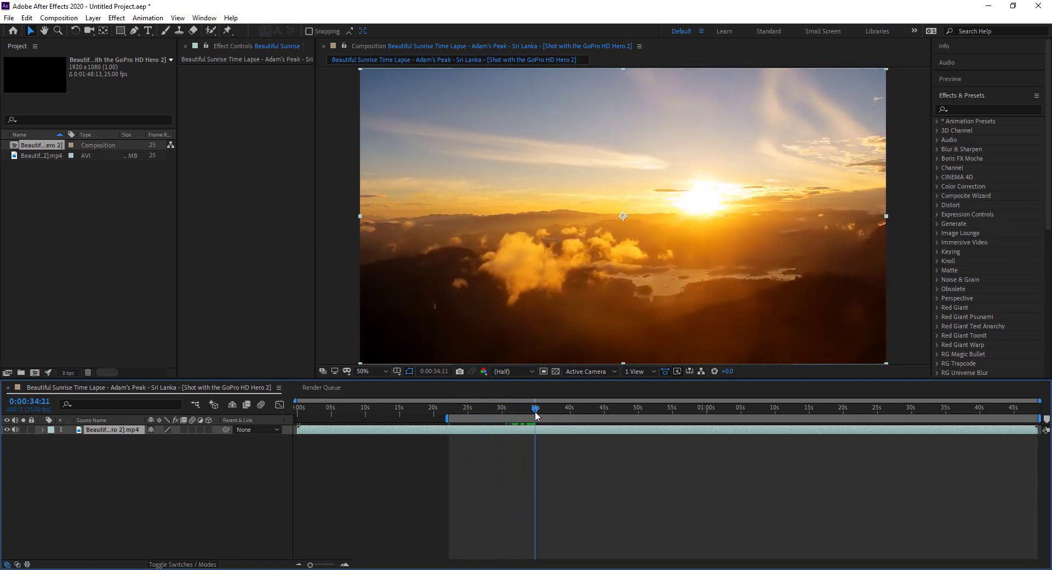
pyautogui.press('n')
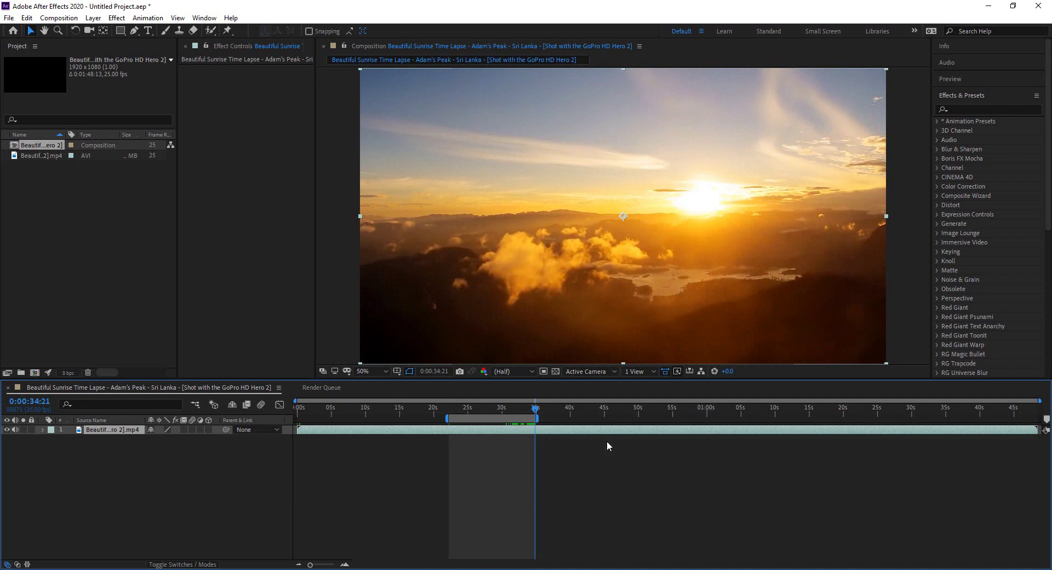
pyautogui.rightClick(501, 420)
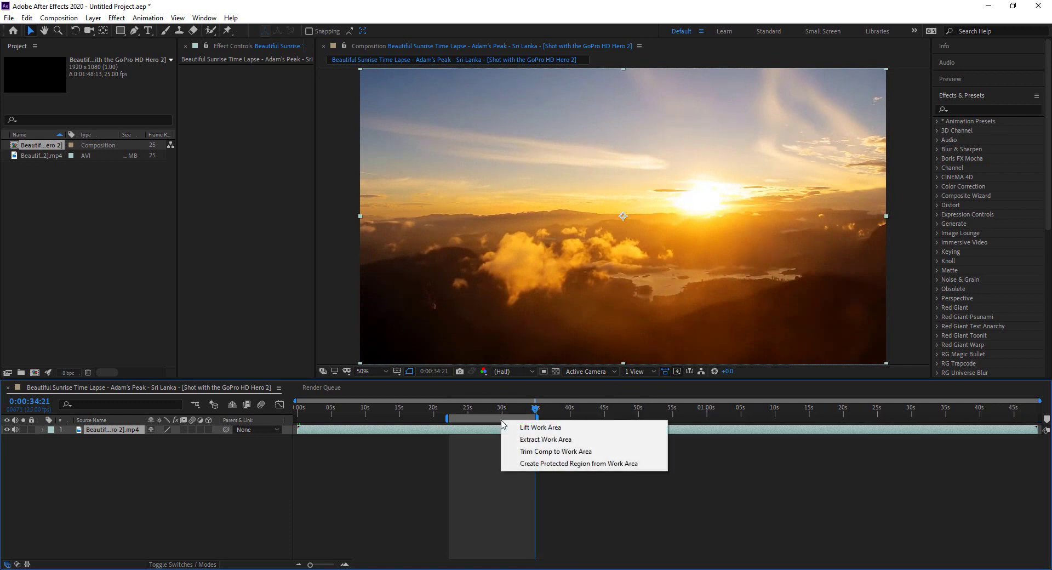
pyautogui.click(532, 452)
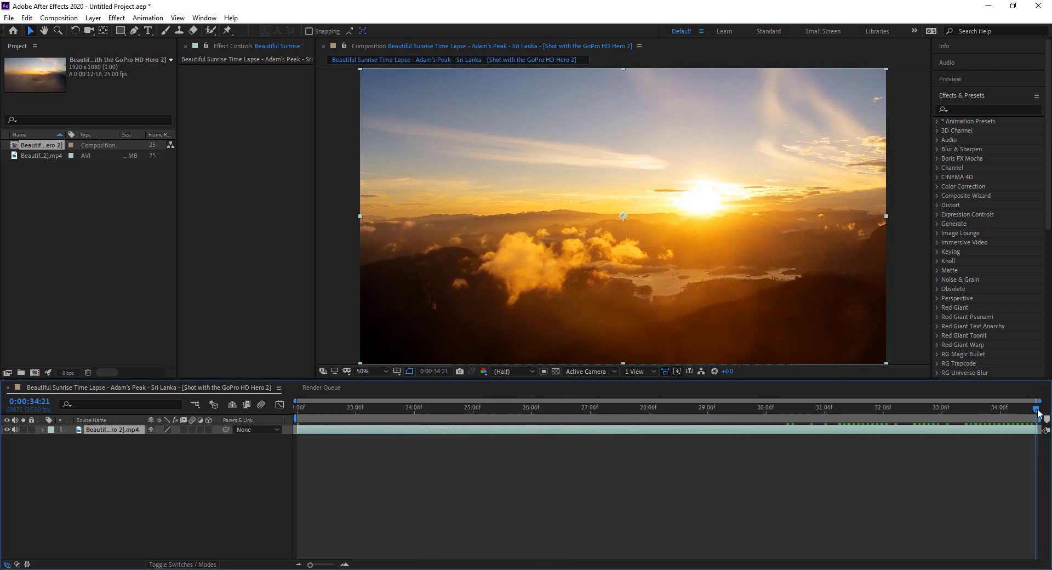
# - Show the Character panel set to Gloss And Bloom at 160 px, then return to 0:00:22:06
pyautogui.moveTo(1038, 412); pyautogui.dragTo(300, 448)
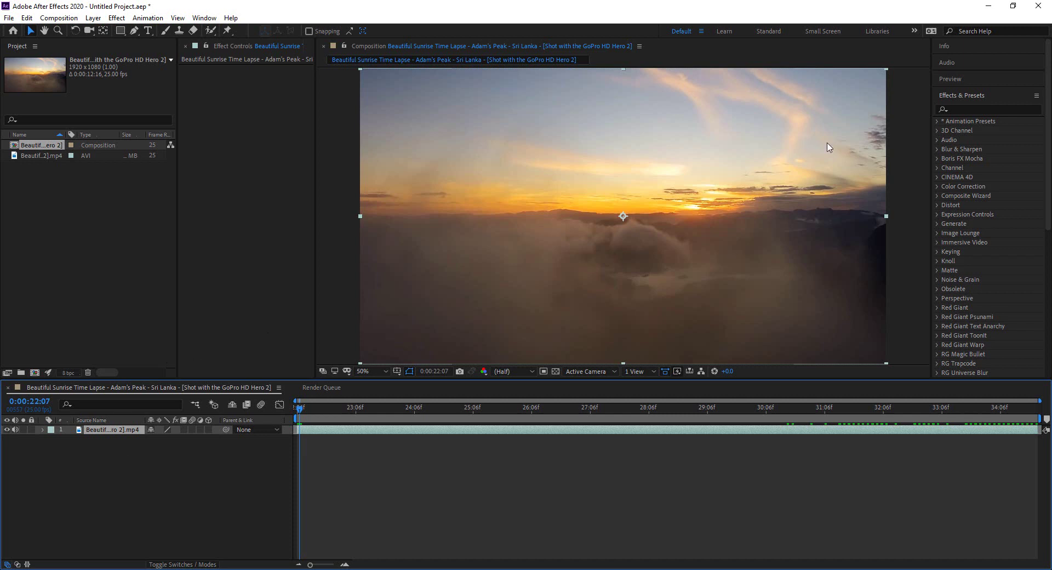
pyautogui.click(971, 96)
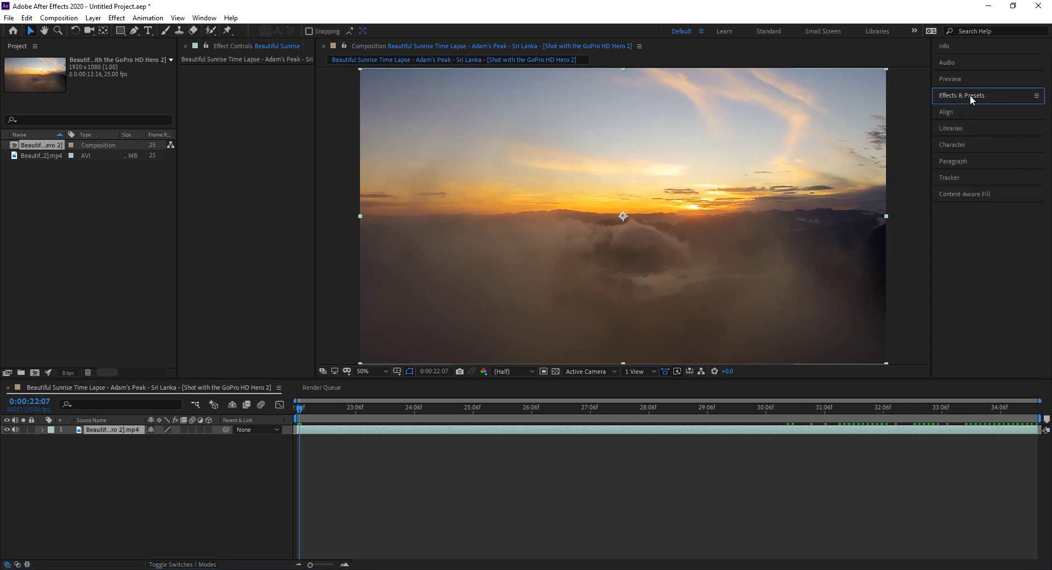
pyautogui.click(955, 143)
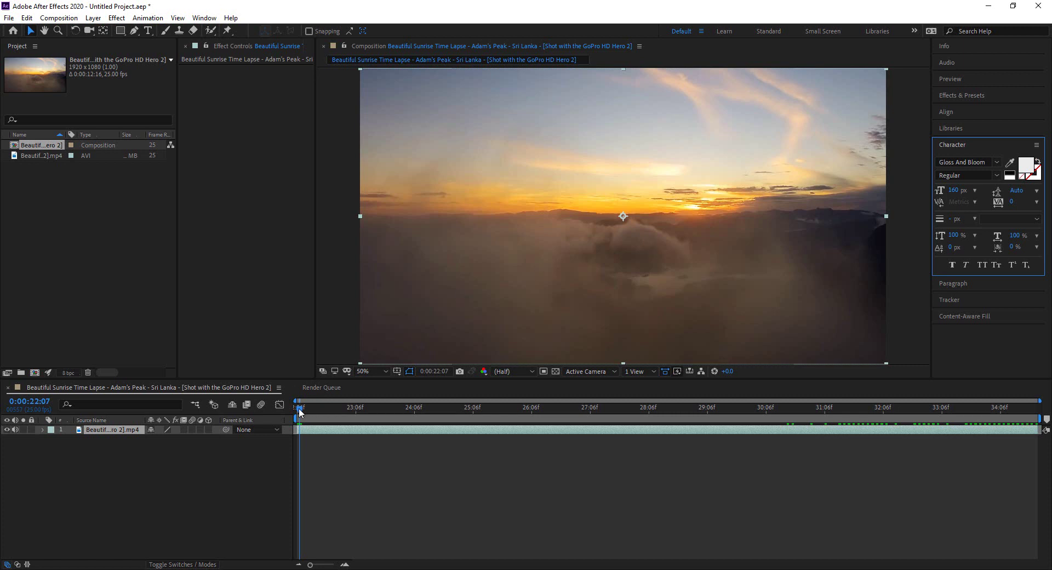
pyautogui.moveTo(300, 412); pyautogui.dragTo(297, 415)
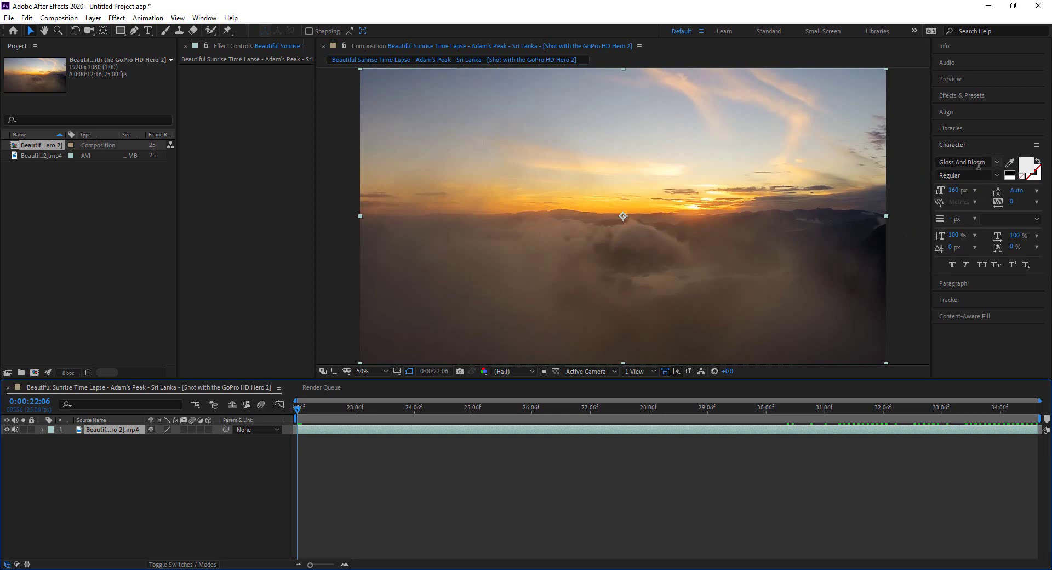
# - Add a 'Sunrise' text layer over the footage and enlarge its font size to 311 px
pyautogui.rightClick(156, 497)
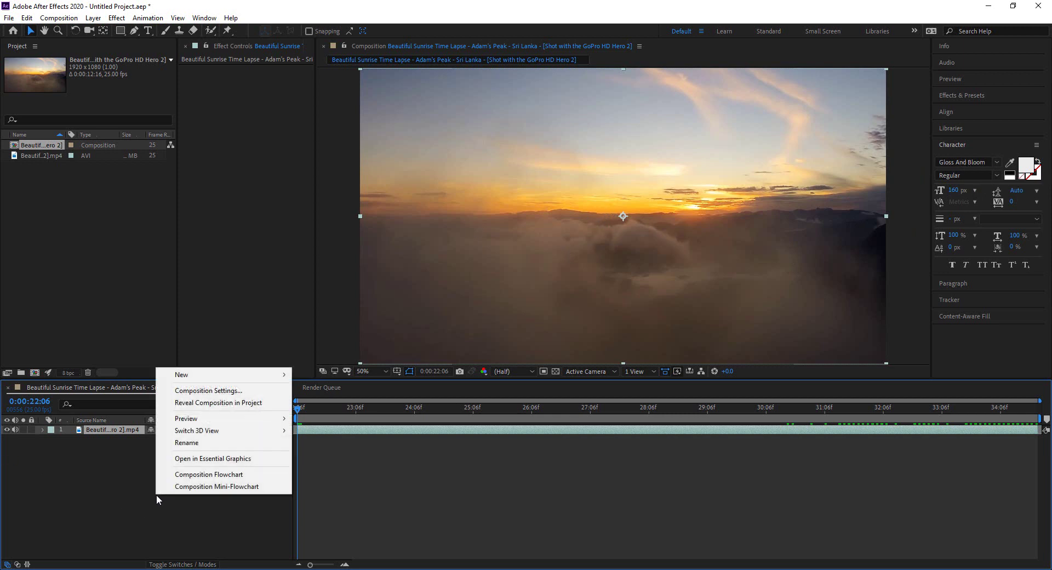
pyautogui.moveTo(202, 379)
pyautogui.click(322, 390)
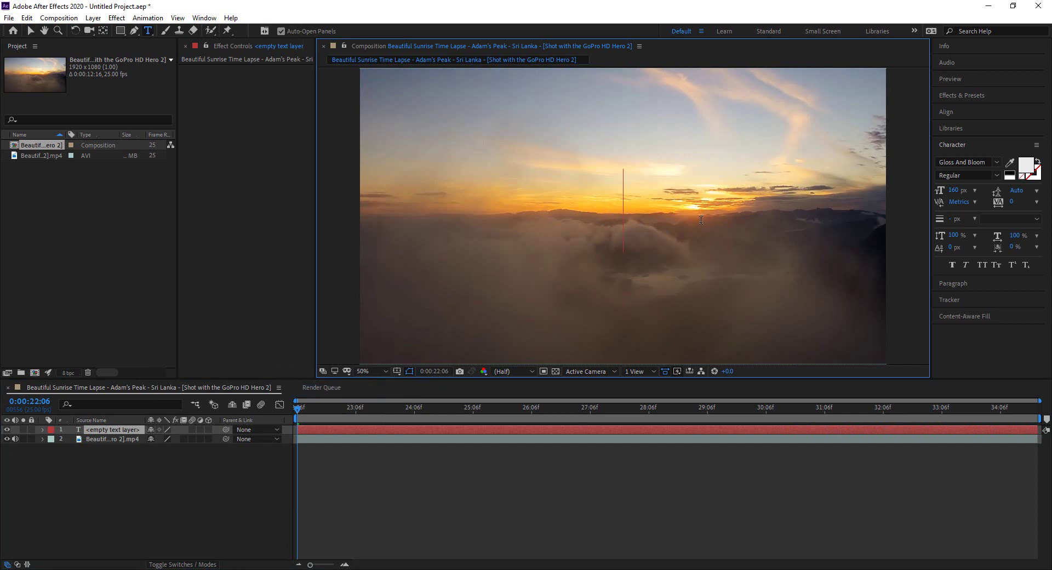
pyautogui.write('Sunri')
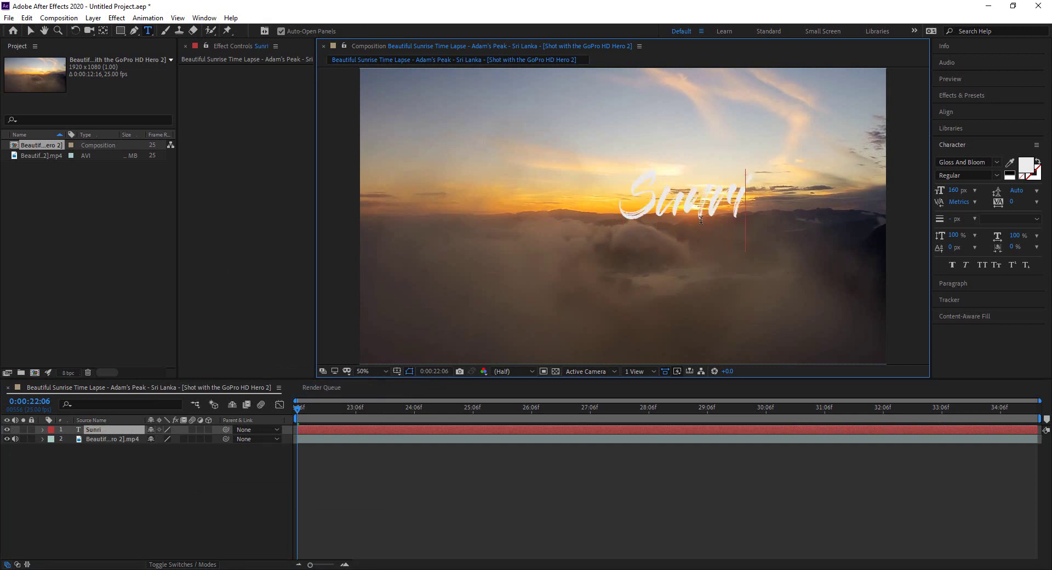
pyautogui.write('se')
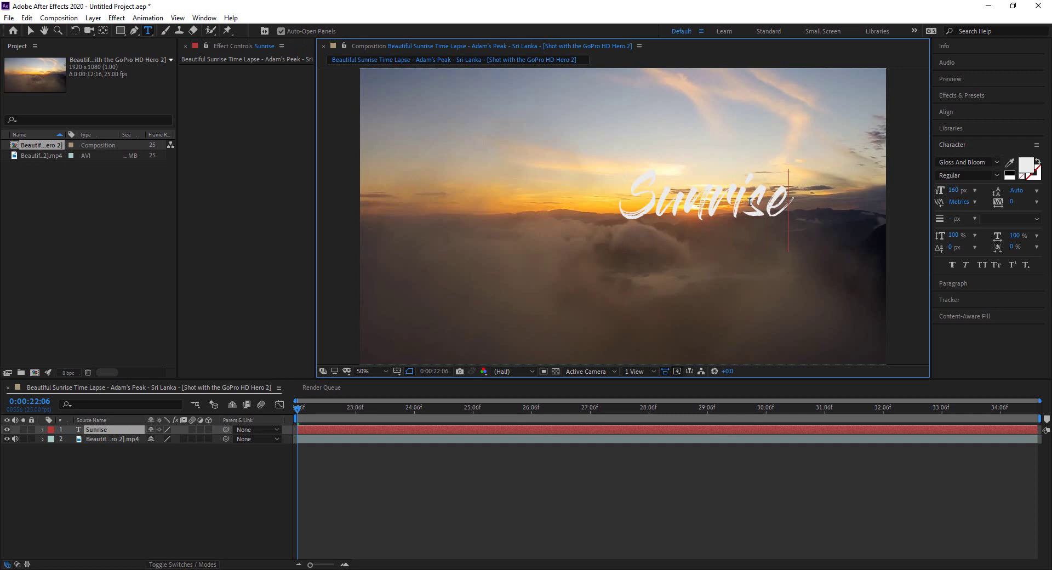
pyautogui.moveTo(796, 195); pyautogui.dragTo(628, 201)
pyautogui.moveTo(954, 190); pyautogui.dragTo(1040, 190)
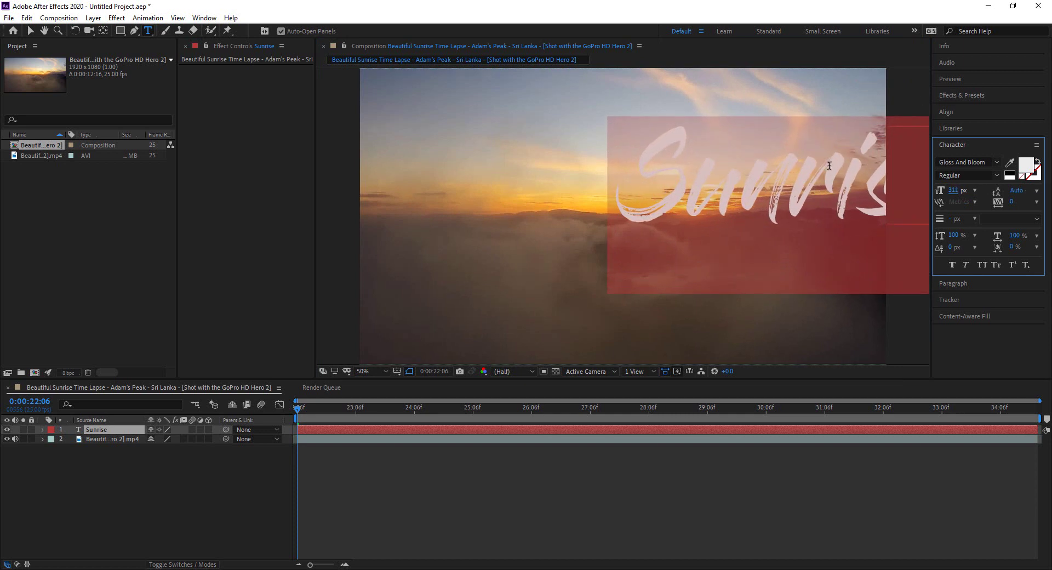
# - Move the Sunrise title down to the lower centre of the frame
pyautogui.click(30, 31)
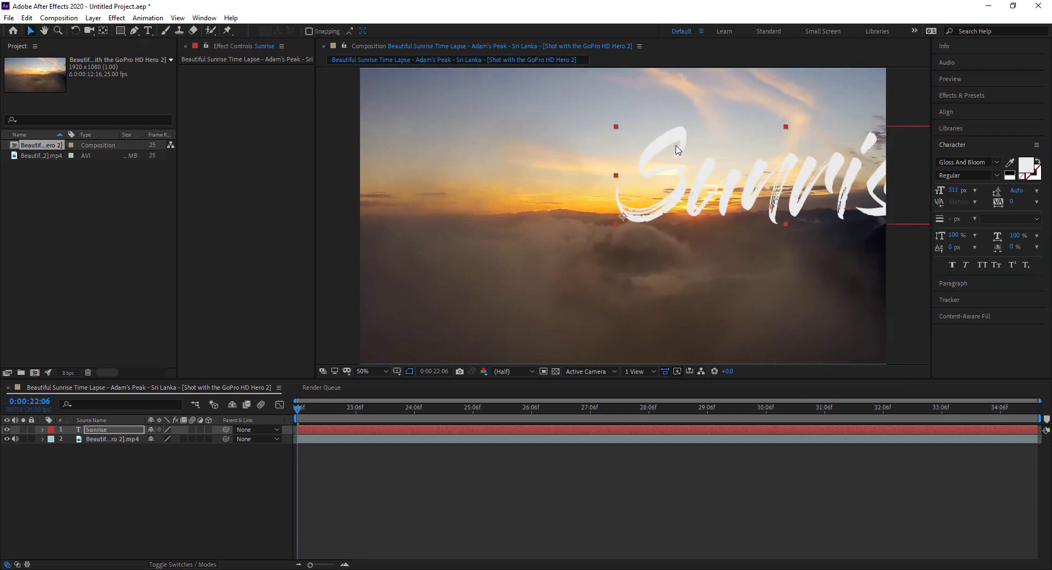
pyautogui.moveTo(678, 149); pyautogui.dragTo(558, 280)
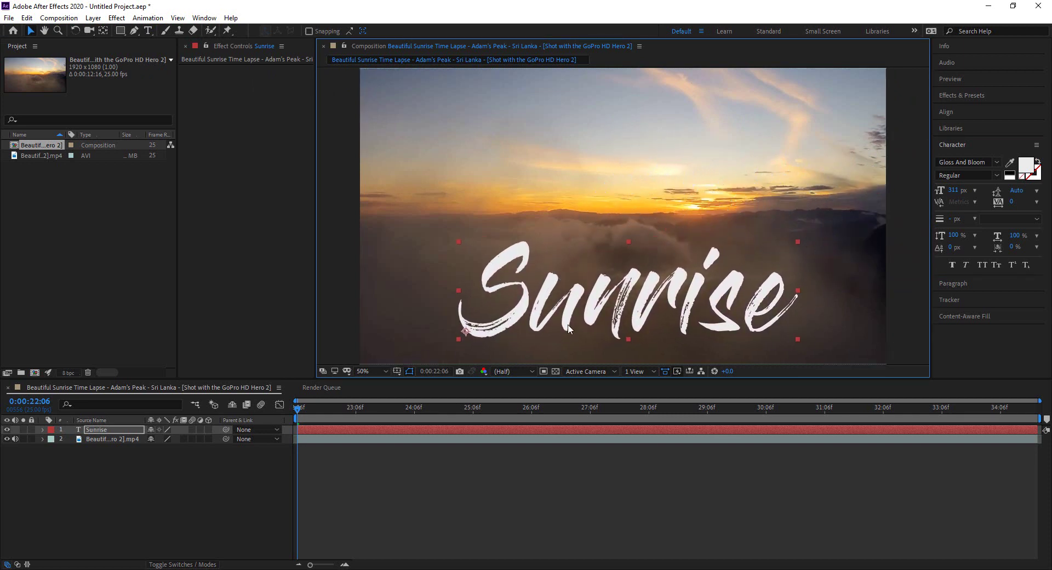
pyautogui.moveTo(691, 299); pyautogui.dragTo(692, 302)
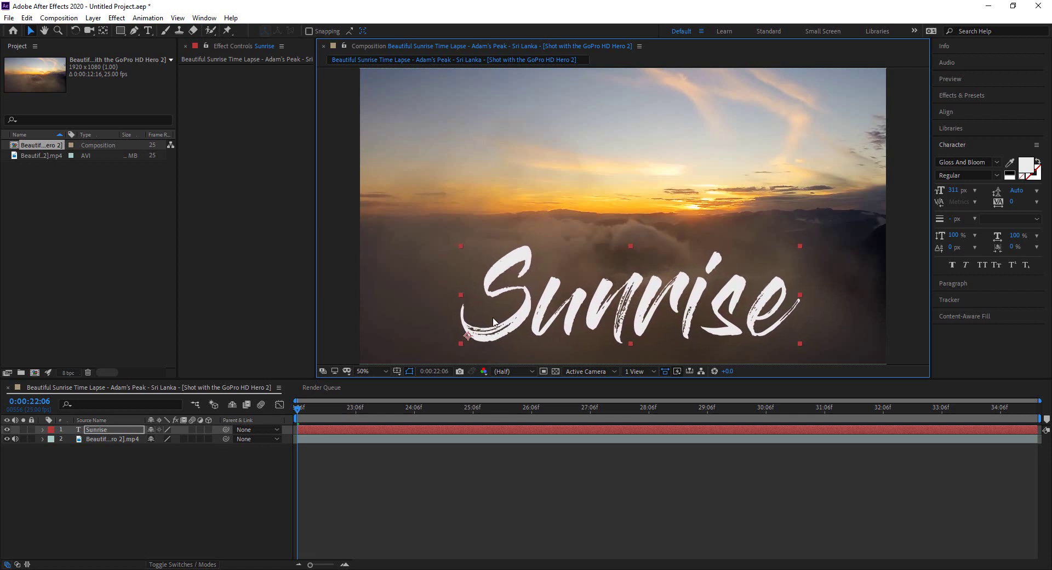
# - Scrub through the clip to check the title's placement, then return to the first frame
pyautogui.click(323, 412)
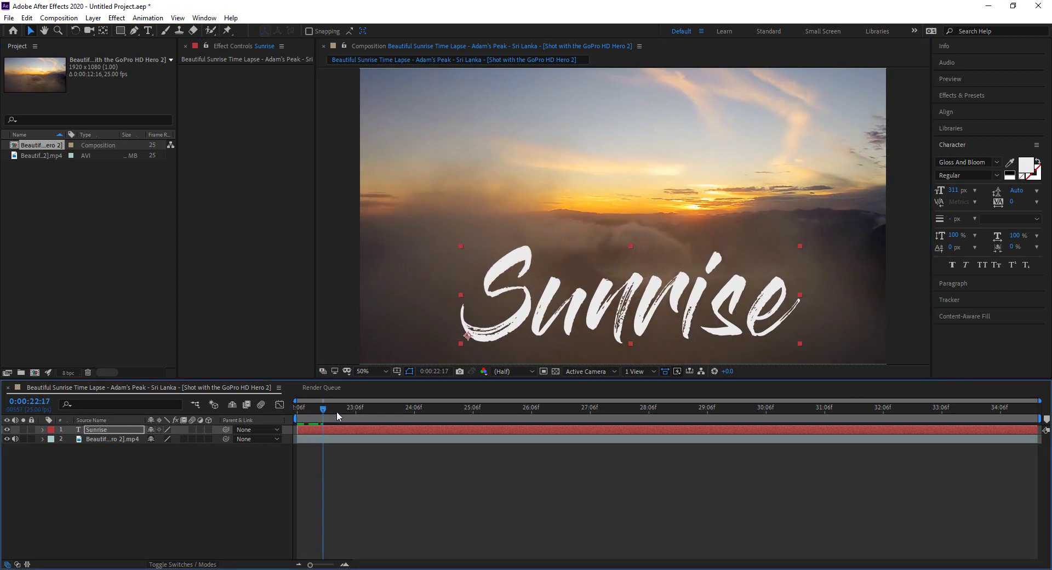
pyautogui.moveTo(336, 411); pyautogui.dragTo(755, 409)
pyautogui.moveTo(680, 305)
pyautogui.mouseDown()
pyautogui.moveTo(677, 197)
pyautogui.moveTo(670, 305)
pyautogui.mouseUp()
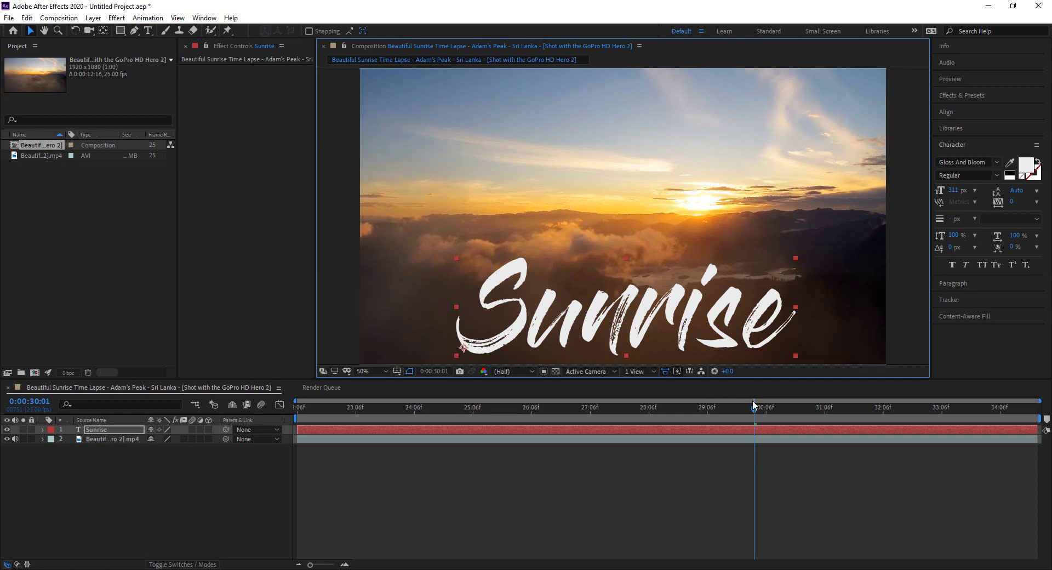
pyautogui.moveTo(755, 411); pyautogui.dragTo(272, 442)
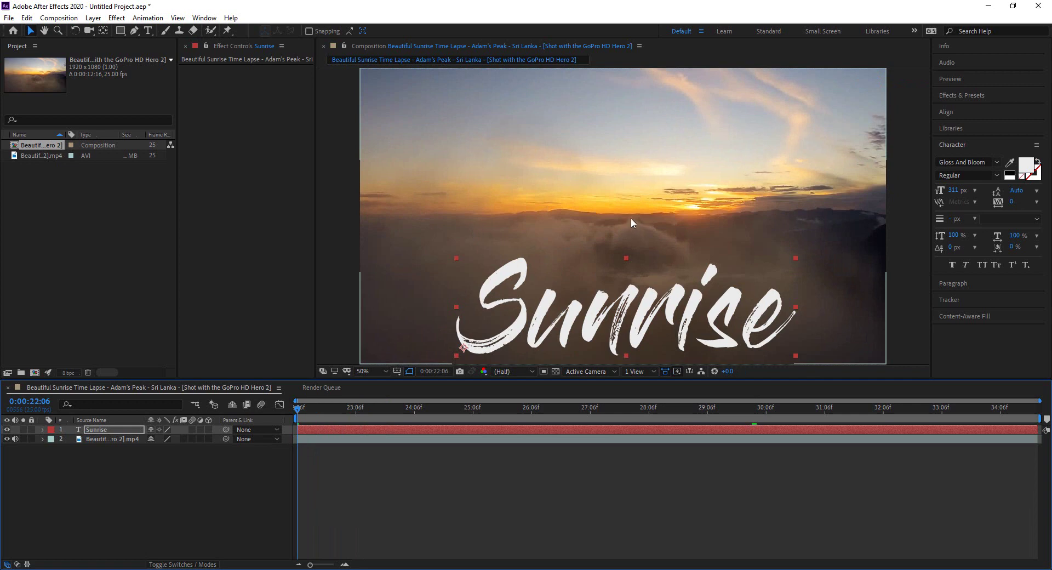
pyautogui.scroll(-2, 630, 214)
pyautogui.scroll(2, 630, 211)
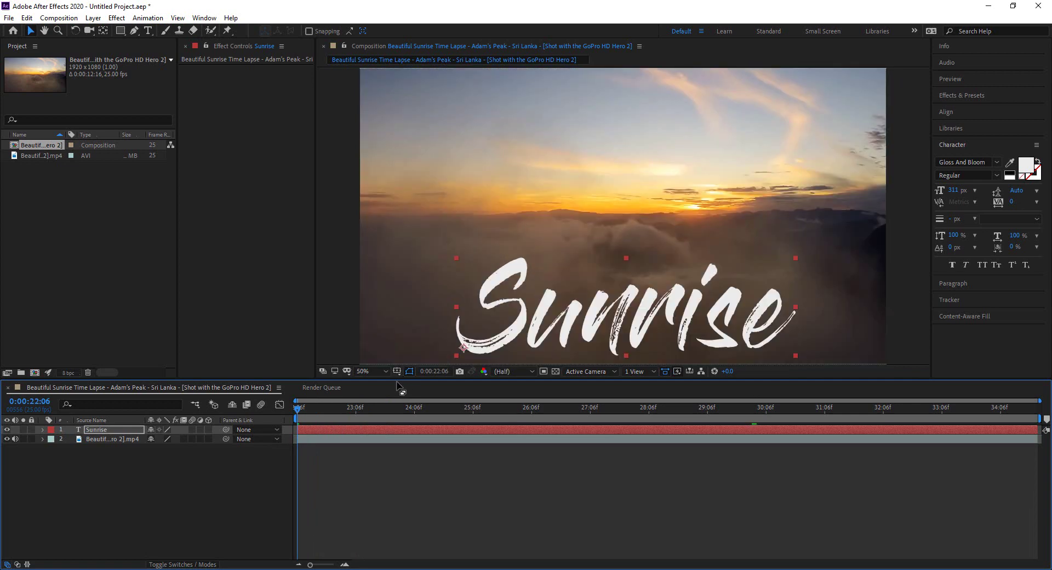
# - Enlarge the viewer, zoom to 100% and pan to the title's first letters
pyautogui.moveTo(298, 382); pyautogui.dragTo(297, 464)
pyautogui.press(',')
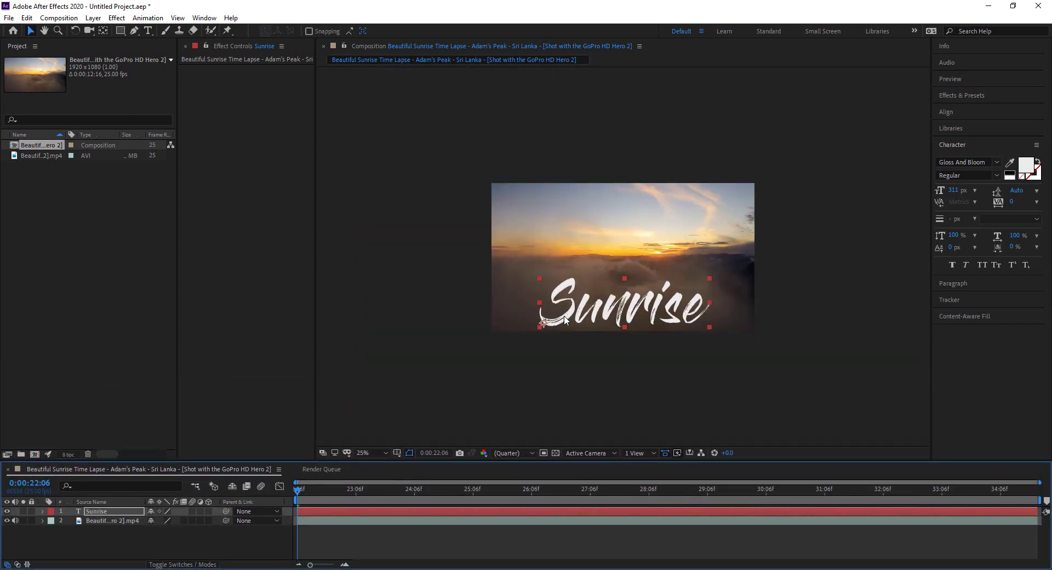
pyautogui.press('.')
pyautogui.press('.')
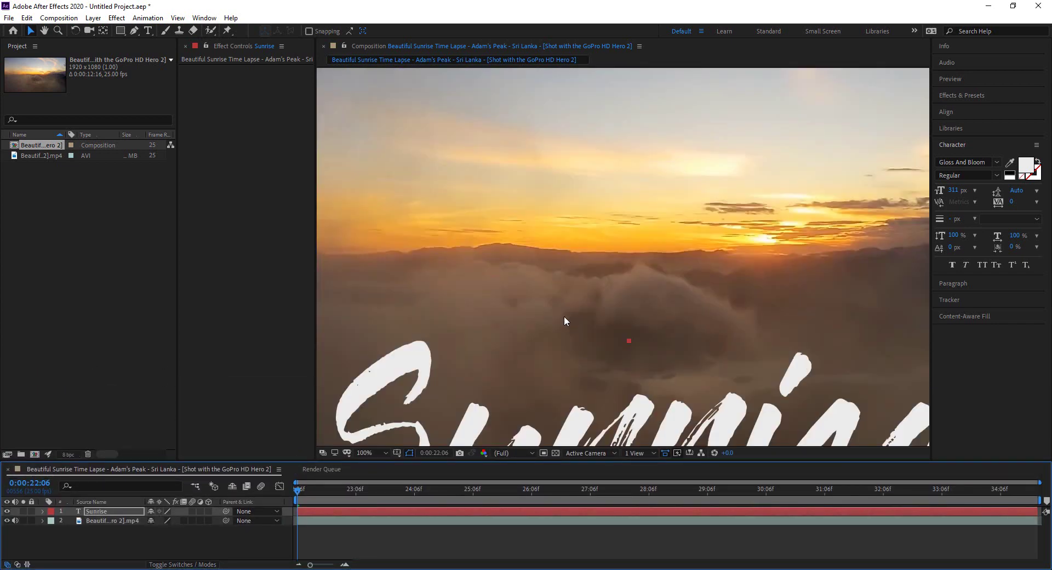
pyautogui.press('h')
pyautogui.moveTo(547, 278); pyautogui.dragTo(656, 189)
# - Select the Sunrise text layer and switch to the Pen tool
pyautogui.press('v')
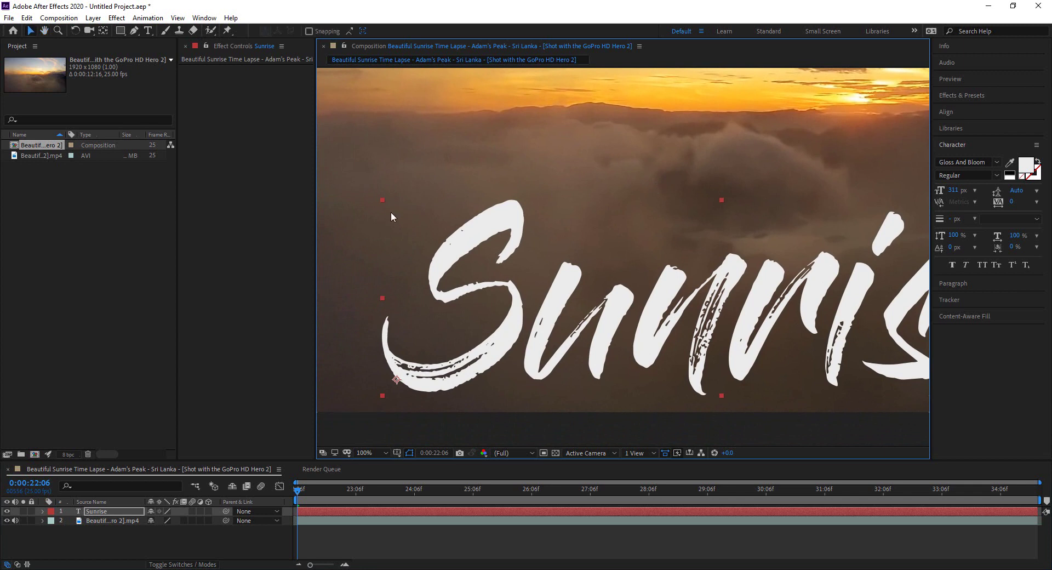
pyautogui.click(114, 538)
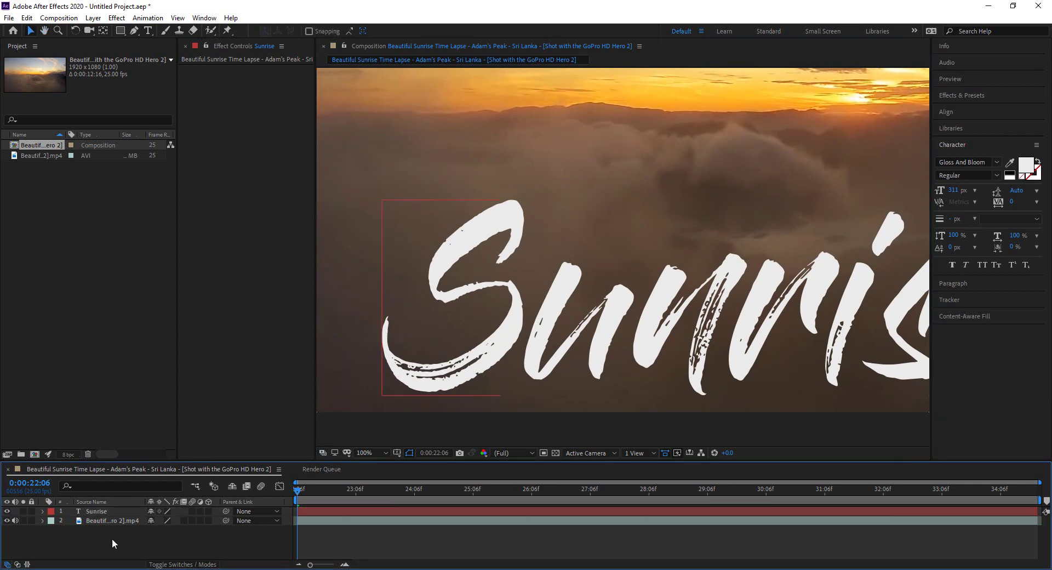
pyautogui.click(102, 511)
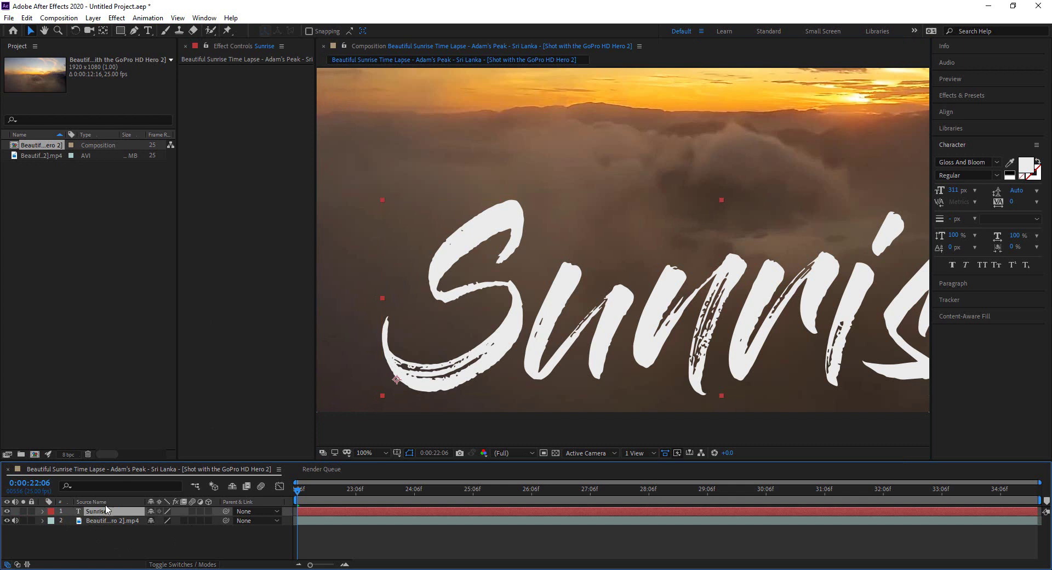
pyautogui.click(135, 32)
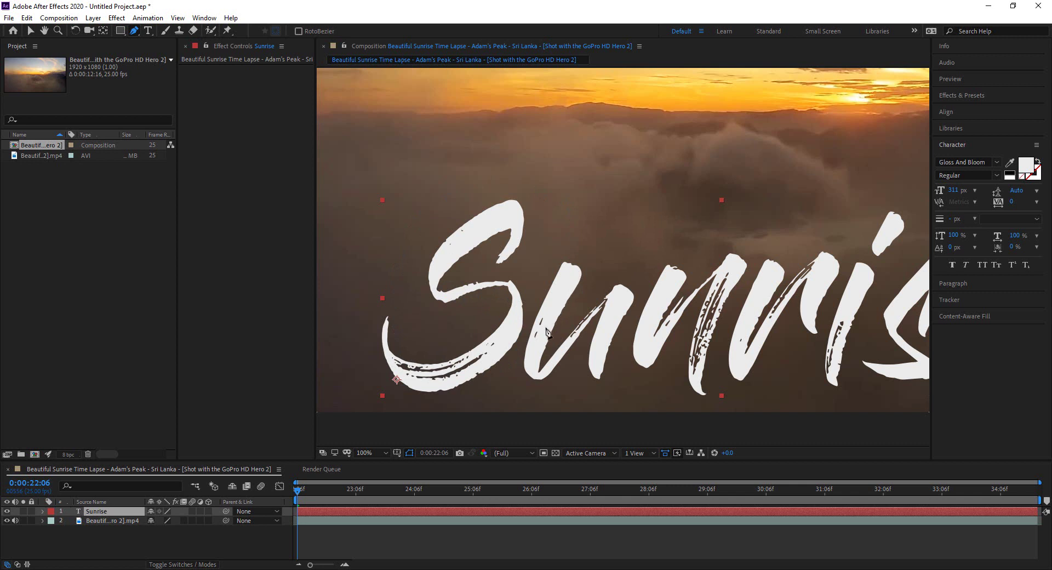
# - Start the mask path with points along the top curve of the S
pyautogui.click(495, 269)
pyautogui.click(511, 250)
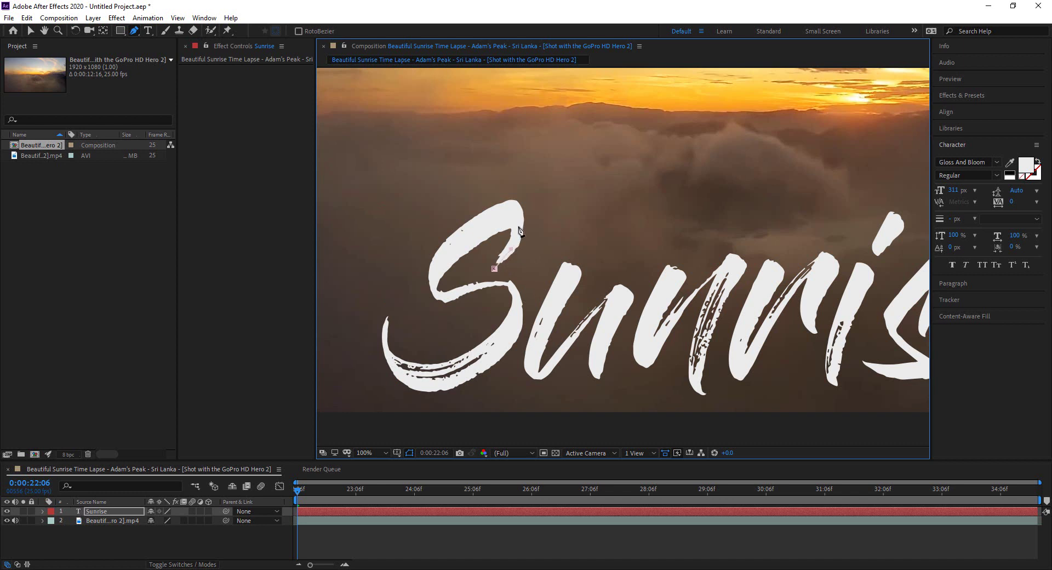
pyautogui.click(518, 228)
pyautogui.click(515, 216)
pyautogui.click(500, 217)
pyautogui.click(469, 237)
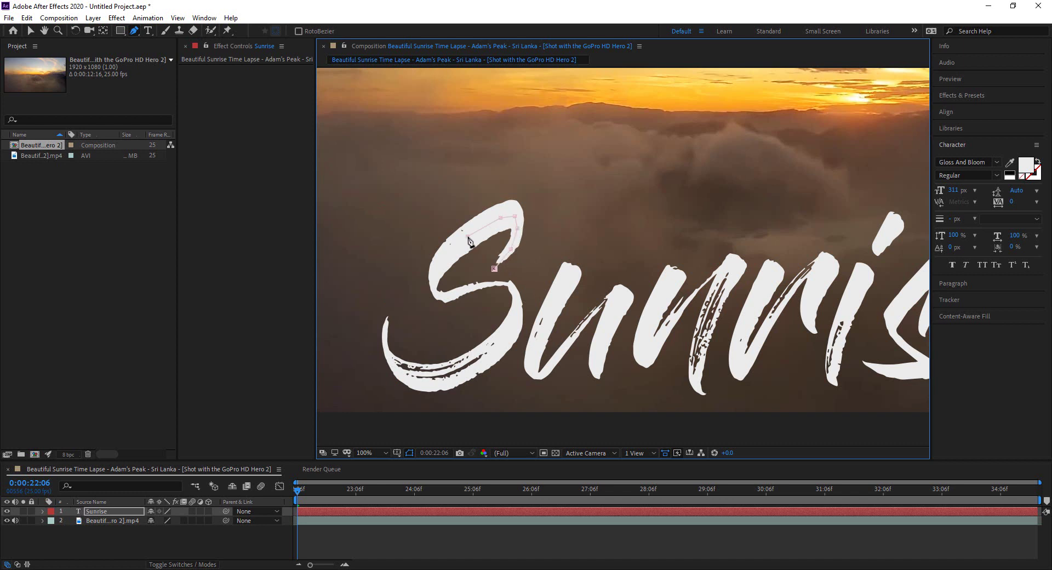
# - Continue the mask path through the S's middle and lower curves
pyautogui.click(437, 266)
pyautogui.click(434, 285)
pyautogui.click(439, 296)
pyautogui.click(458, 293)
pyautogui.click(484, 285)
pyautogui.click(516, 298)
pyautogui.click(514, 313)
pyautogui.click(497, 349)
pyautogui.click(408, 372)
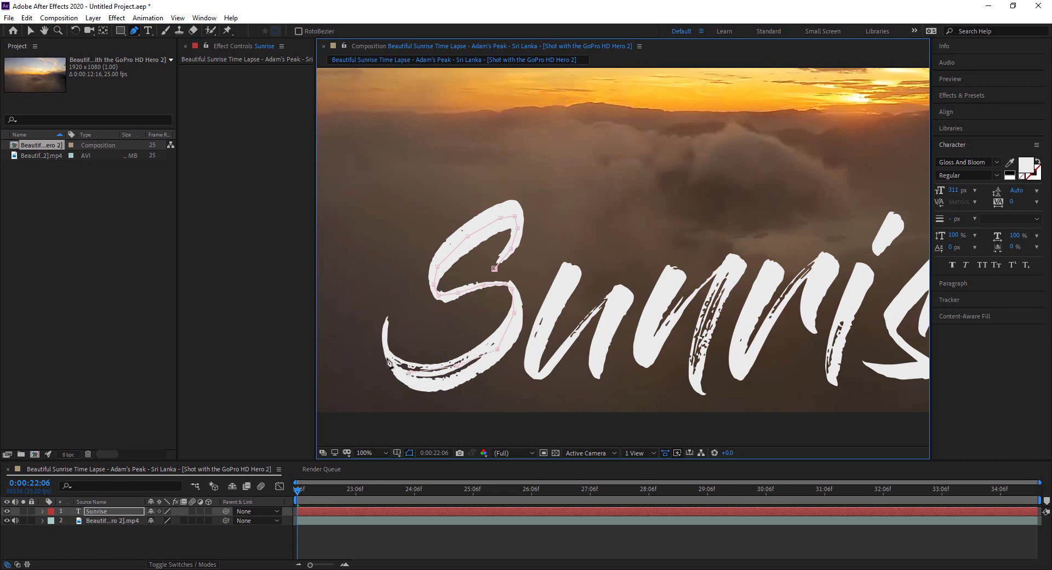
pyautogui.click(389, 358)
# - Carry the path up and across to the u, then down and back up its stroke
pyautogui.click(395, 285)
pyautogui.click(457, 171)
pyautogui.click(565, 181)
pyautogui.click(581, 235)
pyautogui.click(571, 270)
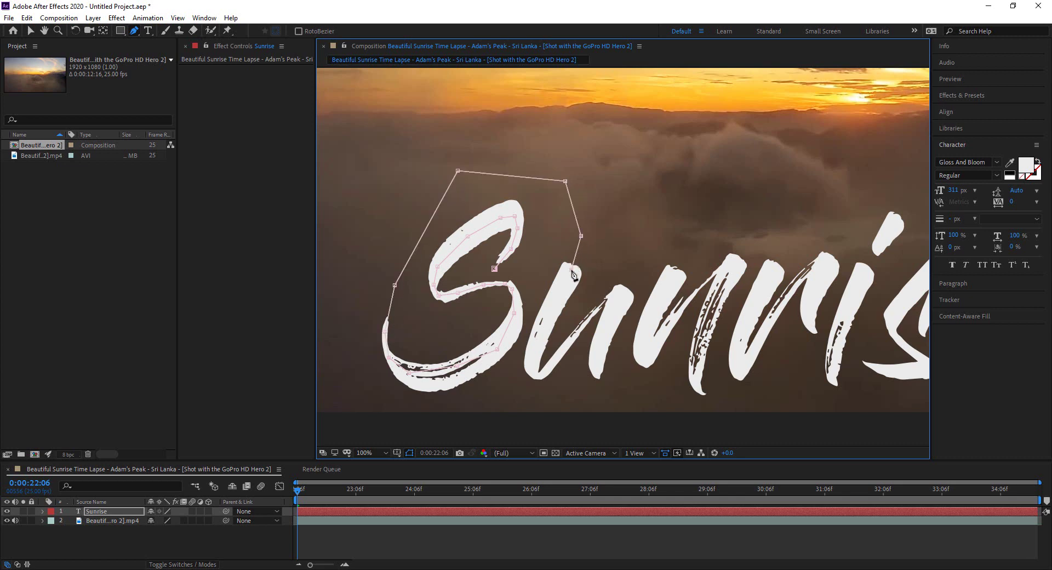
pyautogui.click(557, 303)
pyautogui.click(536, 345)
pyautogui.click(532, 366)
pyautogui.click(537, 376)
pyautogui.click(557, 357)
pyautogui.click(610, 298)
# - Trace down the n's first stroke, undoing an accidental curved point
pyautogui.click(621, 294)
pyautogui.click(600, 356)
pyautogui.click(602, 381)
pyautogui.moveTo(602, 381); pyautogui.dragTo(619, 370)
pyautogui.moveTo(602, 383); pyautogui.dragTo(599, 383)
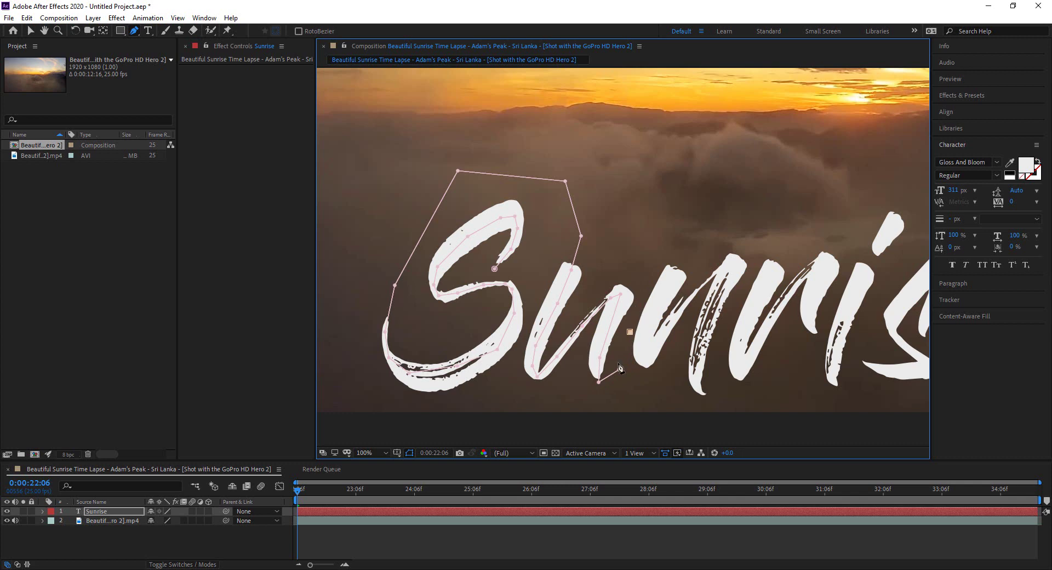
pyautogui.click(27, 18)
pyautogui.click(44, 32)
# - Trace the path over the top of the n and down its right stroke
pyautogui.click(649, 263)
pyautogui.click(677, 233)
pyautogui.click(685, 248)
pyautogui.click(681, 262)
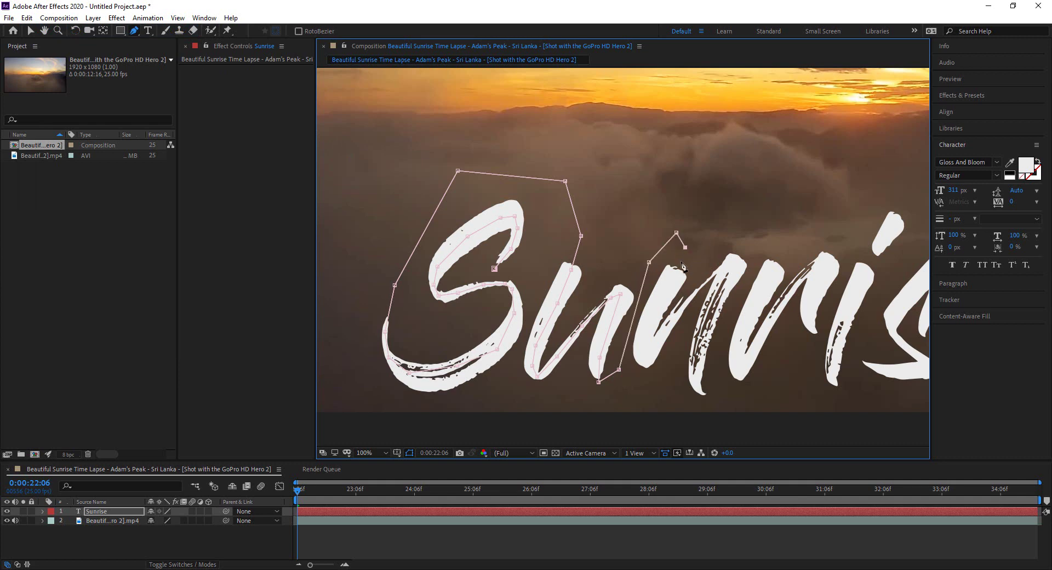
pyautogui.click(662, 297)
pyautogui.click(650, 330)
pyautogui.click(642, 352)
pyautogui.click(656, 353)
pyautogui.moveTo(658, 355); pyautogui.dragTo(656, 352)
# - Undo stray points placed toward the r, then resume the path to the n's base
pyautogui.click(679, 312)
pyautogui.click(725, 266)
pyautogui.click(26, 18)
pyautogui.click(39, 31)
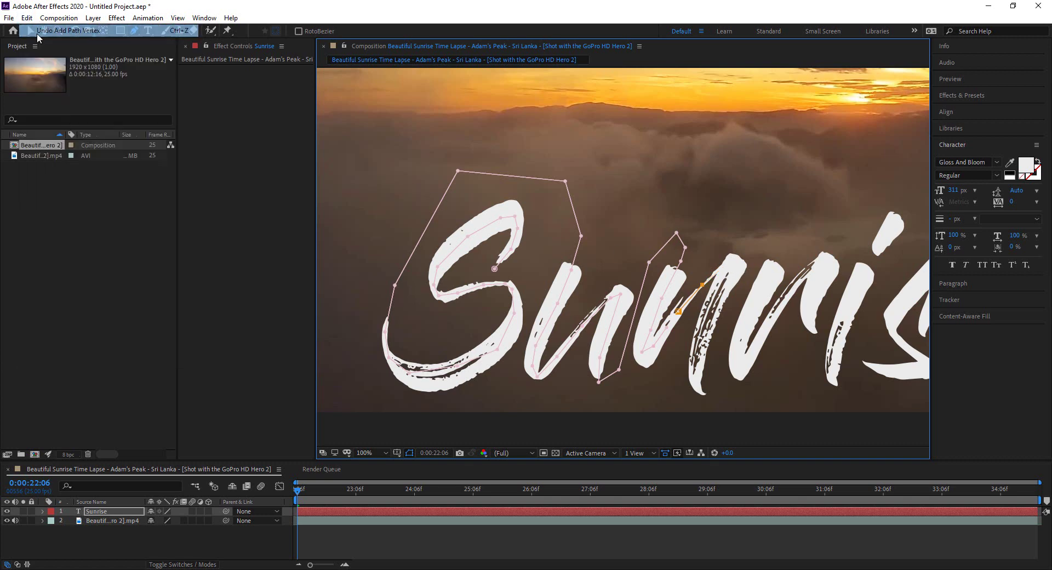
pyautogui.click(27, 17)
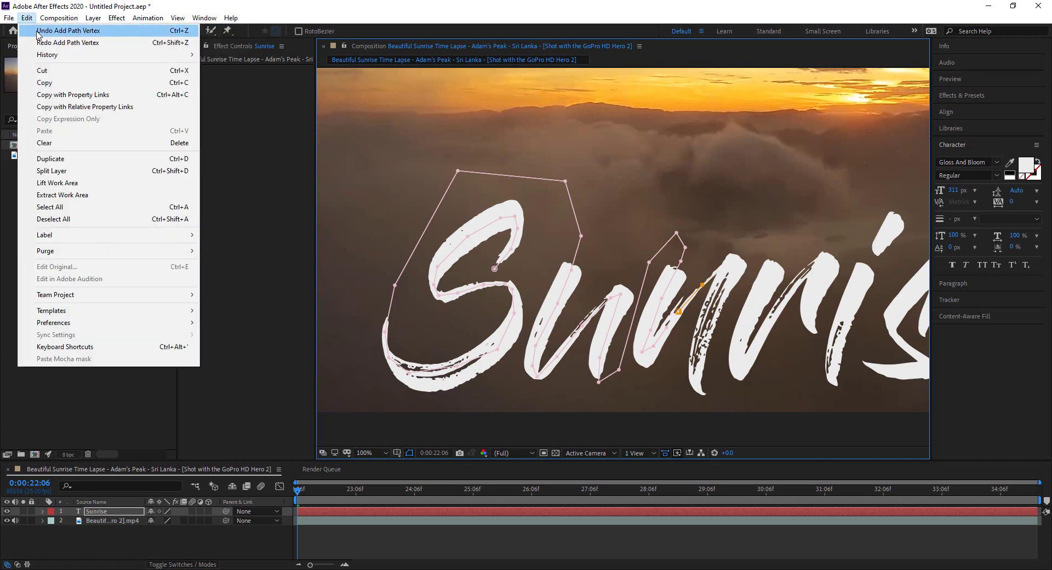
pyautogui.click(38, 32)
pyautogui.click(26, 17)
pyautogui.click(40, 30)
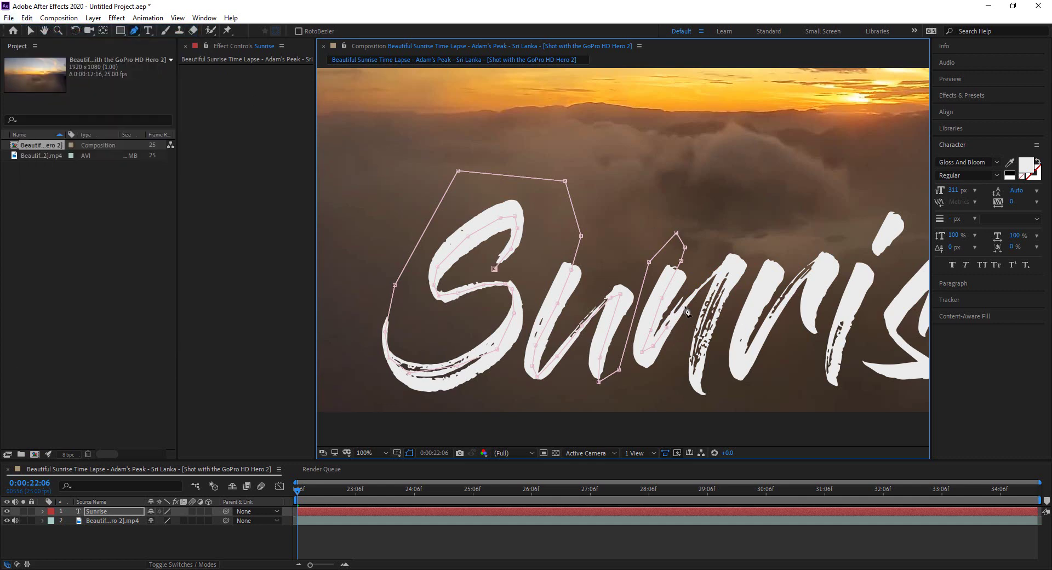
pyautogui.click(712, 275)
pyautogui.click(731, 266)
pyautogui.click(720, 293)
pyautogui.click(708, 396)
# - Trace the path up, over and down the r, heading back toward the i
pyautogui.click(725, 326)
pyautogui.click(735, 302)
pyautogui.click(755, 266)
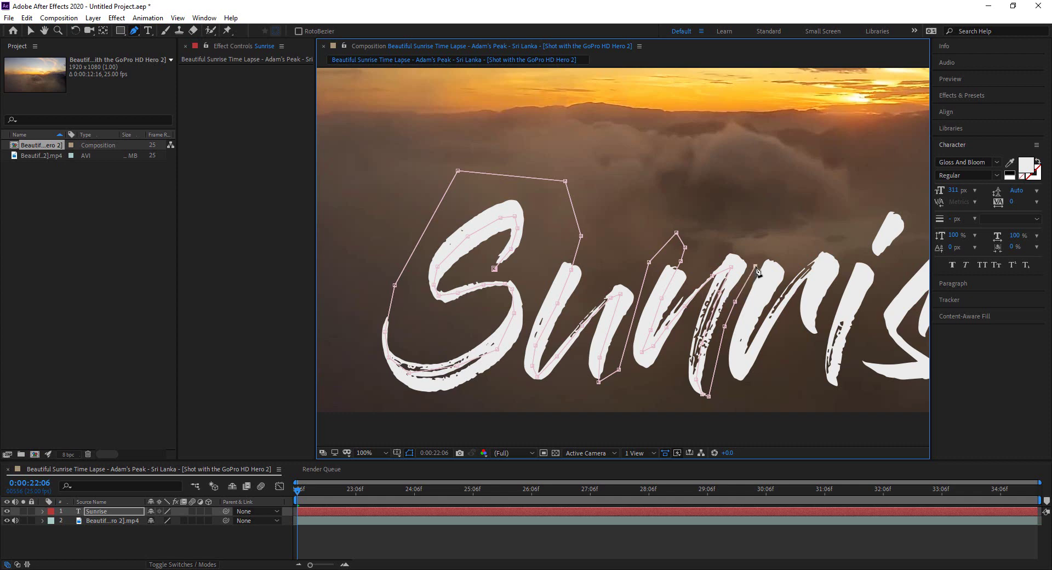
pyautogui.click(780, 248)
pyautogui.click(784, 257)
pyautogui.click(774, 278)
pyautogui.click(752, 320)
pyautogui.click(741, 348)
pyautogui.click(738, 371)
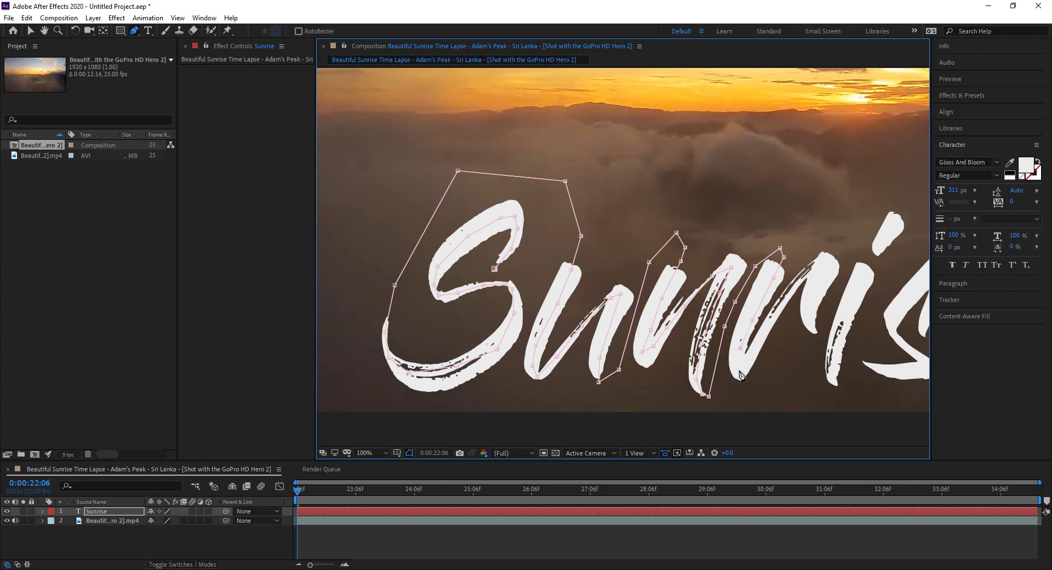
pyautogui.click(755, 347)
# - Trace the path down the i's stroke to its base
pyautogui.click(815, 270)
pyautogui.click(828, 263)
pyautogui.click(811, 296)
pyautogui.click(813, 328)
pyautogui.click(822, 346)
pyautogui.moveTo(823, 346); pyautogui.dragTo(812, 347)
pyautogui.click(807, 372)
# - Extend the path back up the next stroke toward the i's dot
pyautogui.click(825, 400)
pyautogui.click(834, 368)
pyautogui.click(845, 323)
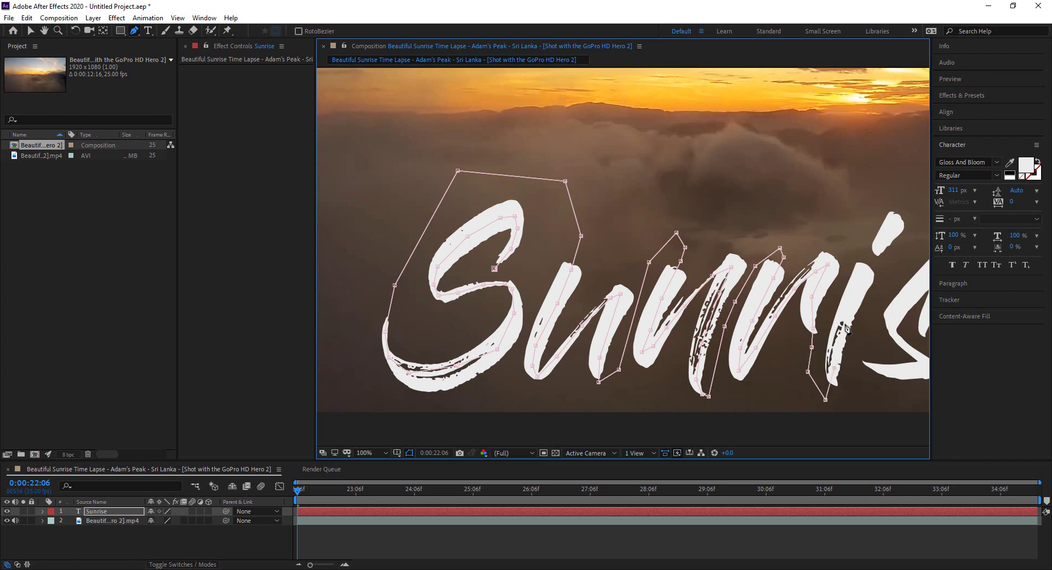
pyautogui.click(861, 291)
pyautogui.click(866, 267)
pyautogui.click(884, 234)
pyautogui.click(908, 198)
# - Pan right and continue the mask path from the i's dot down into the s and back up
pyautogui.press('h')
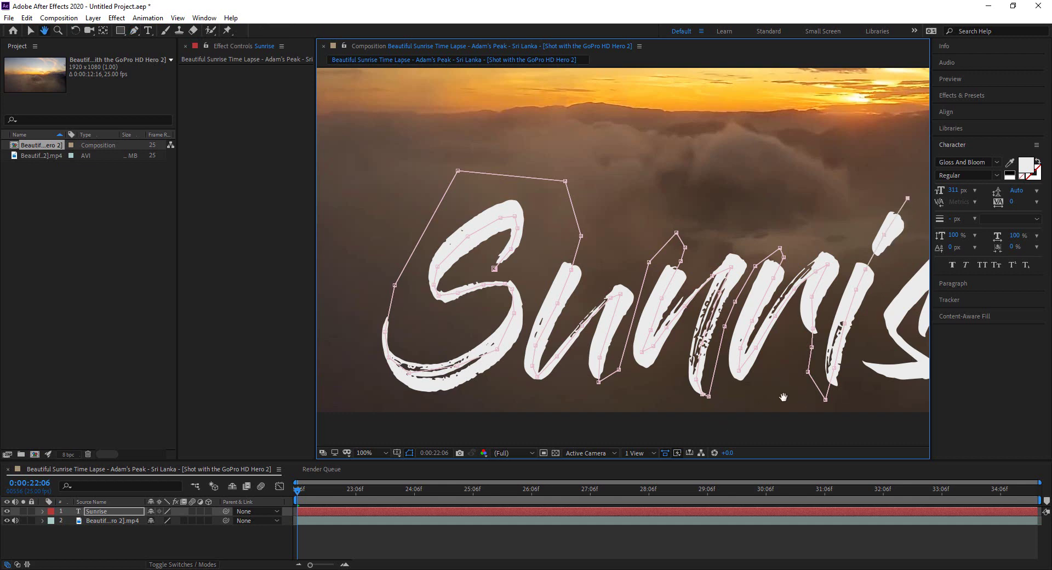
pyautogui.moveTo(784, 397); pyautogui.dragTo(560, 399)
pyautogui.press('g')
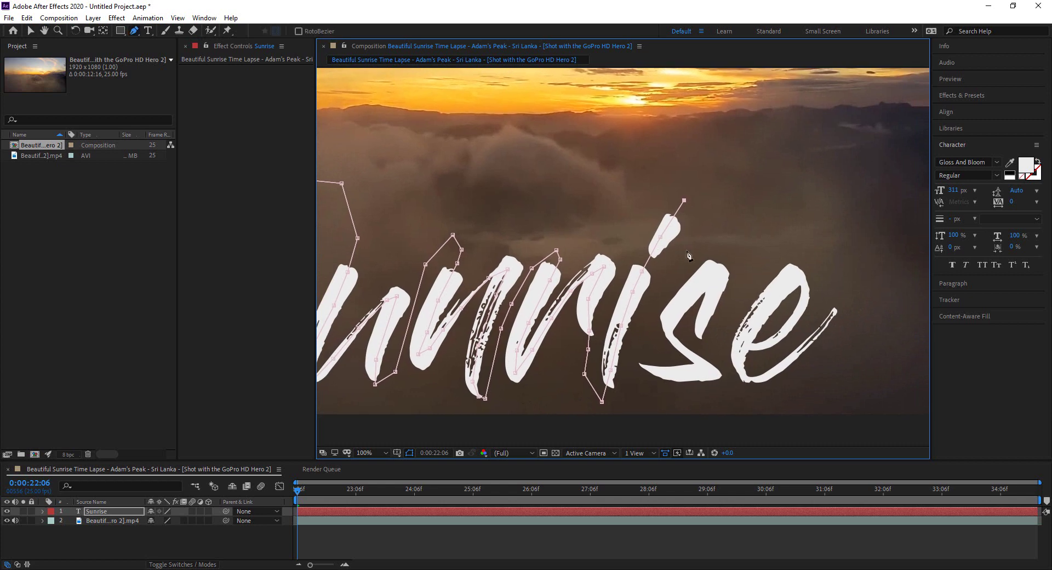
pyautogui.click(727, 239)
pyautogui.click(744, 260)
pyautogui.click(734, 300)
pyautogui.click(718, 334)
pyautogui.click(707, 346)
pyautogui.click(697, 334)
pyautogui.click(713, 301)
pyautogui.click(715, 278)
# - Trace the mask down the s, along its bottom and out beneath it
pyautogui.click(695, 286)
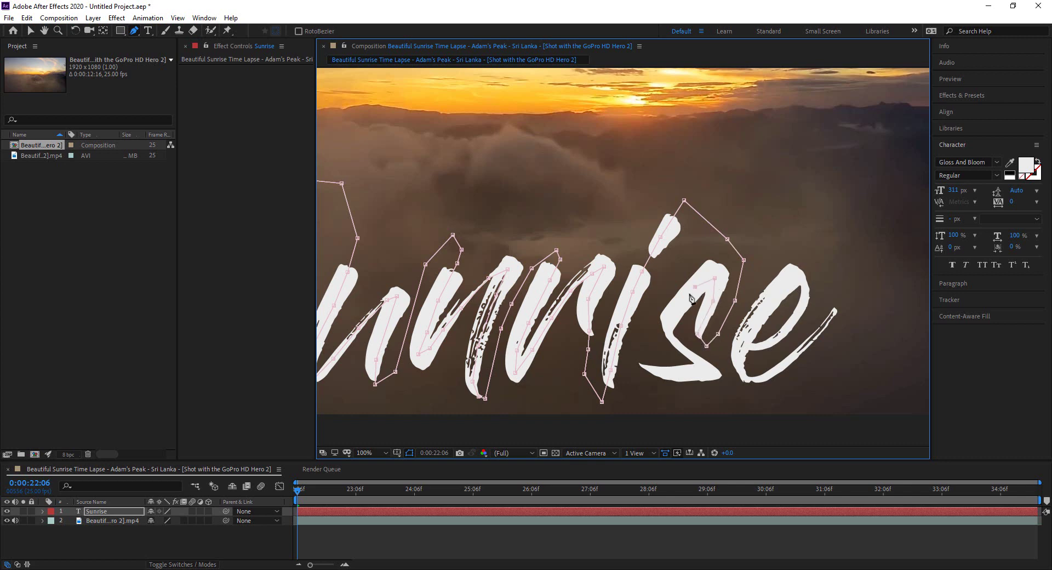
pyautogui.click(675, 308)
pyautogui.click(669, 332)
pyautogui.click(707, 371)
pyautogui.click(673, 374)
pyautogui.click(652, 371)
pyautogui.click(634, 393)
pyautogui.click(713, 400)
# - Extend the mask under the e, up its outside and over the top
pyautogui.click(802, 388)
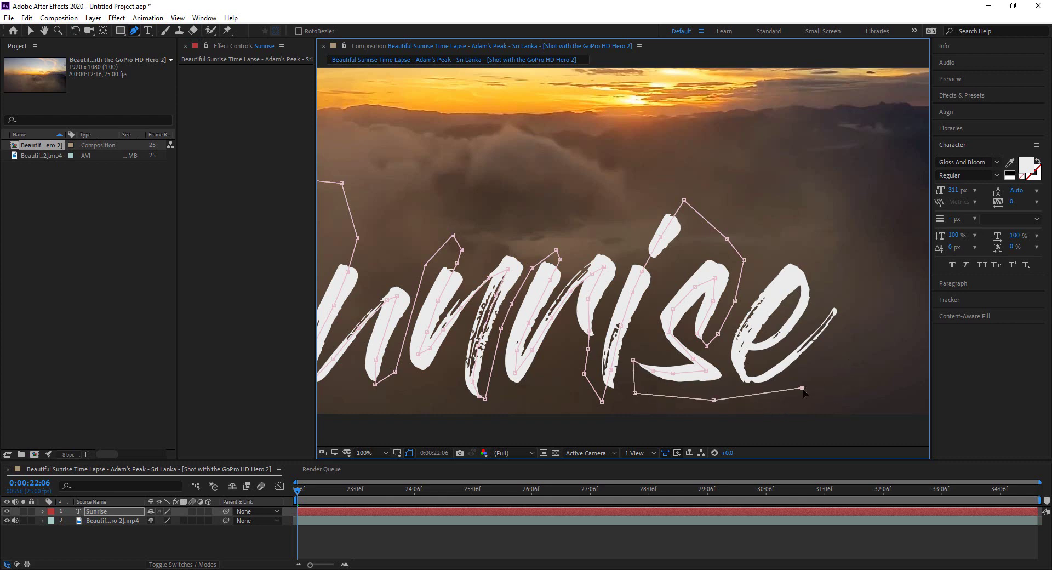
pyautogui.moveTo(803, 388); pyautogui.dragTo(801, 401)
pyautogui.click(834, 379)
pyautogui.click(876, 301)
pyautogui.click(841, 267)
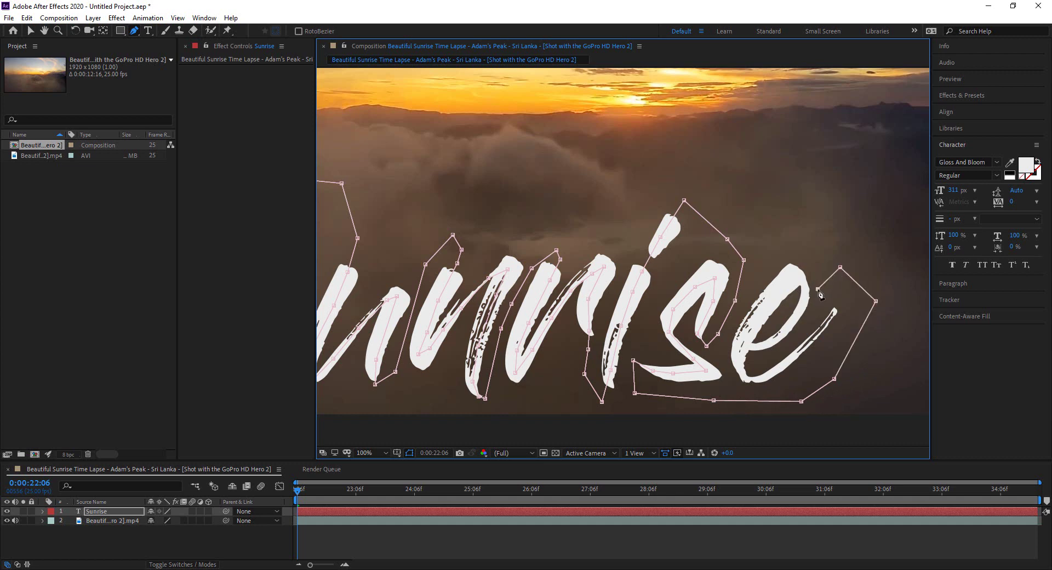
# - Trace the mask through the e's loop and inner curve, ending on its tail
pyautogui.click(806, 317)
pyautogui.click(792, 335)
pyautogui.click(772, 353)
pyautogui.click(752, 348)
pyautogui.click(802, 280)
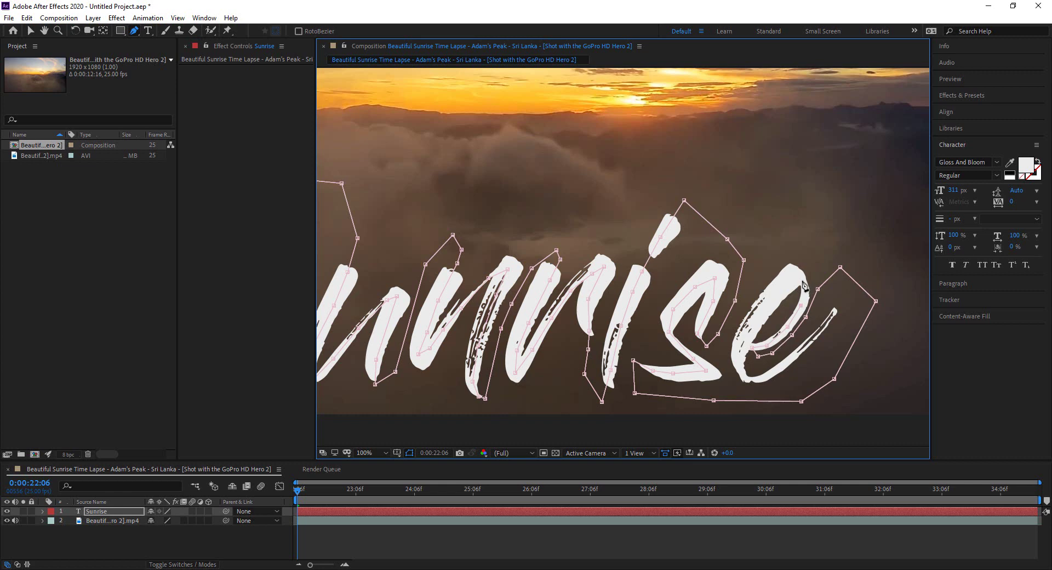
pyautogui.click(773, 298)
pyautogui.click(756, 322)
pyautogui.click(826, 322)
# - Adjust the final e-tail point, search 'stroke' and drop the Stroke effect onto the Sunrise layer
pyautogui.moveTo(839, 308); pyautogui.dragTo(826, 322)
pyautogui.click(962, 96)
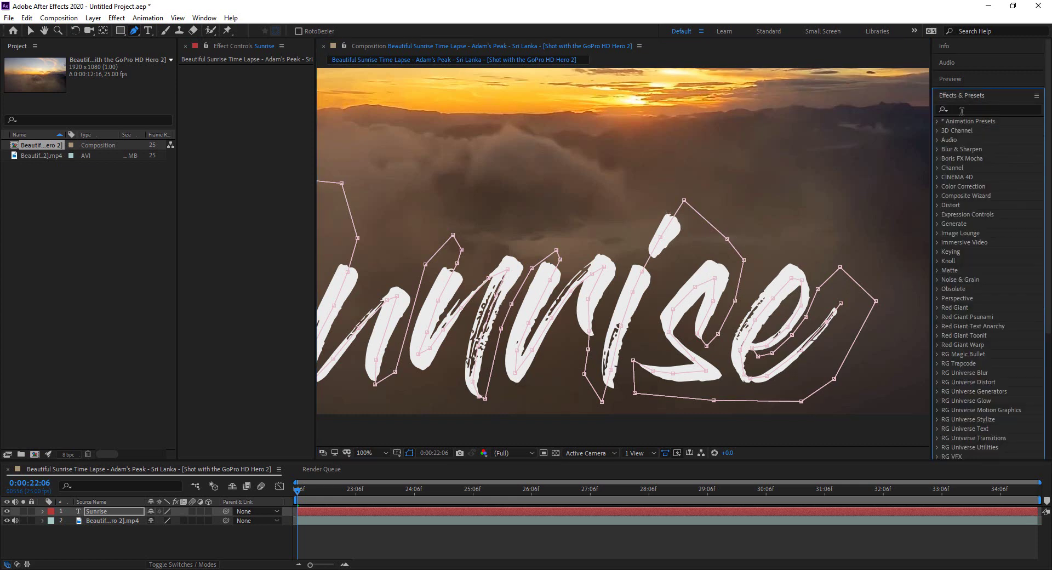
pyautogui.click(961, 110)
pyautogui.write('stroke')
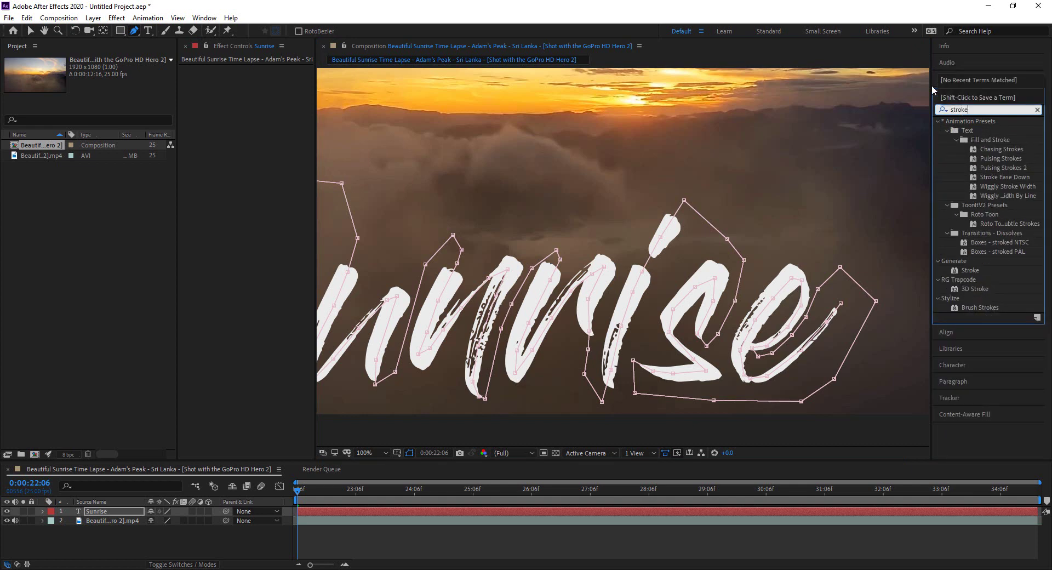
pyautogui.moveTo(967, 270)
pyautogui.mouseDown()
pyautogui.moveTo(216, 422)
pyautogui.moveTo(123, 522)
pyautogui.moveTo(108, 512)
pyautogui.mouseUp()
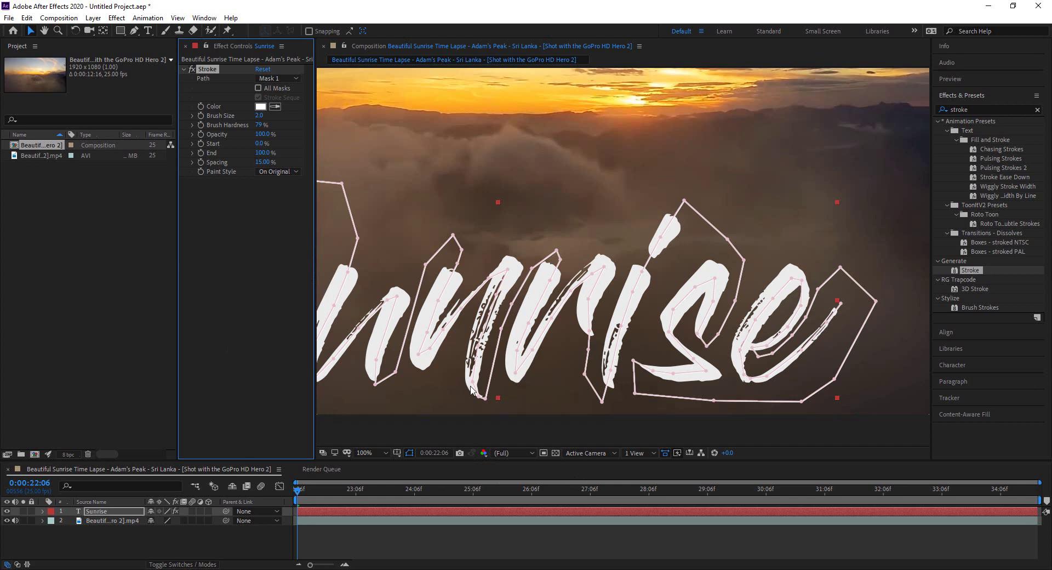
# - Pan back to the S and raise the Stroke brush size to about 31
pyautogui.press('h')
pyautogui.moveTo(551, 401); pyautogui.dragTo(810, 395)
pyautogui.press('v')
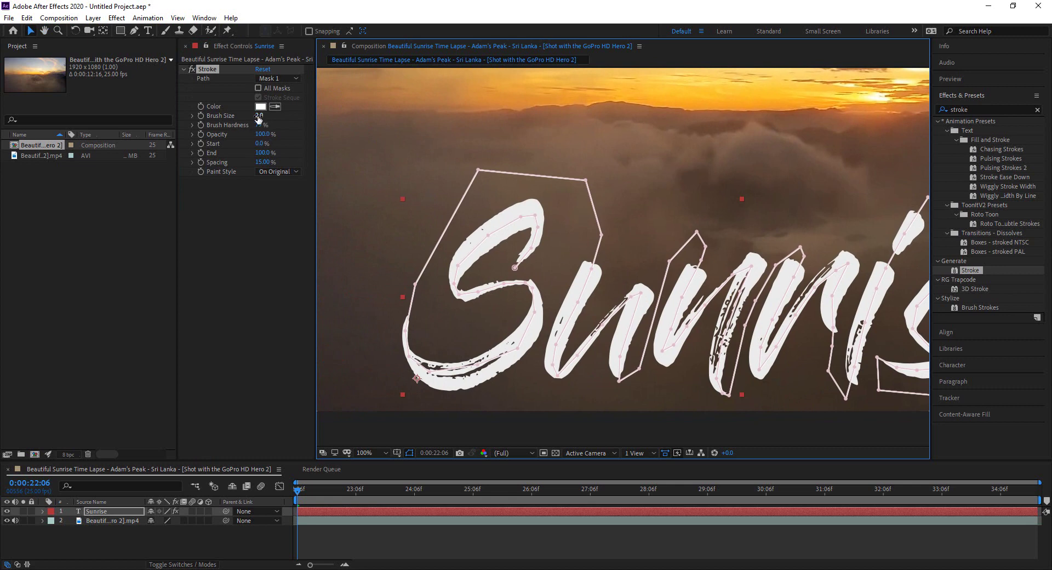
pyautogui.moveTo(259, 118); pyautogui.dragTo(428, 118)
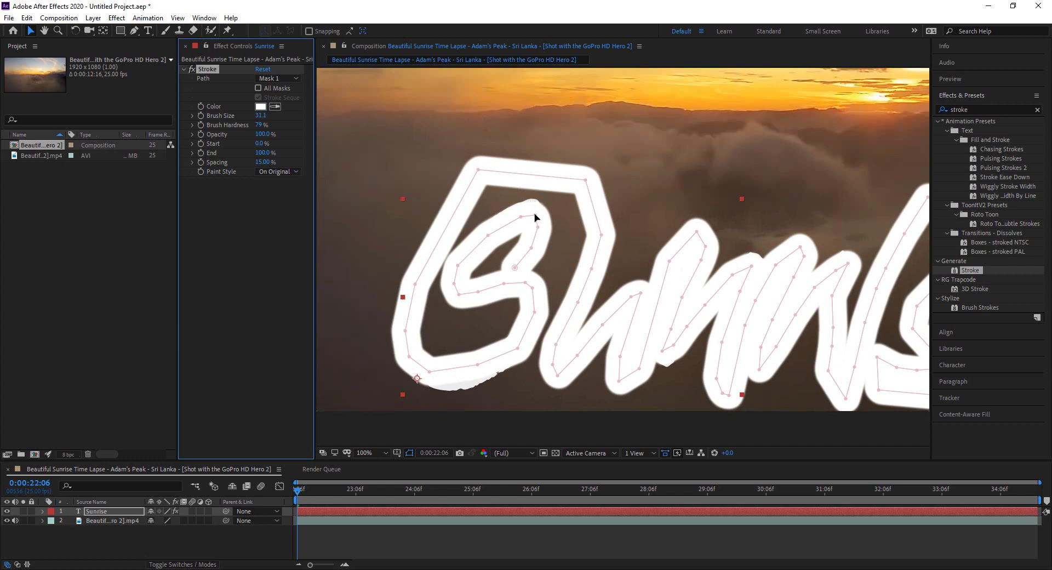
# - Move two S mask points for better coverage, then scrub time to check the stroke
pyautogui.click(536, 218)
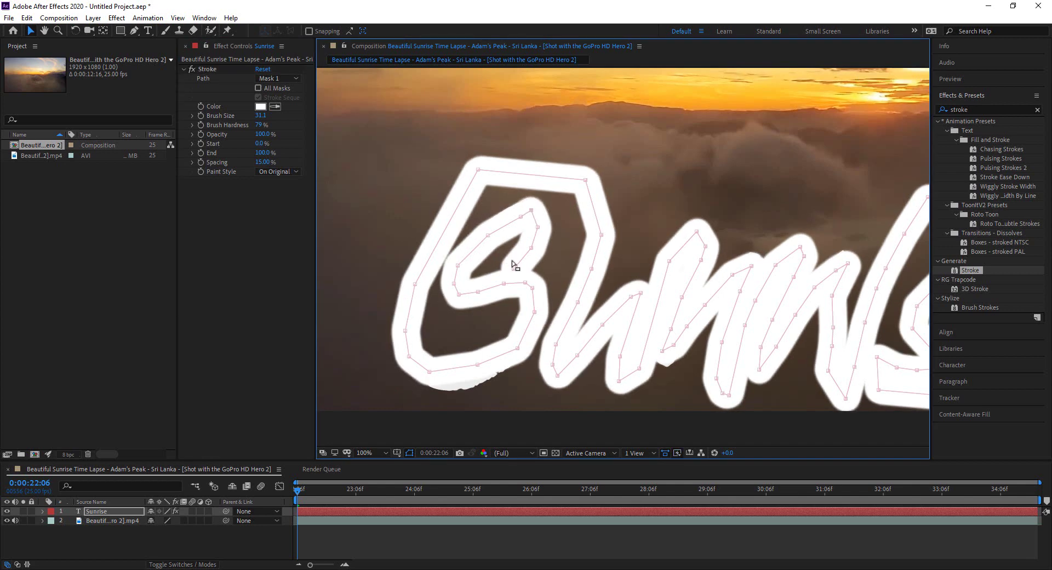
pyautogui.moveTo(514, 265); pyautogui.dragTo(523, 256)
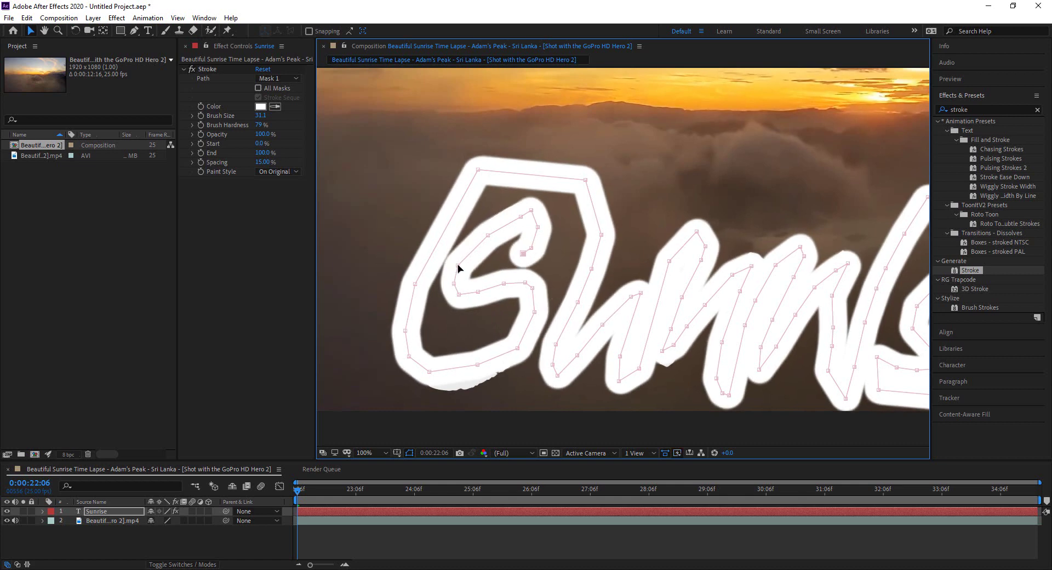
pyautogui.moveTo(457, 268)
pyautogui.mouseDown()
pyautogui.moveTo(467, 272)
pyautogui.moveTo(464, 261)
pyautogui.mouseUp()
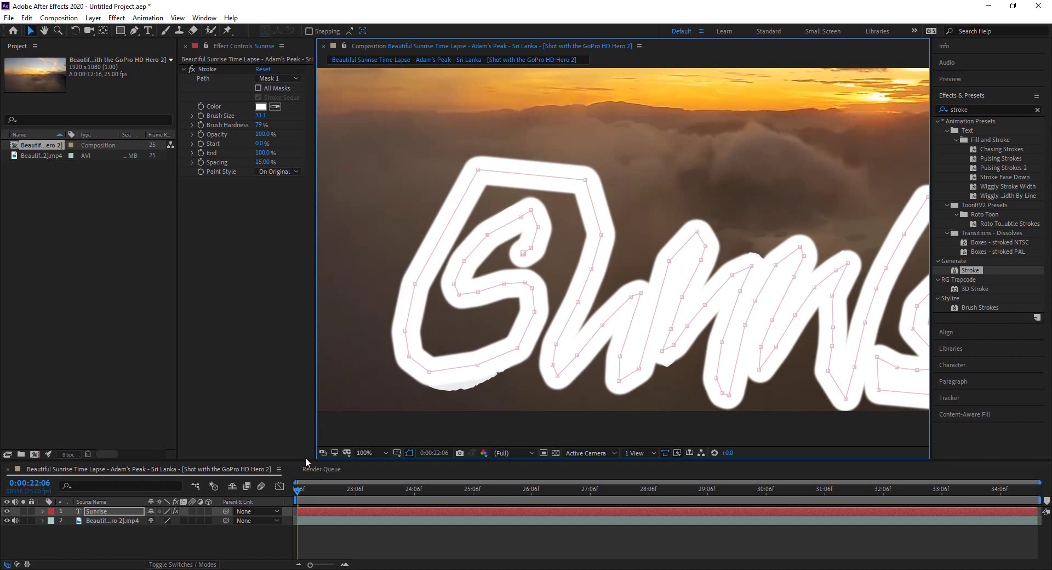
pyautogui.moveTo(296, 496); pyautogui.dragTo(258, 504)
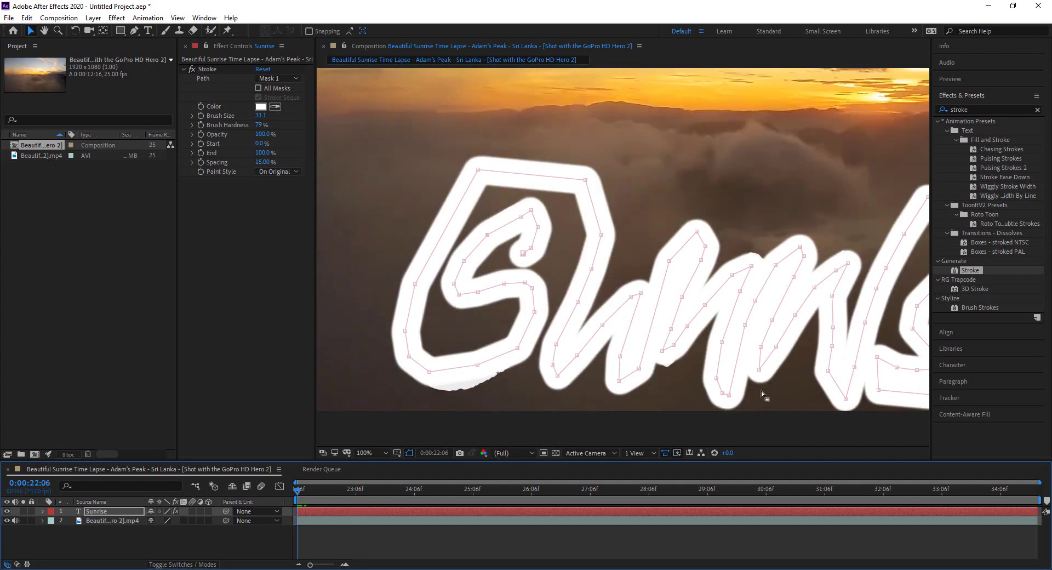
pyautogui.press('h')
pyautogui.moveTo(773, 394)
pyautogui.mouseDown()
pyautogui.moveTo(722, 399)
pyautogui.moveTo(466, 340)
pyautogui.moveTo(620, 356)
pyautogui.mouseUp()
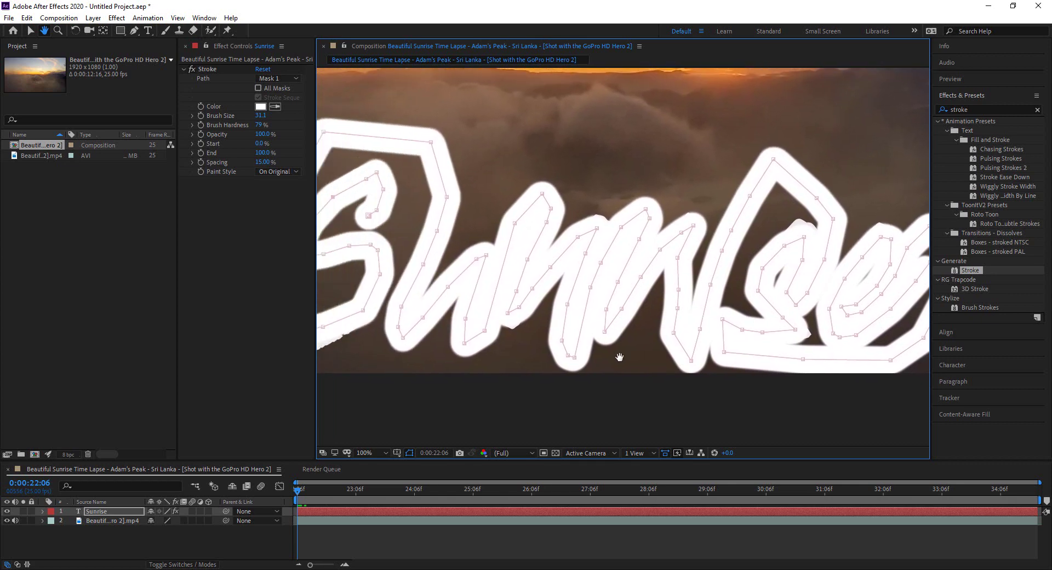
# - Zoom out, set the Stroke Paint Style to Reveal Original Image, and drag End to 0%
pyautogui.press('v')
pyautogui.press(',')
pyautogui.press(',')
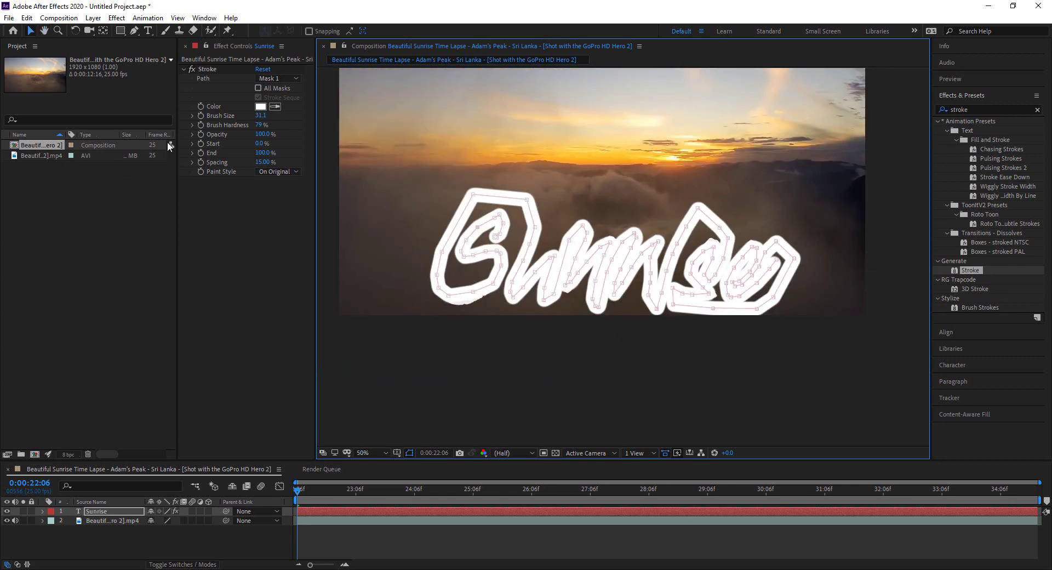
pyautogui.click(297, 172)
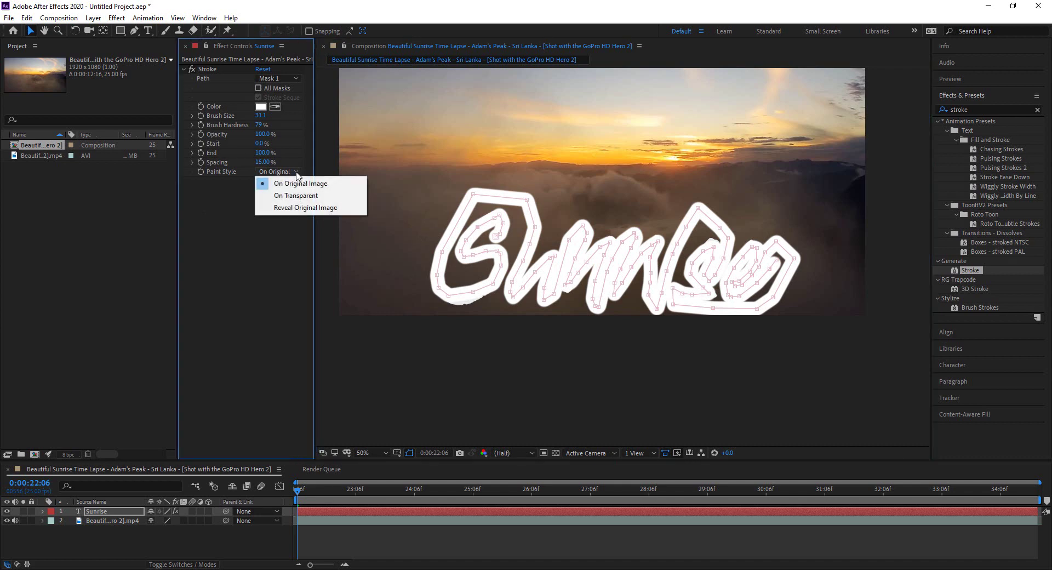
pyautogui.click(300, 208)
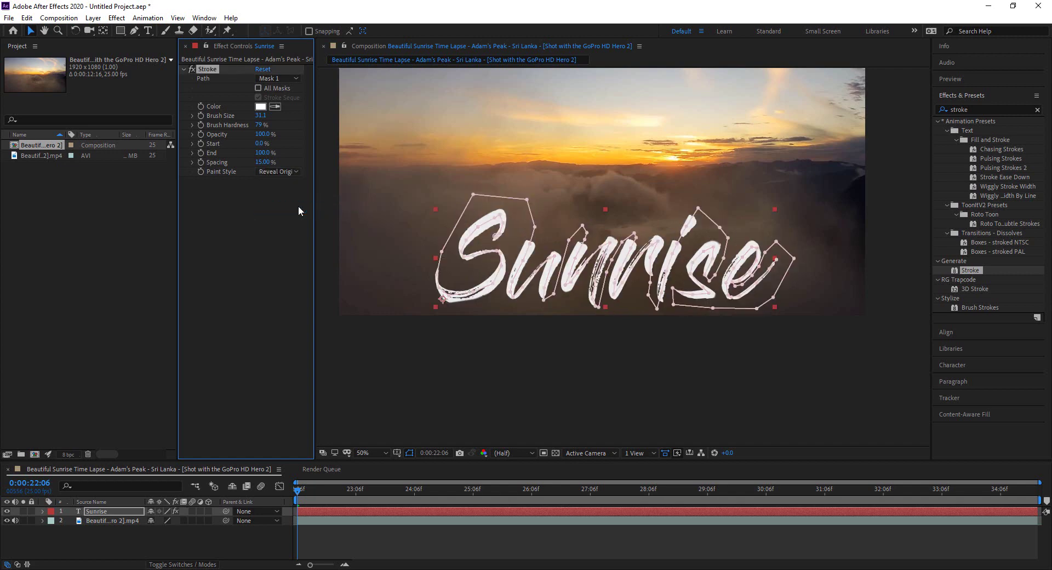
pyautogui.click(294, 172)
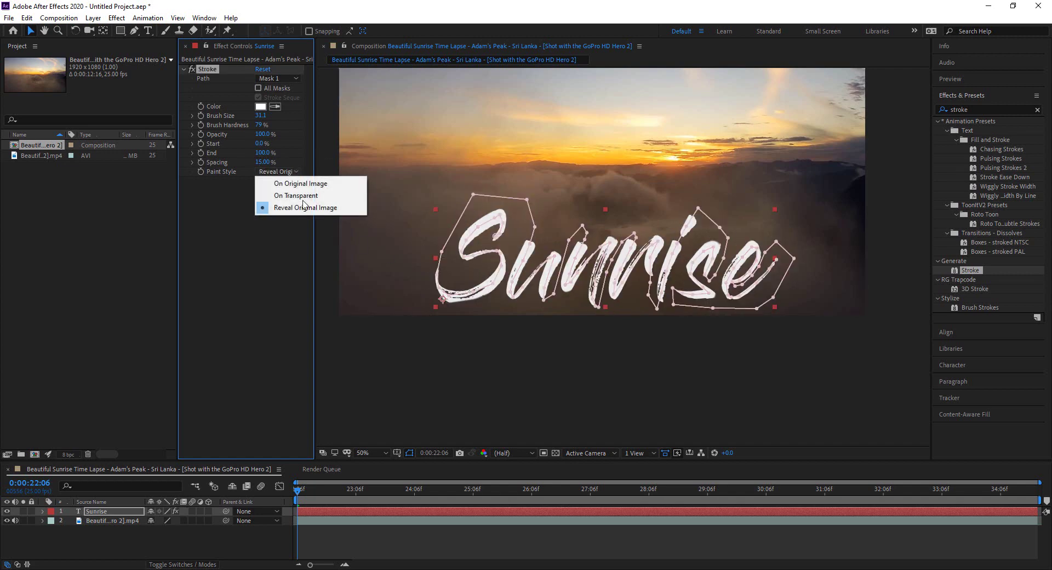
pyautogui.click(260, 266)
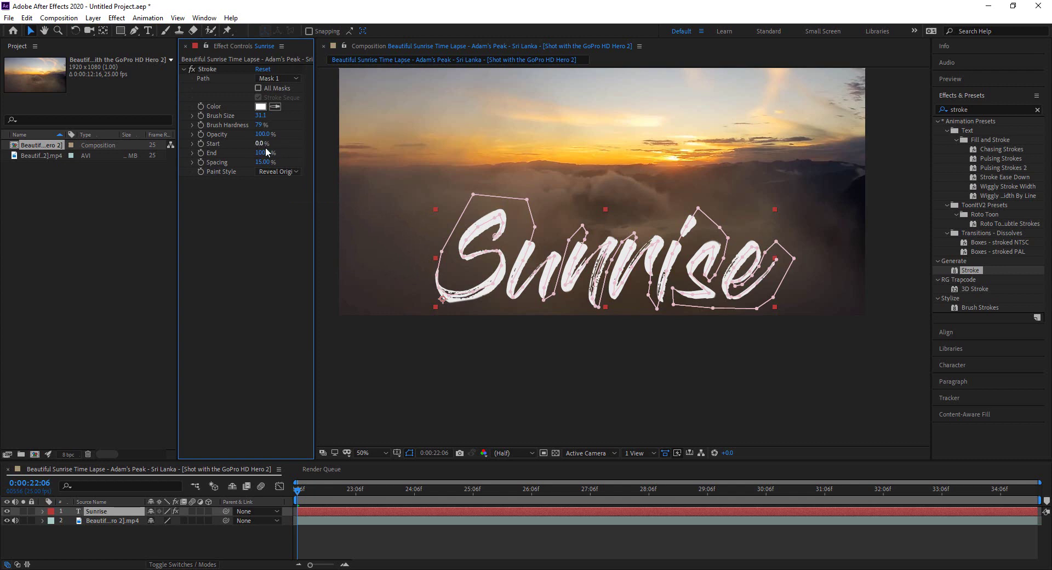
pyautogui.moveTo(261, 145)
pyautogui.mouseDown()
pyautogui.moveTo(327, 145)
pyautogui.moveTo(274, 145)
pyautogui.mouseUp()
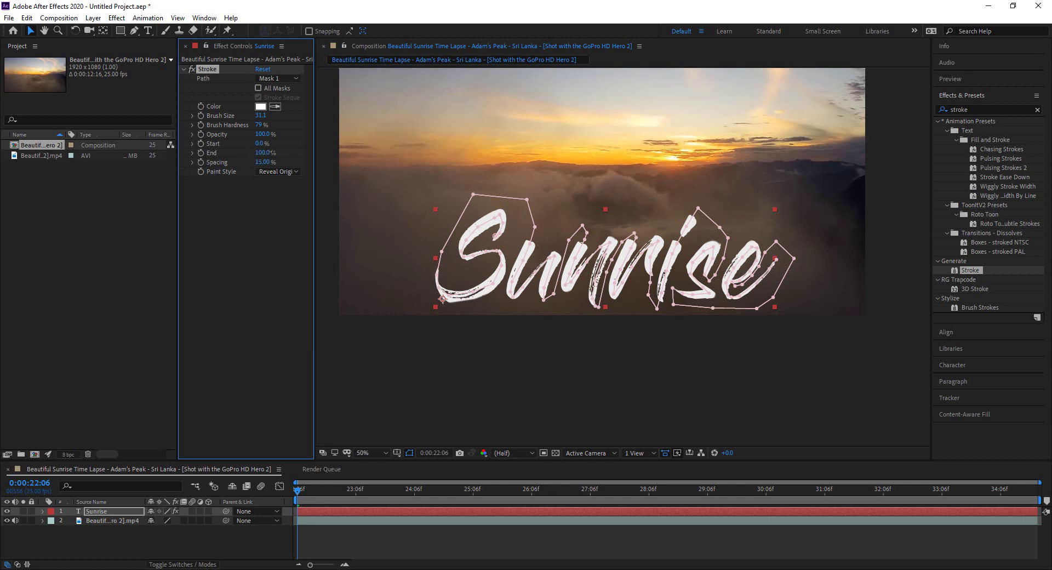
pyautogui.moveTo(310, 155); pyautogui.dragTo(259, 153)
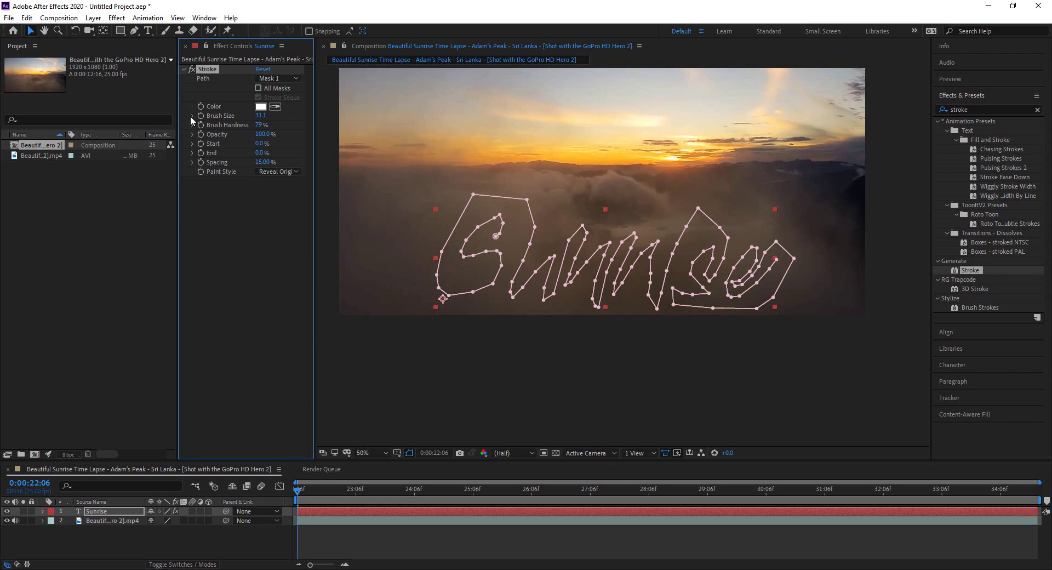
# - Keyframe Stroke End at 0%, then set End to 100% at 0:00:29:02
pyautogui.click(201, 152)
pyautogui.moveTo(296, 490); pyautogui.dragTo(696, 516)
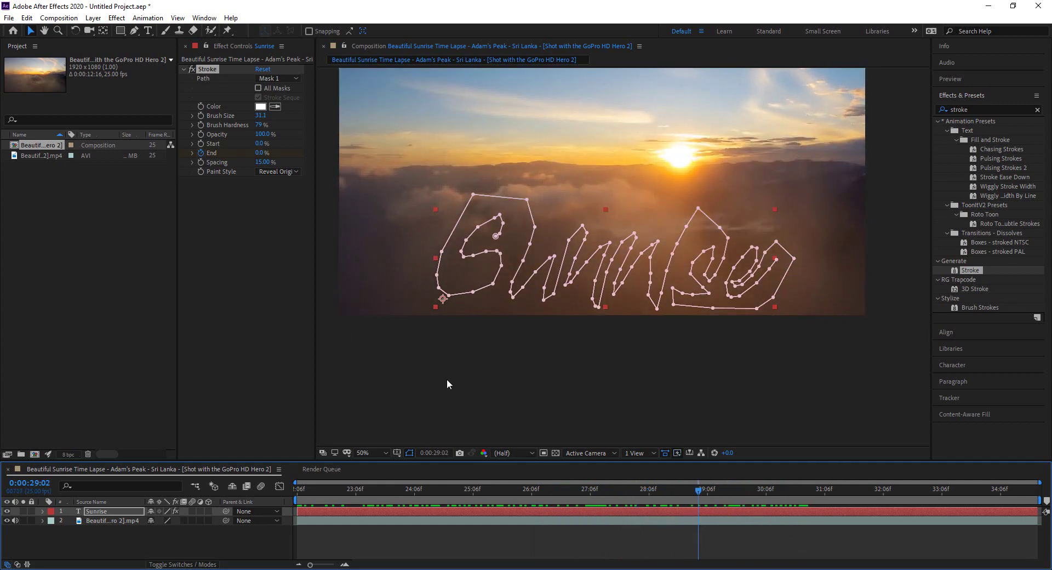
pyautogui.click(260, 153)
pyautogui.moveTo(263, 155)
pyautogui.mouseDown()
pyautogui.moveTo(427, 164)
pyautogui.moveTo(465, 250)
pyautogui.mouseUp()
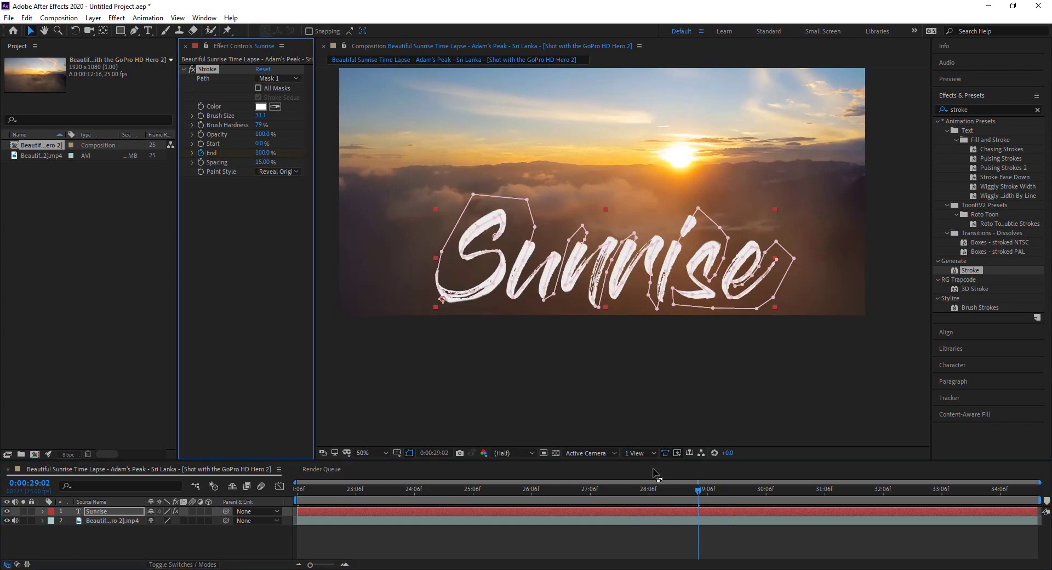
pyautogui.moveTo(700, 489); pyautogui.dragTo(679, 494)
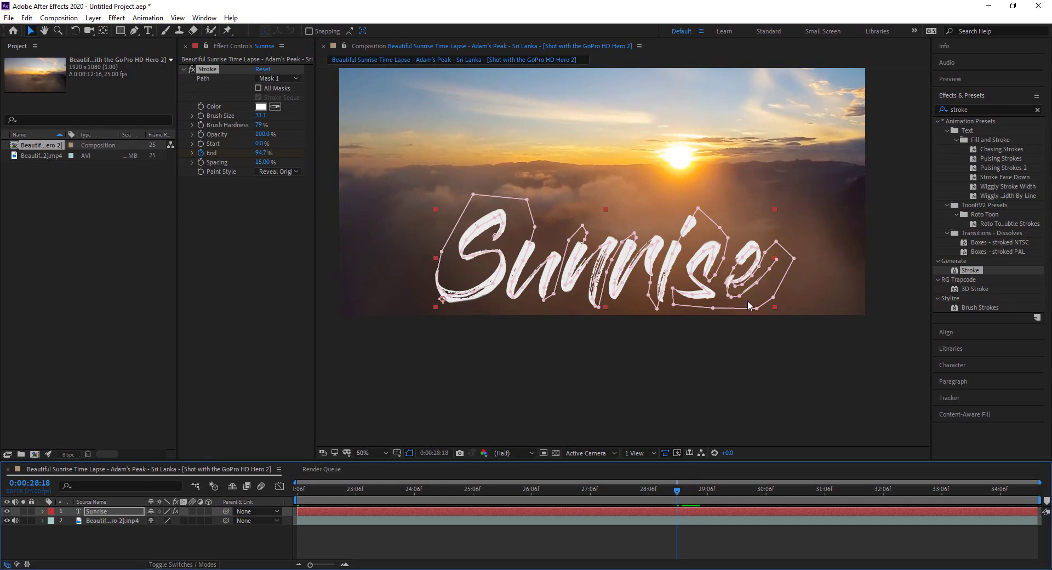
pyautogui.press('.')
# - Zoom to 200%, bring the final e into view, and move three of its mask points
pyautogui.press('h')
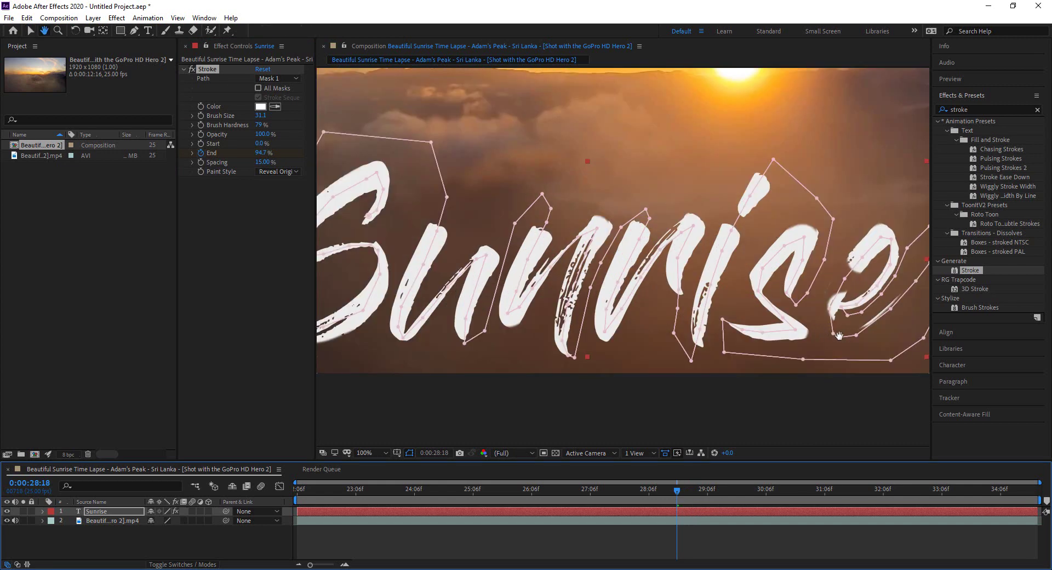
pyautogui.moveTo(838, 352); pyautogui.dragTo(729, 341)
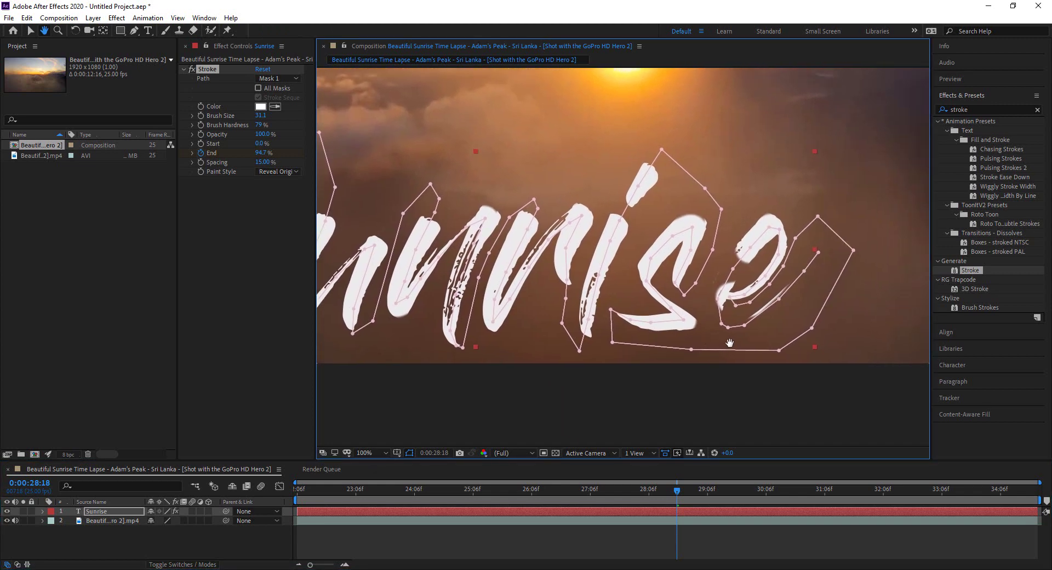
pyautogui.press('v')
pyautogui.press('.')
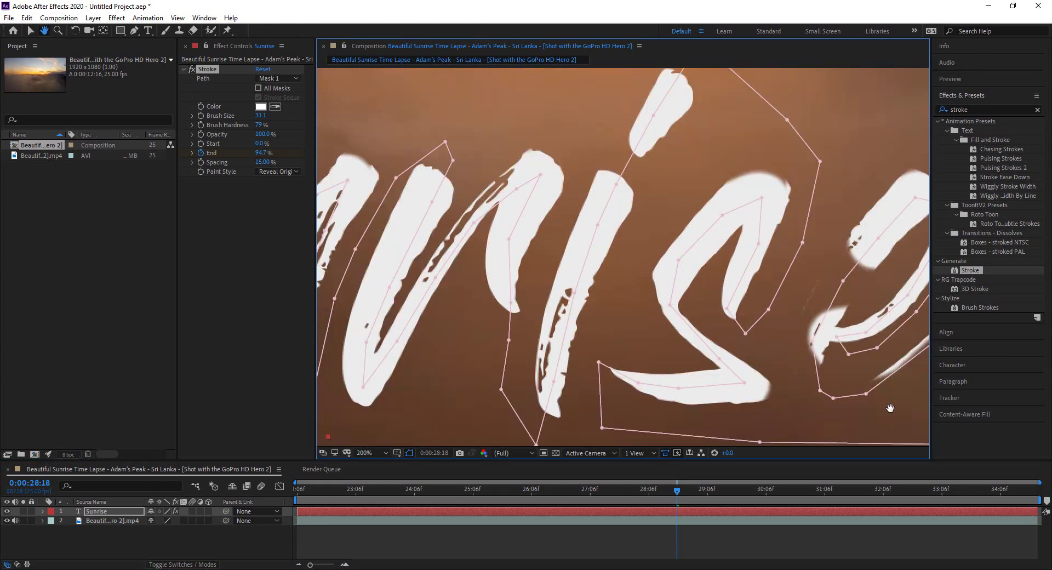
pyautogui.moveTo(888, 407); pyautogui.dragTo(784, 399)
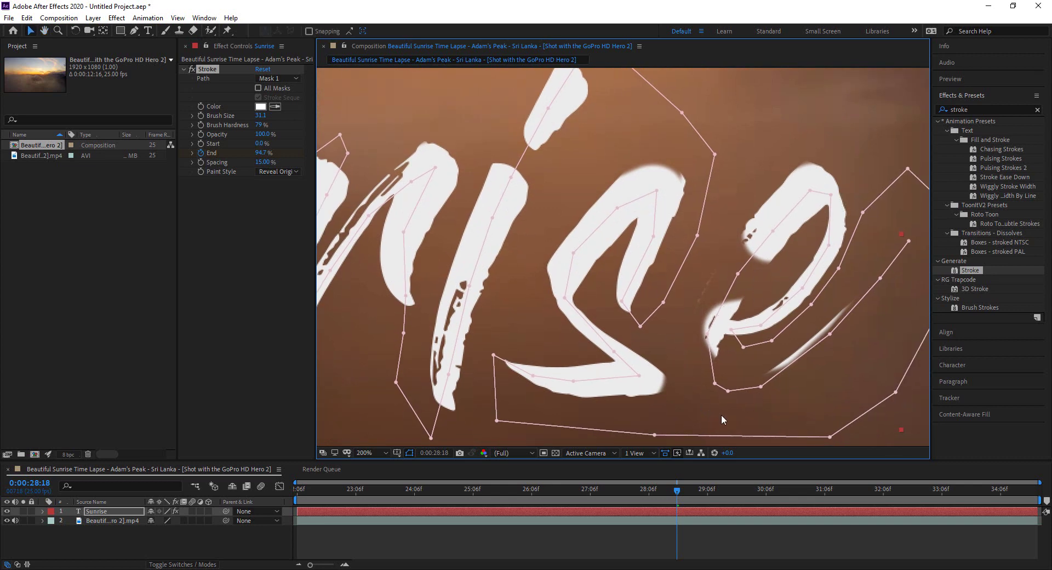
pyautogui.moveTo(733, 331)
pyautogui.mouseDown()
pyautogui.moveTo(762, 326)
pyautogui.moveTo(749, 343)
pyautogui.moveTo(776, 317)
pyautogui.moveTo(760, 318)
pyautogui.moveTo(782, 308)
pyautogui.moveTo(756, 323)
pyautogui.moveTo(767, 324)
pyautogui.mouseUp()
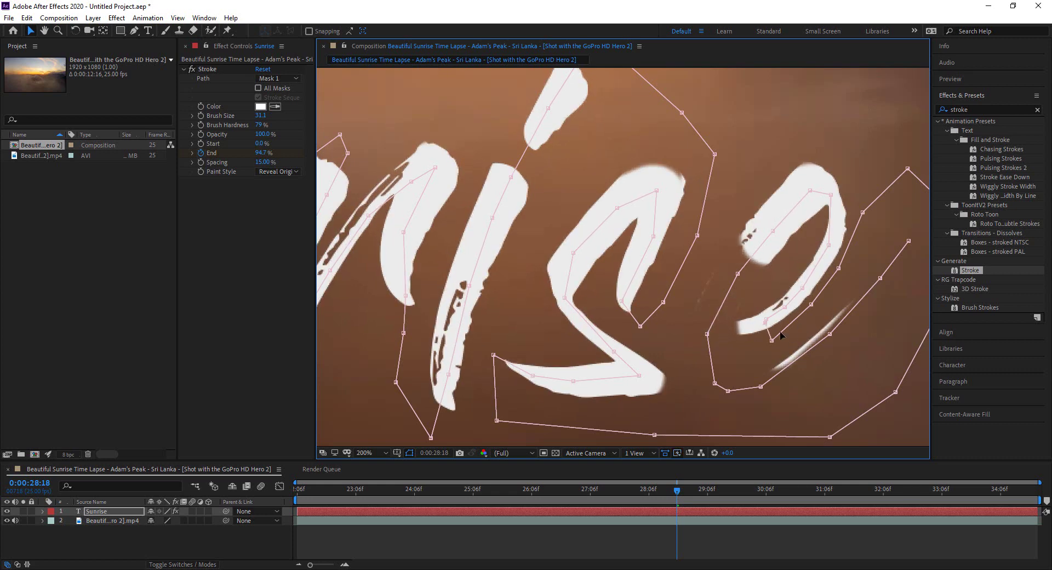
pyautogui.moveTo(774, 339); pyautogui.dragTo(780, 323)
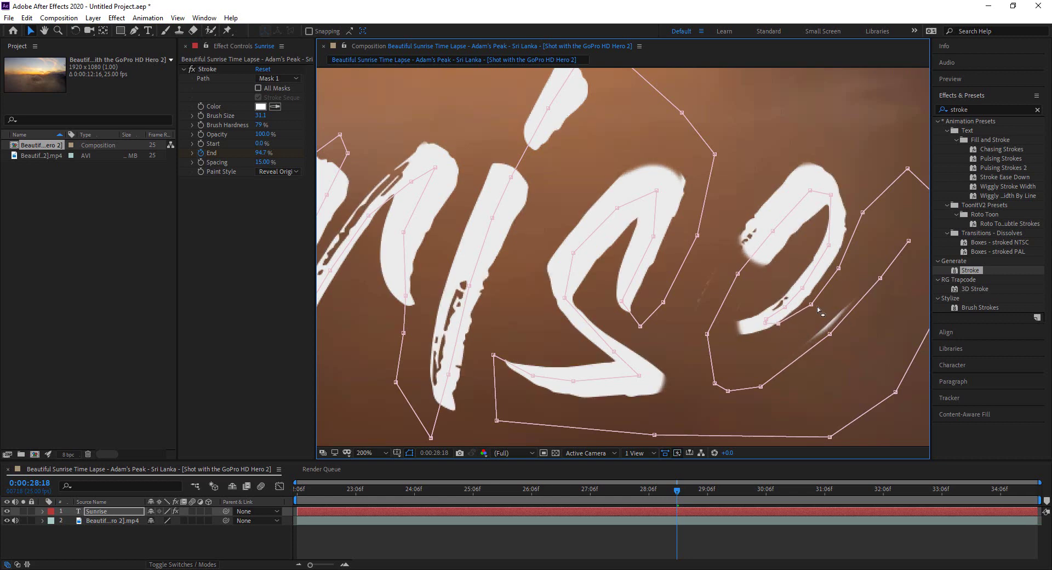
pyautogui.moveTo(812, 306)
pyautogui.mouseDown()
pyautogui.moveTo(807, 293)
pyautogui.moveTo(835, 262)
pyautogui.mouseUp()
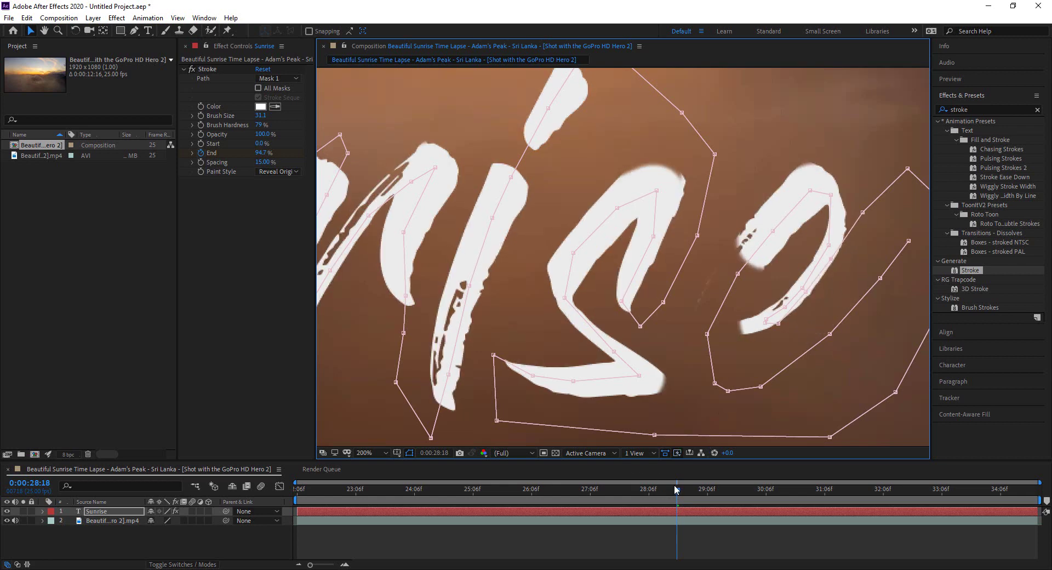
# - Refine more e mask points while scrubbing around 0:00:28:12–0:00:28:18, then zoom back out
pyautogui.moveTo(677, 490)
pyautogui.mouseDown()
pyautogui.moveTo(648, 490)
pyautogui.moveTo(683, 491)
pyautogui.mouseUp()
pyautogui.moveTo(685, 492); pyautogui.dragTo(693, 491)
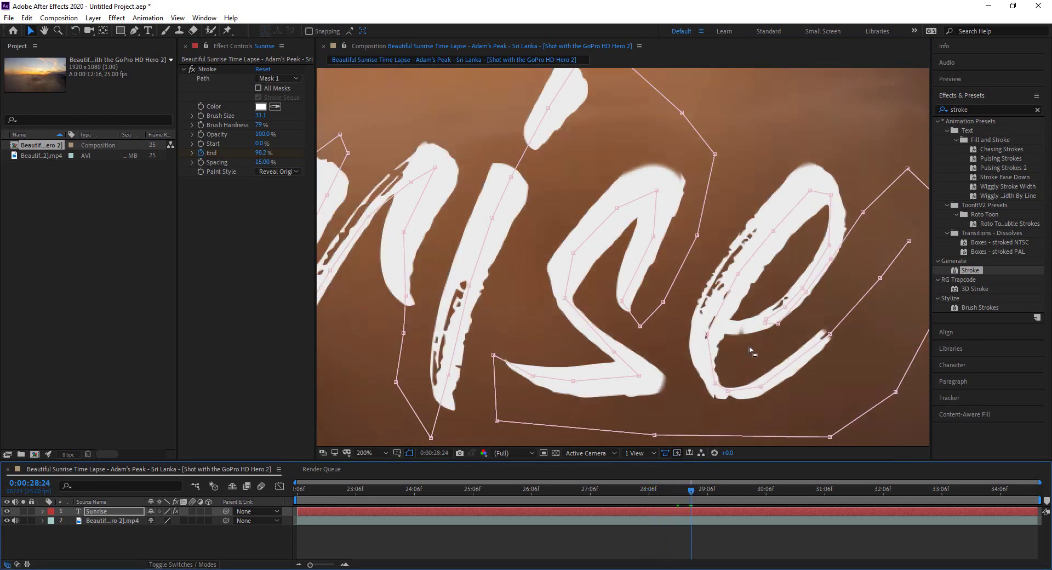
pyautogui.click(762, 327)
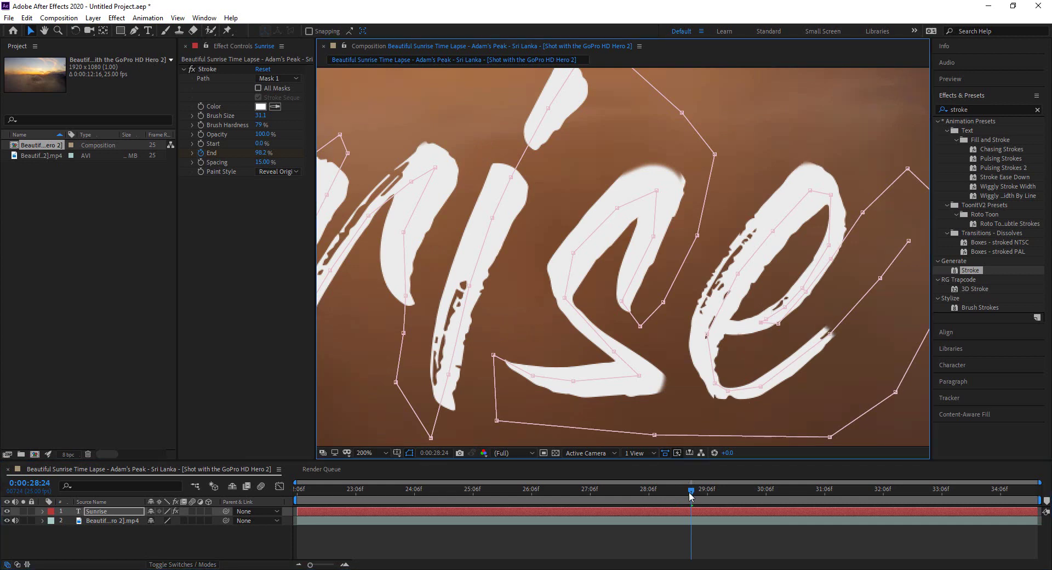
pyautogui.moveTo(690, 496); pyautogui.dragTo(673, 493)
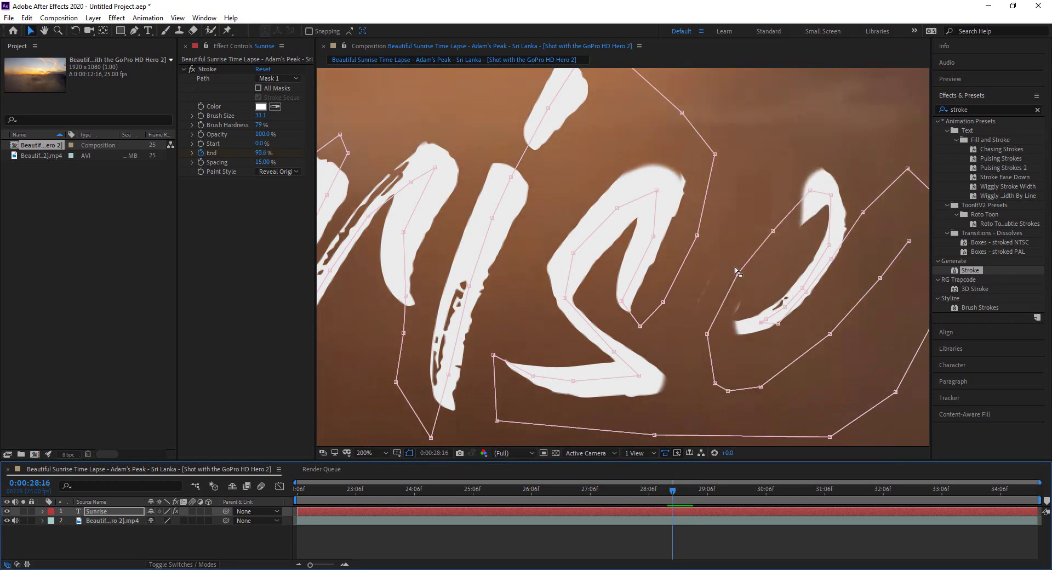
pyautogui.moveTo(738, 273)
pyautogui.mouseDown()
pyautogui.moveTo(735, 296)
pyautogui.moveTo(729, 290)
pyautogui.mouseUp()
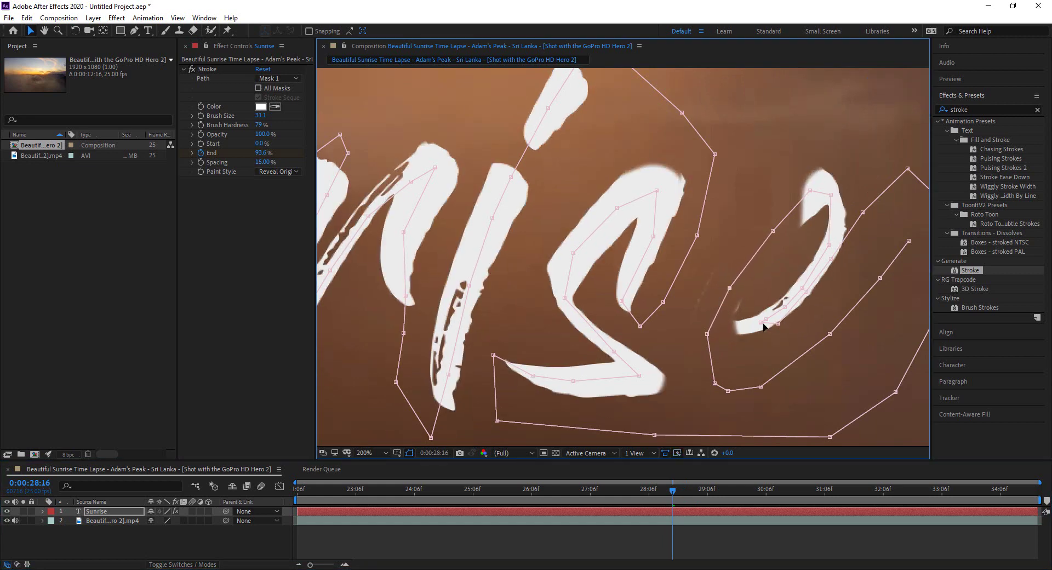
pyautogui.moveTo(775, 321)
pyautogui.mouseDown()
pyautogui.moveTo(787, 300)
pyautogui.moveTo(778, 317)
pyautogui.mouseUp()
pyautogui.moveTo(670, 495)
pyautogui.mouseDown()
pyautogui.moveTo(641, 495)
pyautogui.moveTo(680, 496)
pyautogui.moveTo(661, 497)
pyautogui.mouseUp()
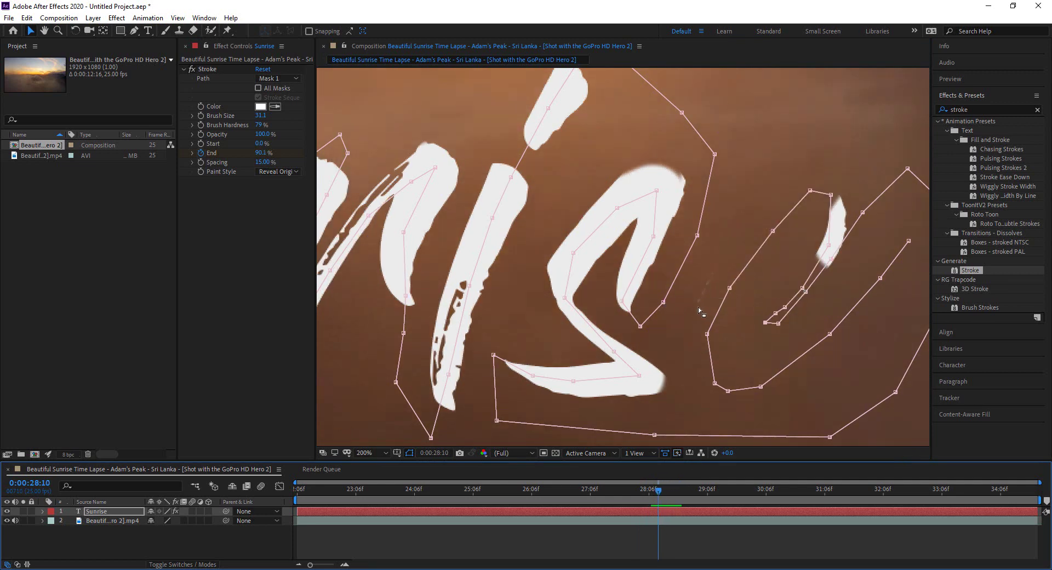
pyautogui.moveTo(663, 302); pyautogui.dragTo(654, 278)
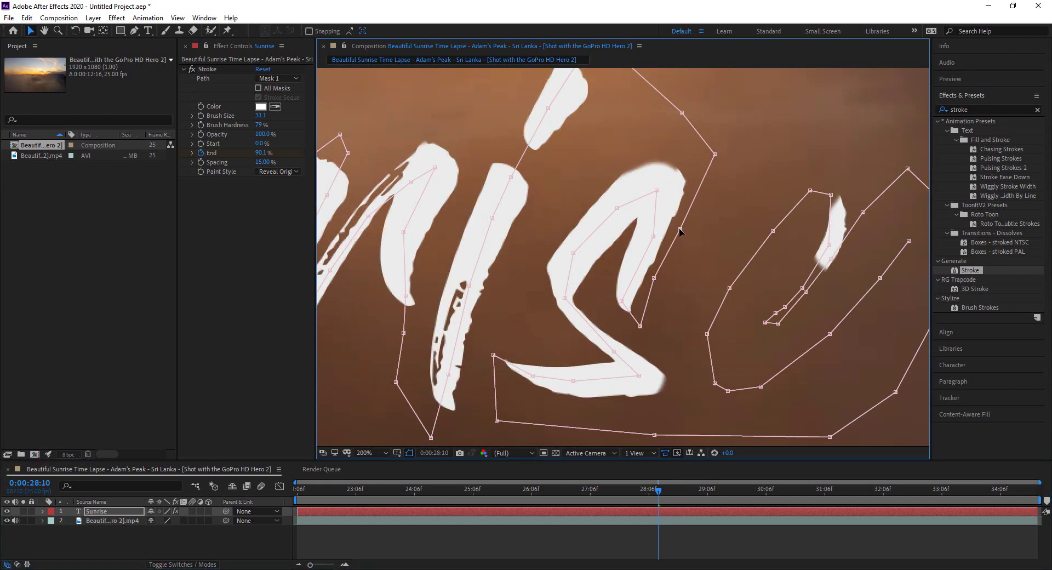
pyautogui.moveTo(697, 236); pyautogui.dragTo(677, 230)
pyautogui.moveTo(659, 497)
pyautogui.mouseDown()
pyautogui.moveTo(716, 496)
pyautogui.moveTo(611, 499)
pyautogui.mouseUp()
pyautogui.scroll(-4, 646, 314)
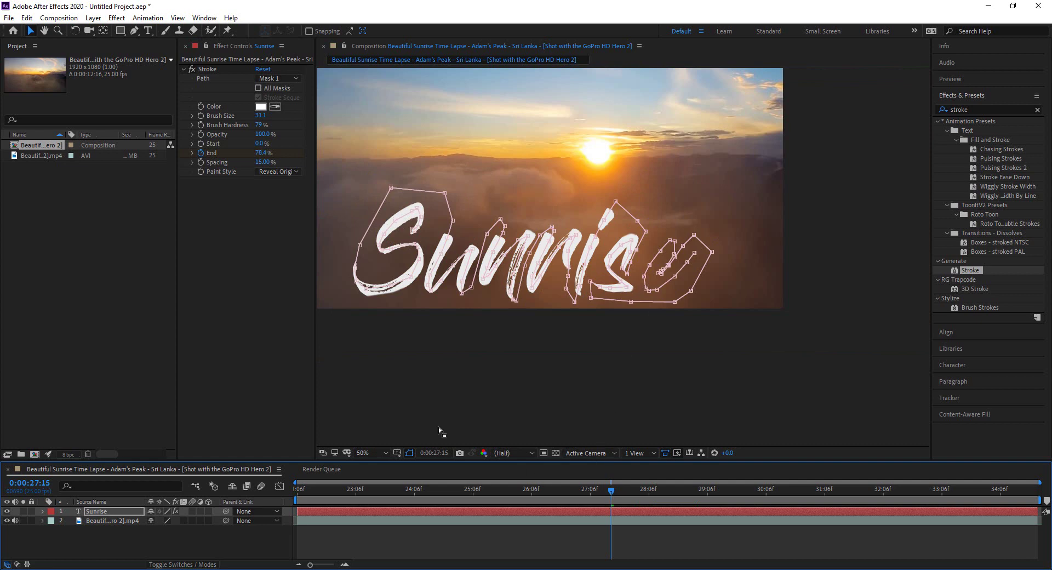
# - Hide the mask paths, go back to 0:00:27:05, and zoom the viewer to 200%
pyautogui.click(410, 453)
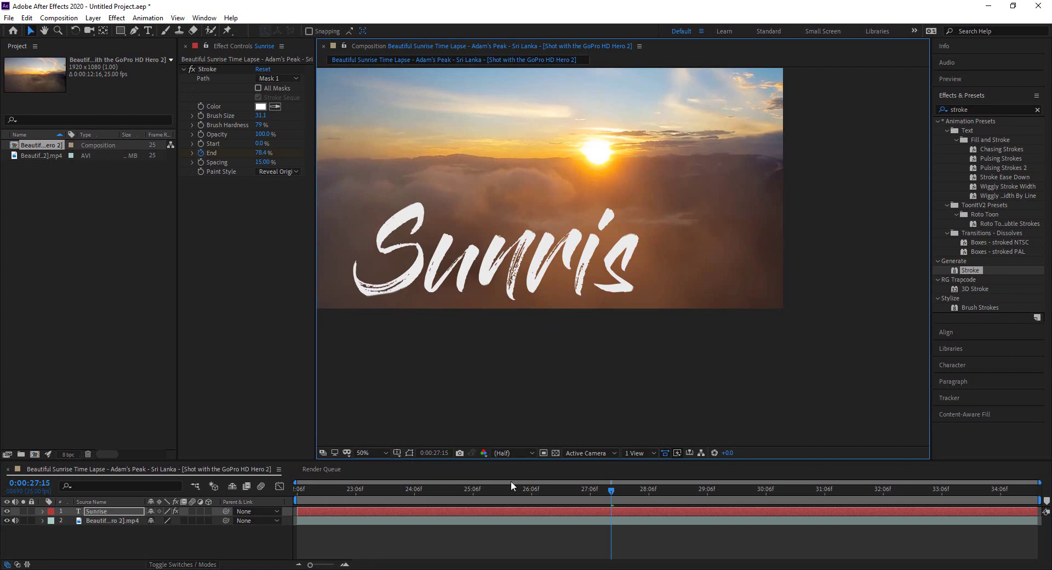
pyautogui.moveTo(612, 491); pyautogui.dragTo(589, 492)
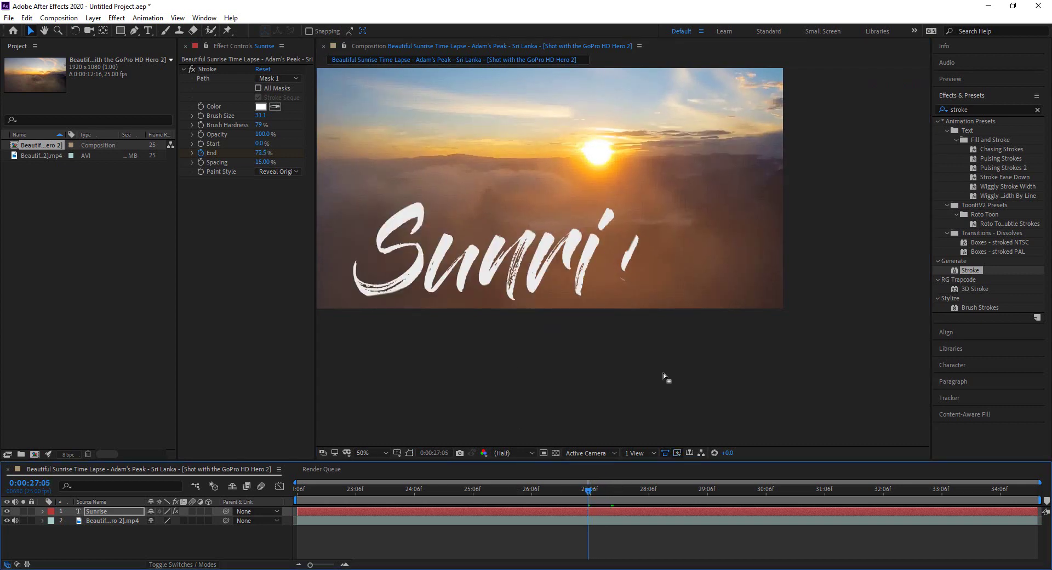
pyautogui.scroll(2, 652, 292)
pyautogui.scroll(1, 653, 291)
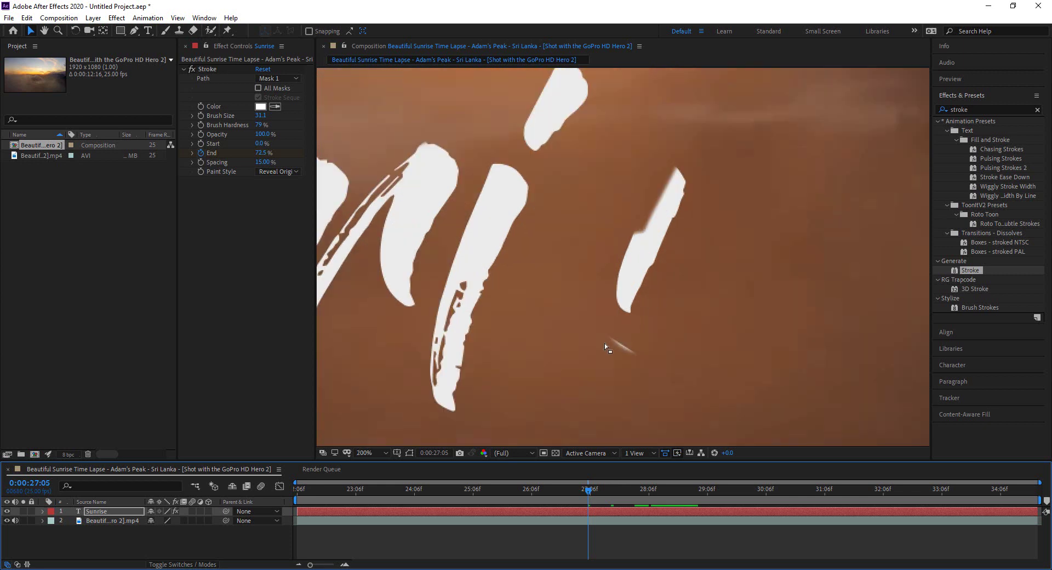
# - Show the mask outlines, nudge an s mask point, then hide them to check 0:00:27:05
pyautogui.click(396, 453)
pyautogui.click(397, 453)
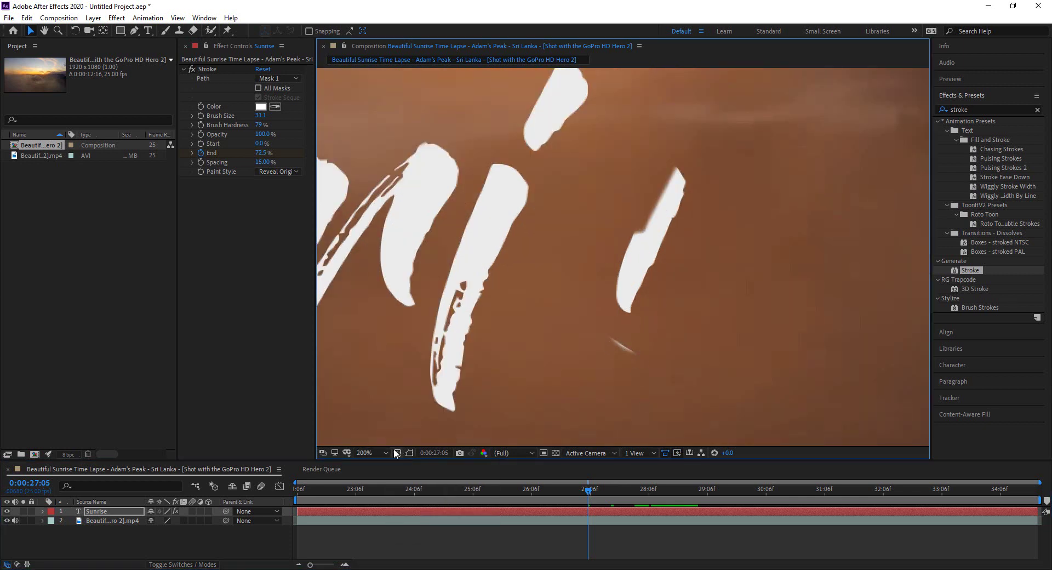
pyautogui.click(409, 452)
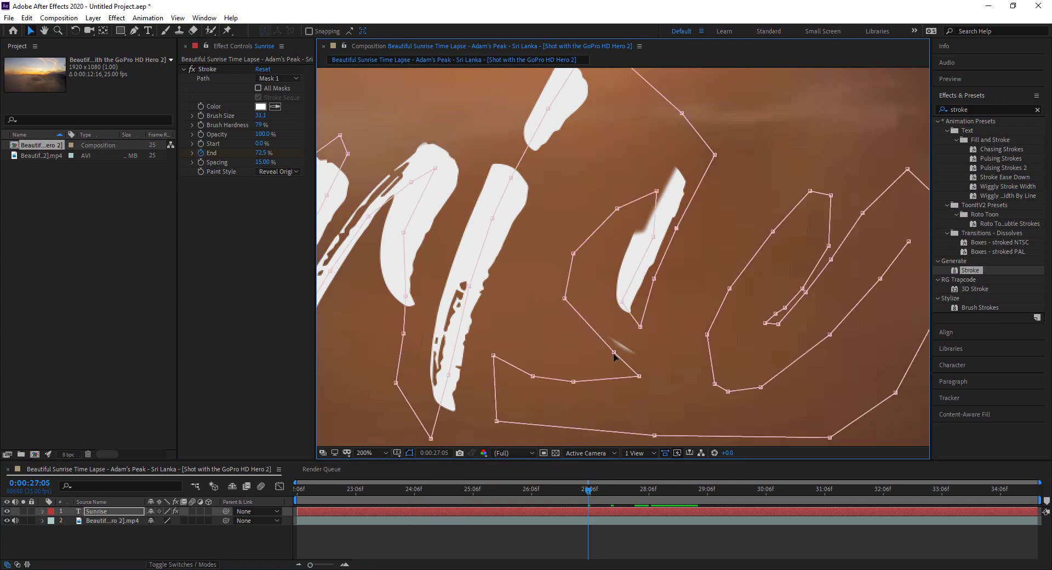
pyautogui.moveTo(615, 355)
pyautogui.mouseDown()
pyautogui.moveTo(582, 359)
pyautogui.moveTo(608, 355)
pyautogui.mouseUp()
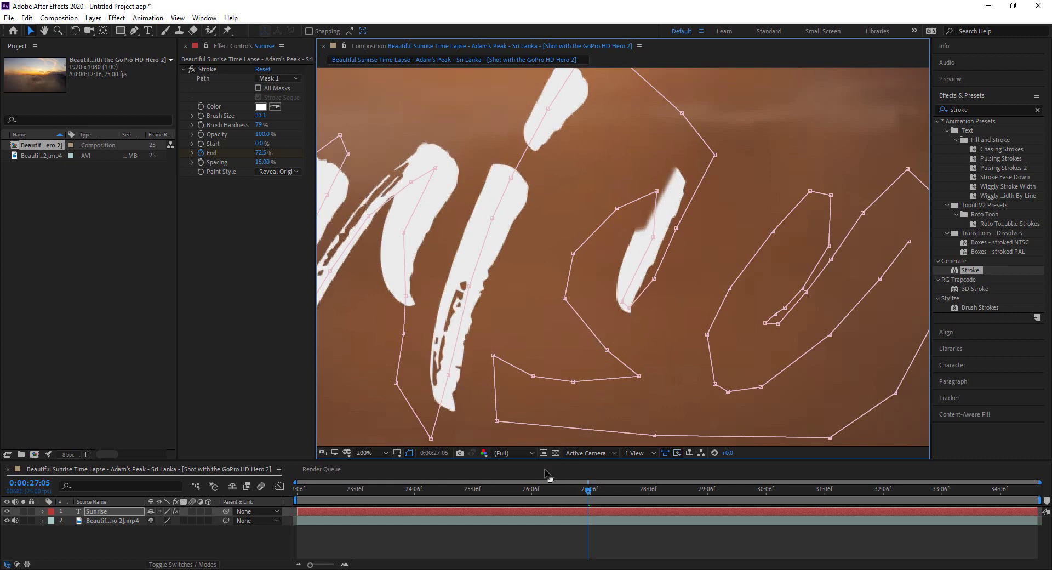
pyautogui.click(410, 453)
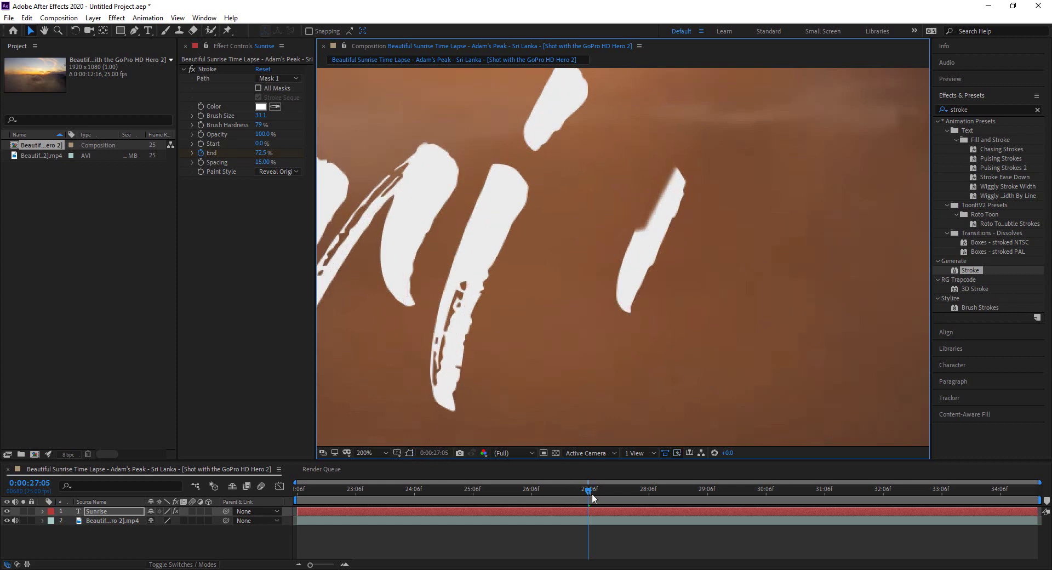
pyautogui.moveTo(592, 493)
pyautogui.mouseDown()
pyautogui.moveTo(562, 492)
pyautogui.moveTo(612, 494)
pyautogui.moveTo(578, 495)
pyautogui.moveTo(593, 497)
pyautogui.mouseUp()
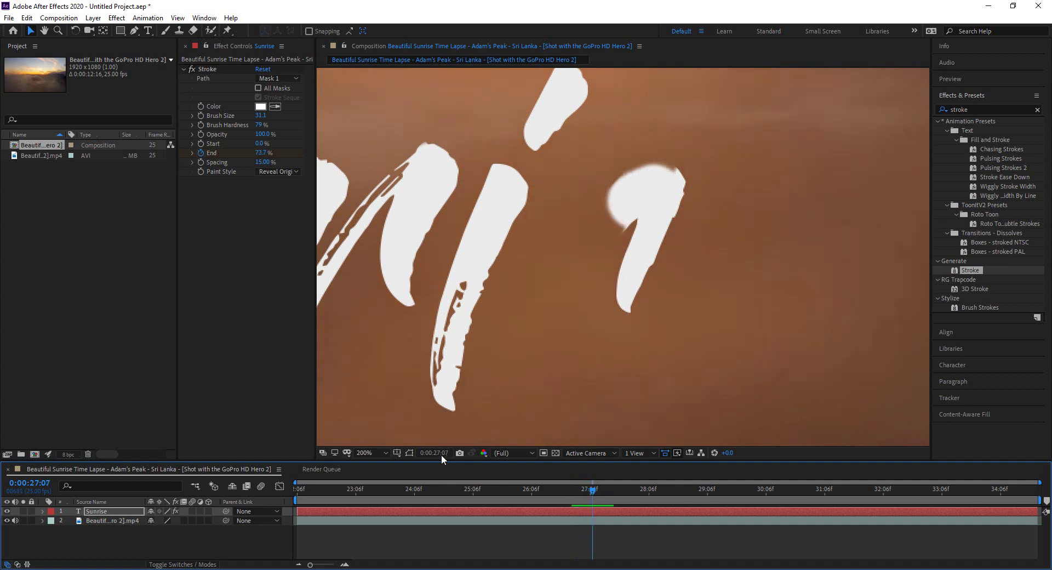
# - Show the masks again, reposition two s mask points, and preview nearby frames
pyautogui.click(409, 453)
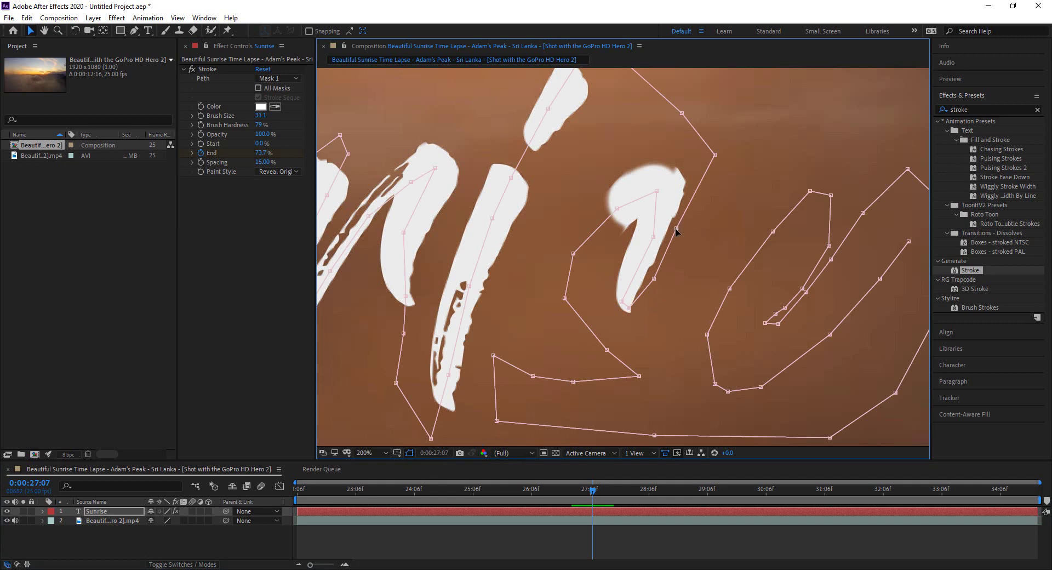
pyautogui.moveTo(676, 229)
pyautogui.mouseDown()
pyautogui.moveTo(684, 281)
pyautogui.moveTo(660, 317)
pyautogui.moveTo(665, 303)
pyautogui.moveTo(636, 297)
pyautogui.moveTo(622, 315)
pyautogui.moveTo(664, 301)
pyautogui.moveTo(652, 279)
pyautogui.moveTo(663, 289)
pyautogui.mouseUp()
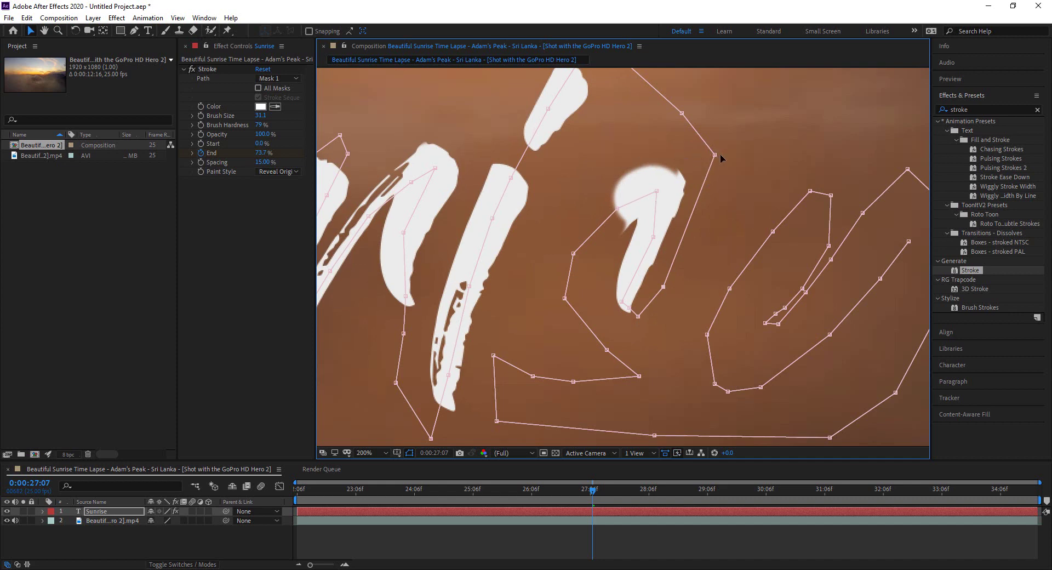
pyautogui.moveTo(714, 158)
pyautogui.mouseDown()
pyautogui.moveTo(685, 170)
pyautogui.moveTo(752, 167)
pyautogui.moveTo(779, 135)
pyautogui.moveTo(753, 138)
pyautogui.mouseUp()
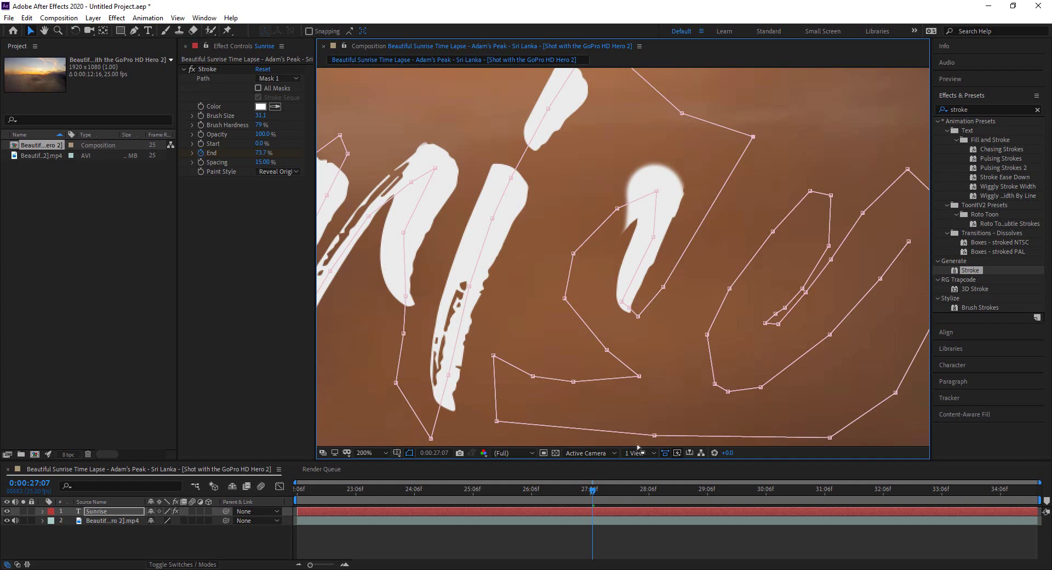
pyautogui.moveTo(591, 493)
pyautogui.mouseDown()
pyautogui.moveTo(573, 492)
pyautogui.moveTo(594, 491)
pyautogui.moveTo(584, 492)
pyautogui.mouseUp()
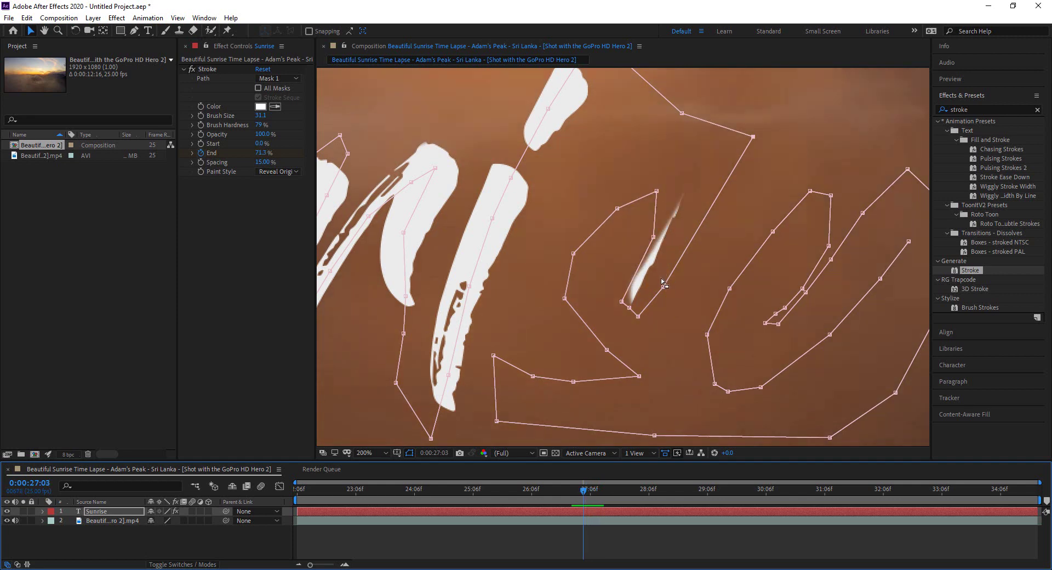
# - Reposition the s mask points, thin the brush to about 27.3, and check the reveal at 0:00:29:22
pyautogui.click(629, 308)
pyautogui.moveTo(628, 308)
pyautogui.mouseDown()
pyautogui.moveTo(627, 329)
pyautogui.moveTo(628, 314)
pyautogui.moveTo(653, 300)
pyautogui.moveTo(667, 314)
pyautogui.moveTo(746, 153)
pyautogui.mouseUp()
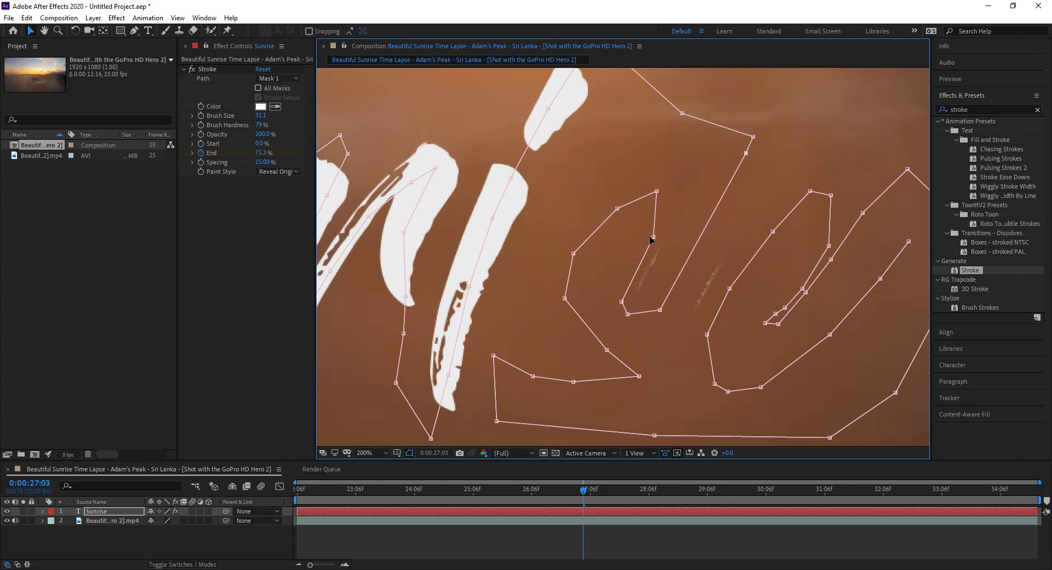
pyautogui.moveTo(655, 239); pyautogui.dragTo(651, 239)
pyautogui.moveTo(659, 312)
pyautogui.mouseDown()
pyautogui.moveTo(667, 275)
pyautogui.moveTo(665, 346)
pyautogui.moveTo(656, 334)
pyautogui.moveTo(639, 359)
pyautogui.moveTo(663, 305)
pyautogui.moveTo(647, 312)
pyautogui.moveTo(653, 325)
pyautogui.mouseUp()
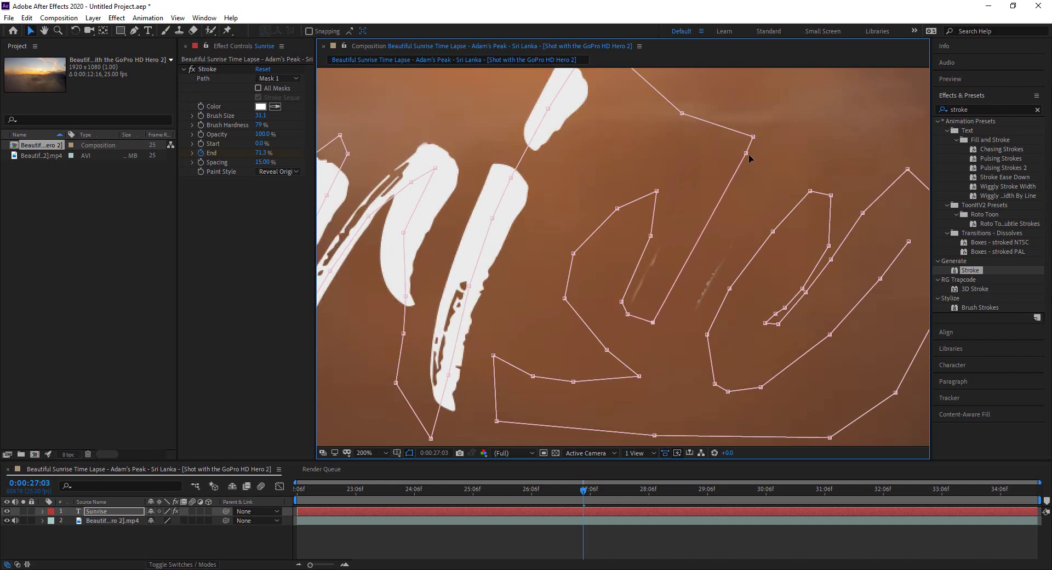
pyautogui.moveTo(747, 154)
pyautogui.mouseDown()
pyautogui.moveTo(704, 222)
pyautogui.moveTo(706, 244)
pyautogui.moveTo(718, 198)
pyautogui.mouseUp()
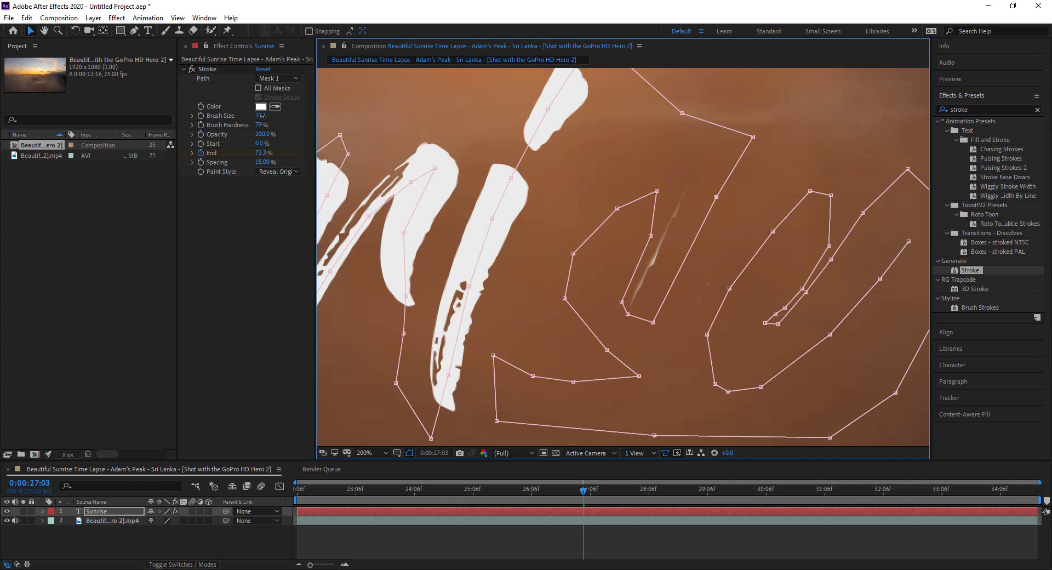
pyautogui.moveTo(260, 115); pyautogui.dragTo(254, 116)
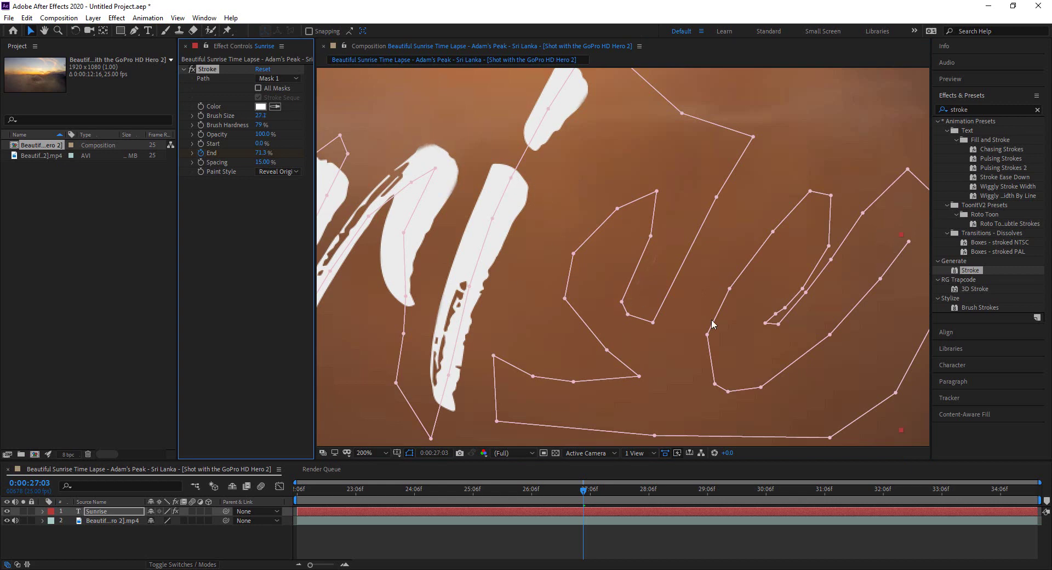
pyautogui.moveTo(587, 489); pyautogui.dragTo(748, 493)
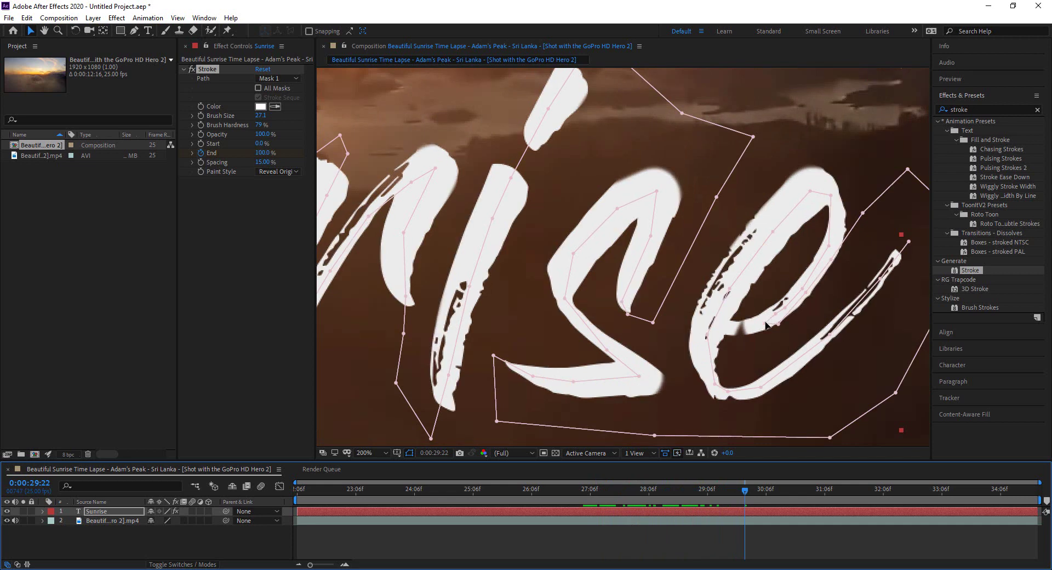
# - Hide the mask outlines, zoom out, and scrub back to 0:00:25:13 with End at 48%
pyautogui.click(761, 328)
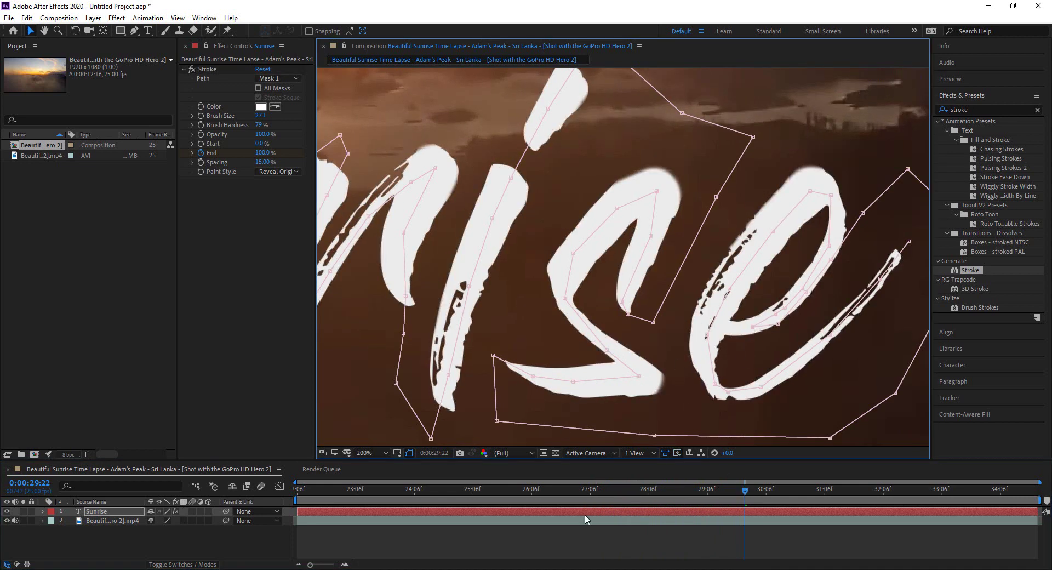
pyautogui.click(410, 453)
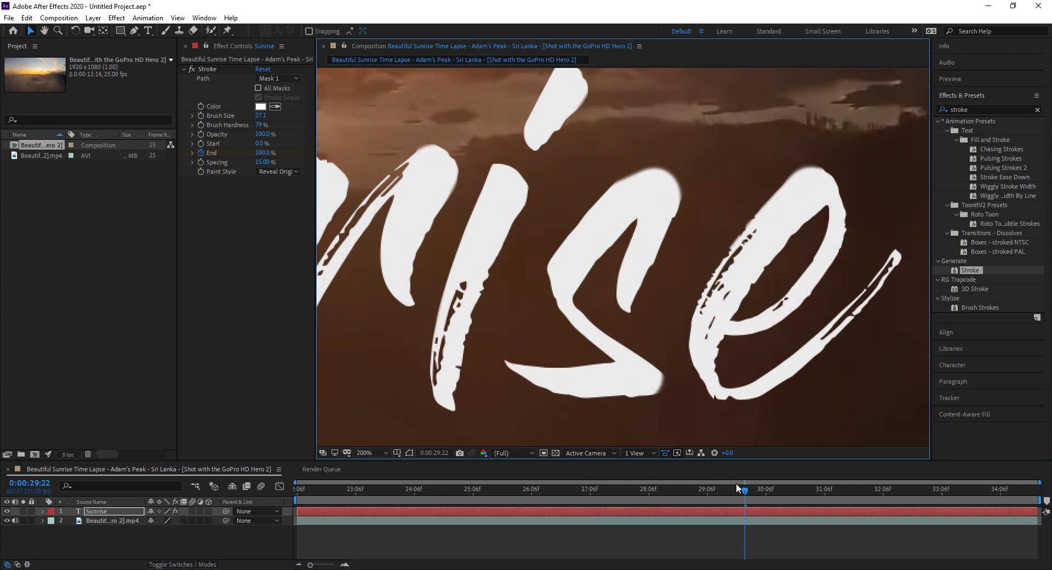
pyautogui.moveTo(746, 490); pyautogui.dragTo(652, 492)
pyautogui.scroll(-1, 721, 331)
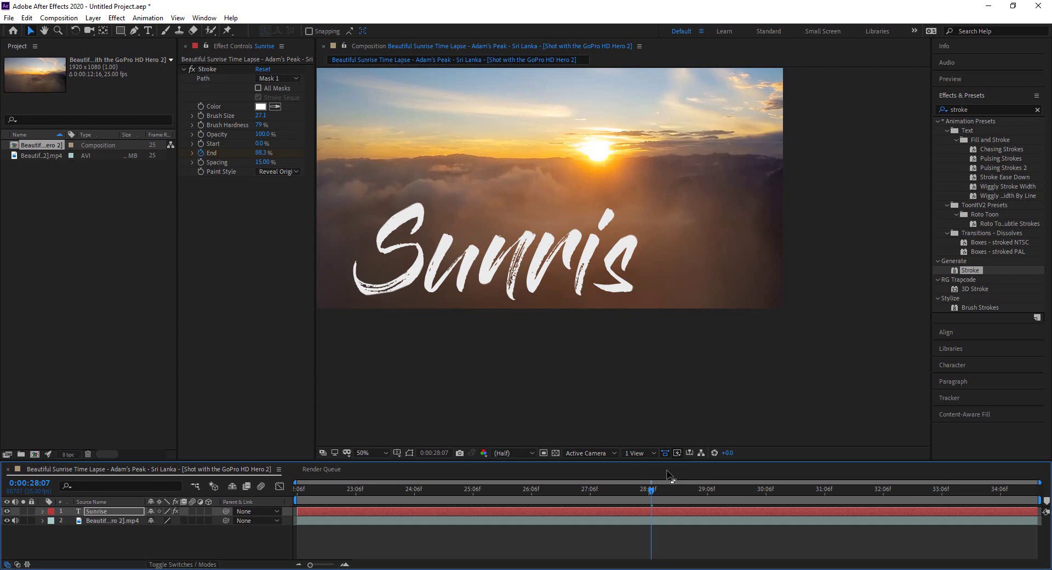
pyautogui.moveTo(646, 492)
pyautogui.mouseDown()
pyautogui.moveTo(473, 497)
pyautogui.moveTo(488, 490)
pyautogui.mouseUp()
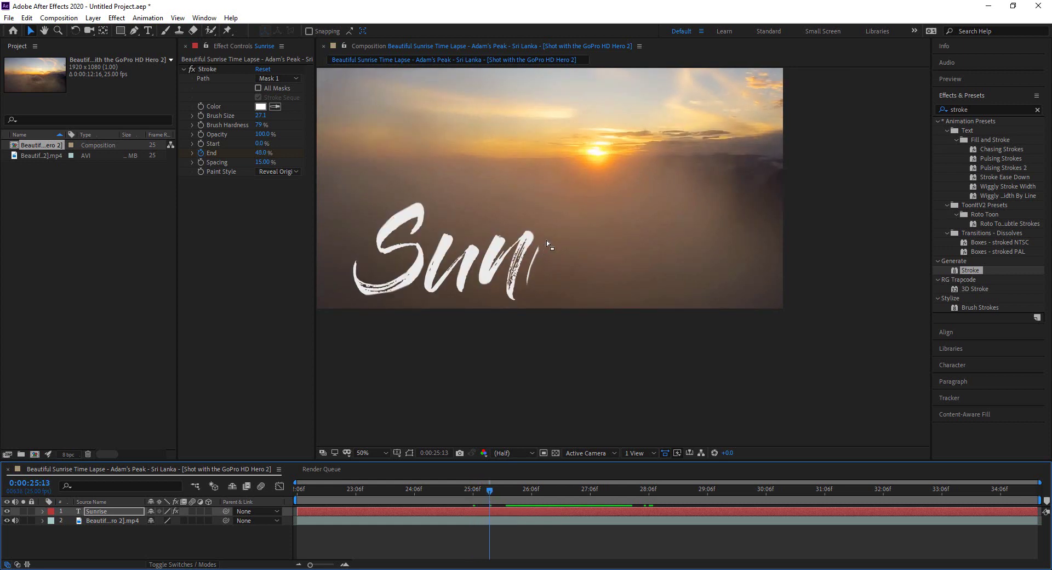
# - Move the S-path mask vertex left and up, then scrub to check the stroke on S and u
pyautogui.click(397, 453)
pyautogui.click(420, 453)
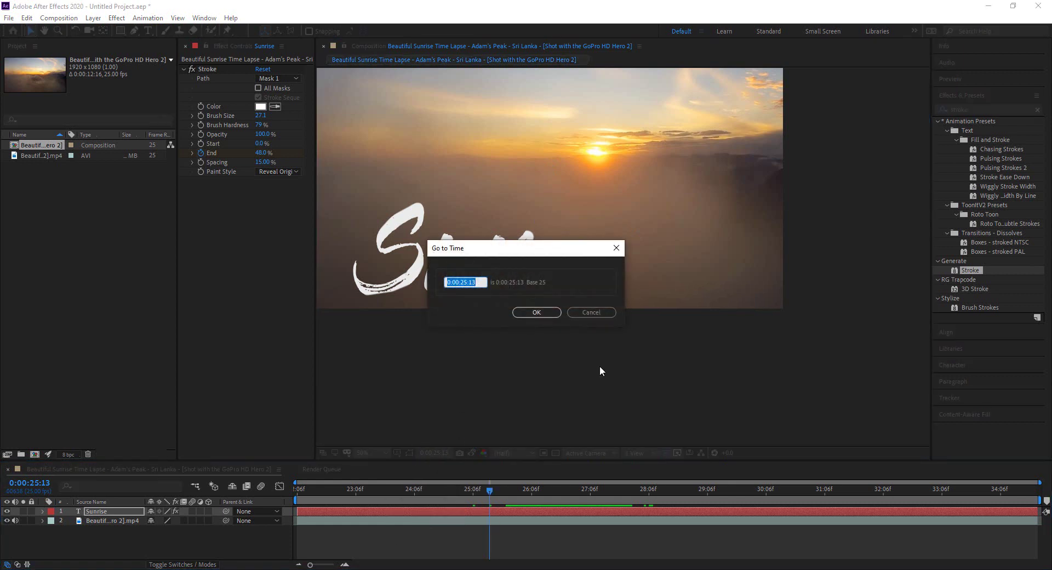
pyautogui.click(591, 313)
pyautogui.click(409, 453)
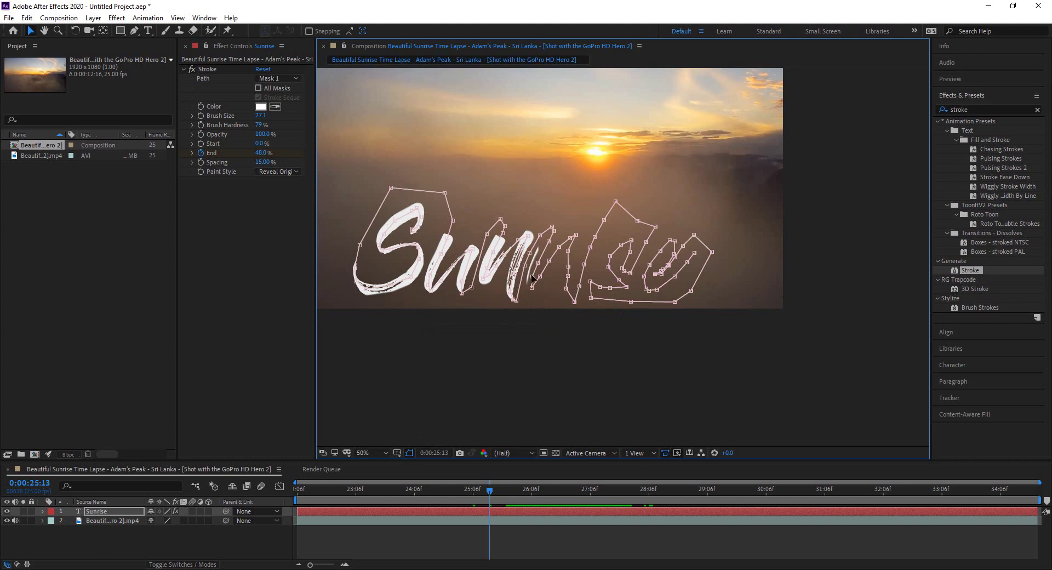
pyautogui.press('.')
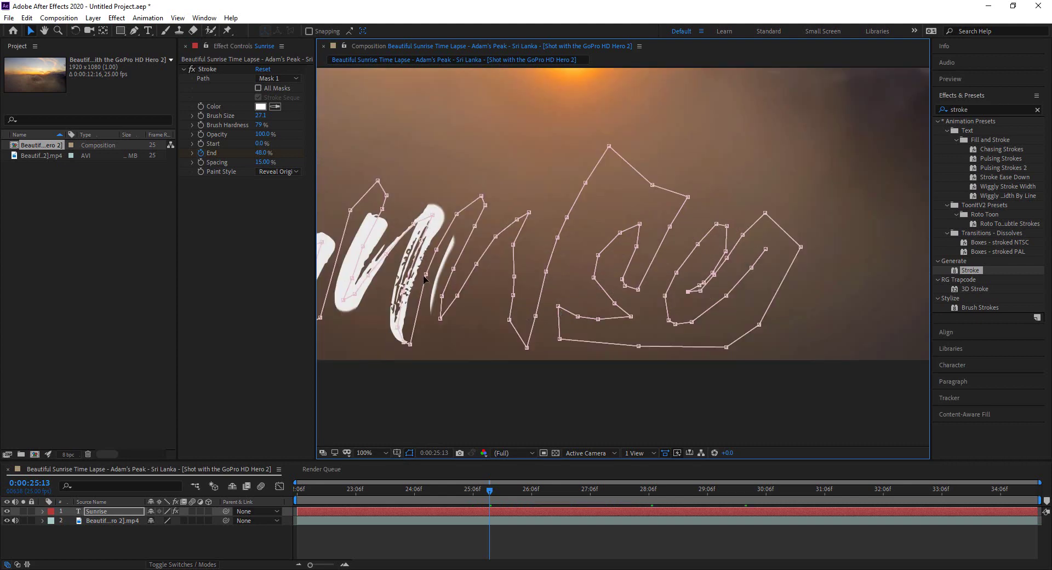
pyautogui.moveTo(426, 275); pyautogui.dragTo(411, 278)
pyautogui.moveTo(432, 251); pyautogui.dragTo(431, 237)
pyautogui.moveTo(491, 493)
pyautogui.mouseDown()
pyautogui.moveTo(461, 494)
pyautogui.moveTo(533, 493)
pyautogui.moveTo(422, 496)
pyautogui.moveTo(524, 493)
pyautogui.moveTo(449, 491)
pyautogui.mouseUp()
pyautogui.click(409, 454)
# - Drag the u stroke's end mask vertex down-left and review the reveal around 24:02
pyautogui.scroll(-4, 560, 323)
pyautogui.scroll(2, 554, 319)
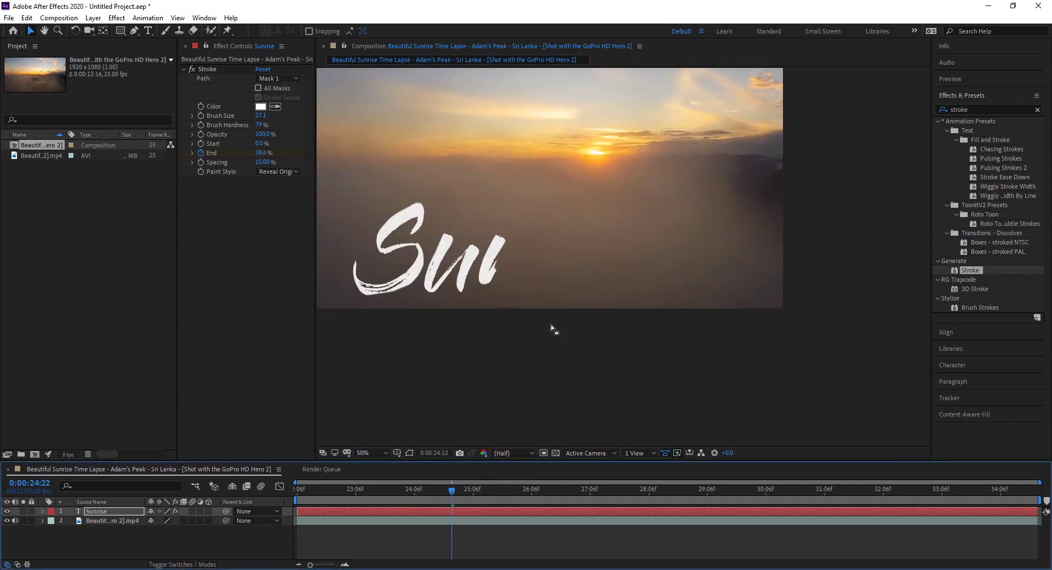
pyautogui.moveTo(450, 492)
pyautogui.mouseDown()
pyautogui.moveTo(399, 498)
pyautogui.moveTo(409, 498)
pyautogui.mouseUp()
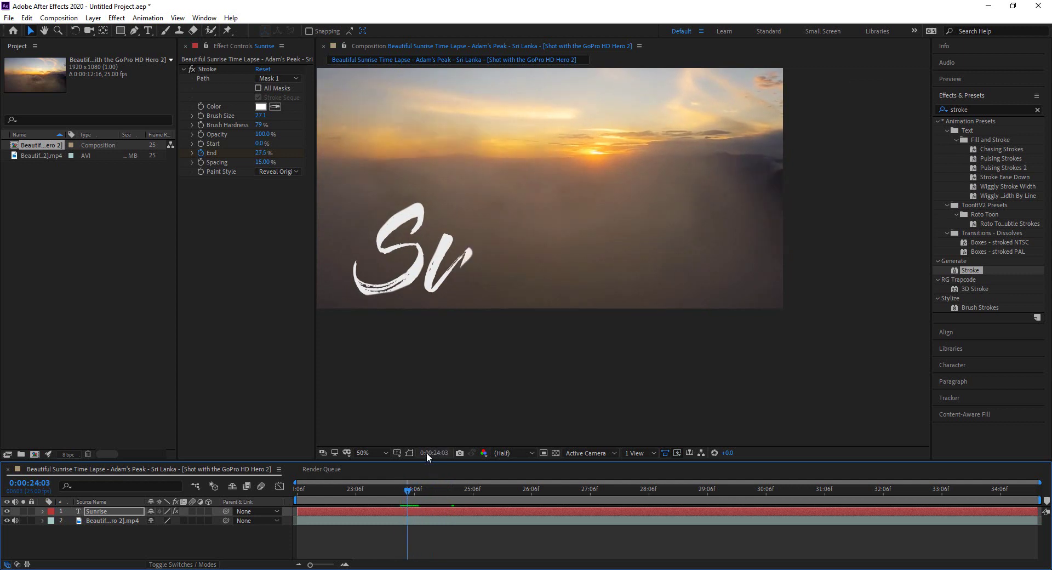
pyautogui.click(411, 453)
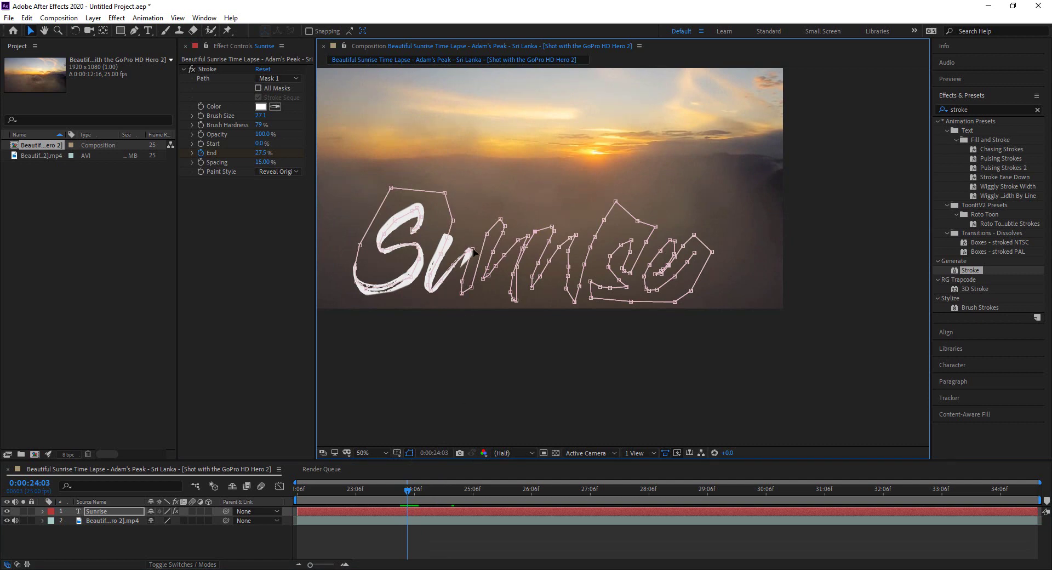
pyautogui.moveTo(474, 251); pyautogui.dragTo(465, 268)
pyautogui.click(410, 453)
pyautogui.moveTo(410, 490); pyautogui.dragTo(407, 494)
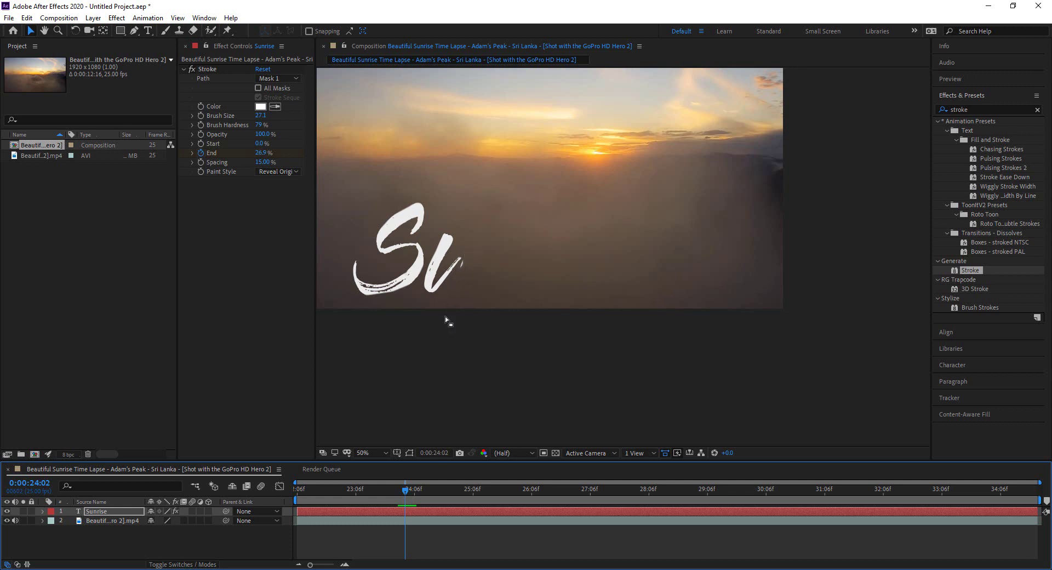
# - Show the mask outlines and move the u-path mask points down-left
pyautogui.click(394, 453)
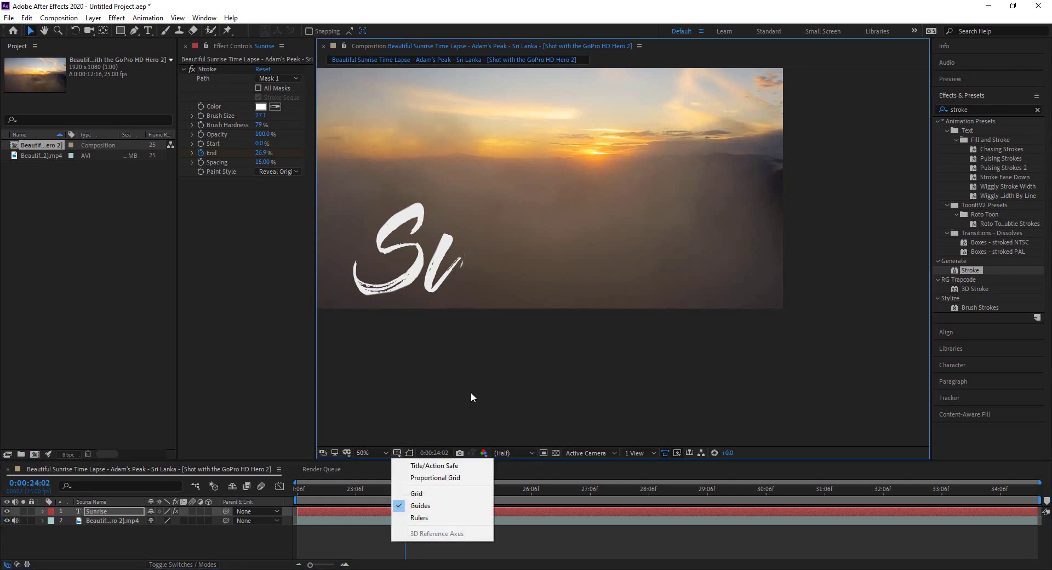
pyautogui.click(410, 453)
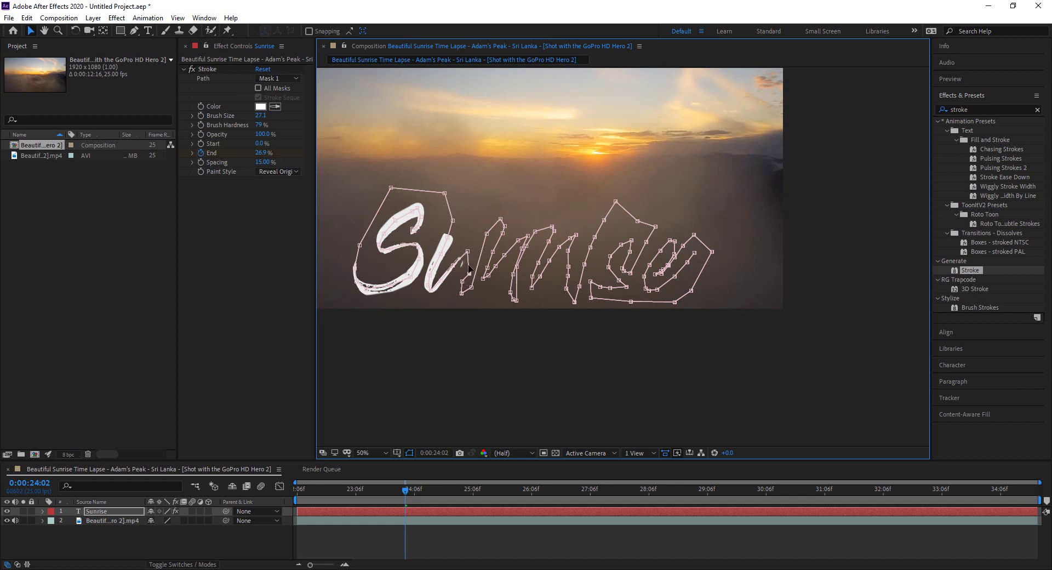
pyautogui.click(466, 263)
pyautogui.click(473, 234)
pyautogui.moveTo(471, 239); pyautogui.dragTo(463, 249)
pyautogui.moveTo(470, 260)
pyautogui.mouseDown()
pyautogui.moveTo(465, 251)
pyautogui.moveTo(465, 269)
pyautogui.mouseUp()
# - Preview the u reveal and fine-tune its mask points while scrubbing
pyautogui.click(406, 492)
pyautogui.press('space')
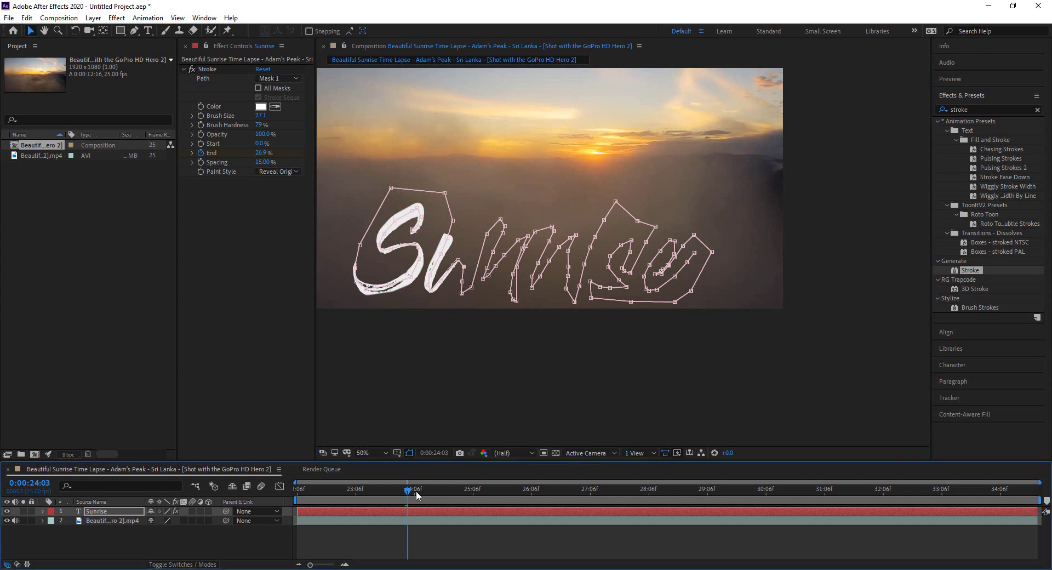
pyautogui.moveTo(405, 492); pyautogui.dragTo(436, 493)
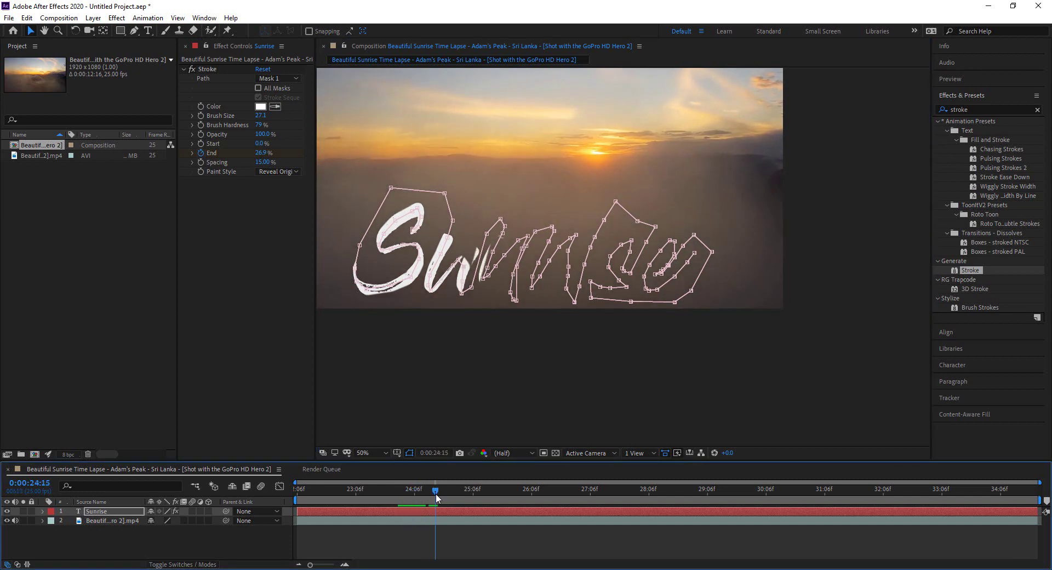
pyautogui.click(465, 270)
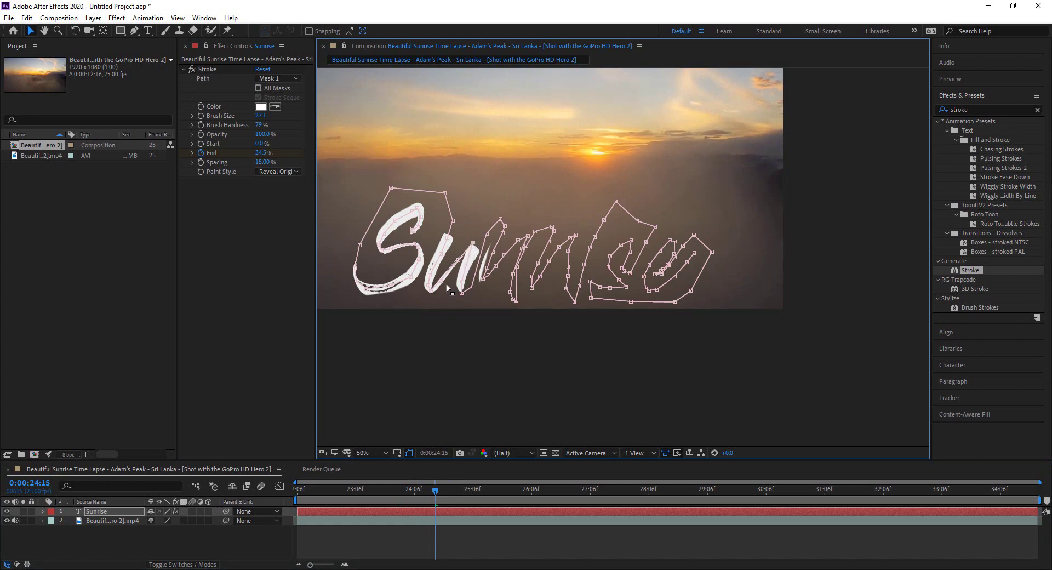
pyautogui.moveTo(433, 489)
pyautogui.mouseDown()
pyautogui.moveTo(485, 492)
pyautogui.moveTo(436, 495)
pyautogui.mouseUp()
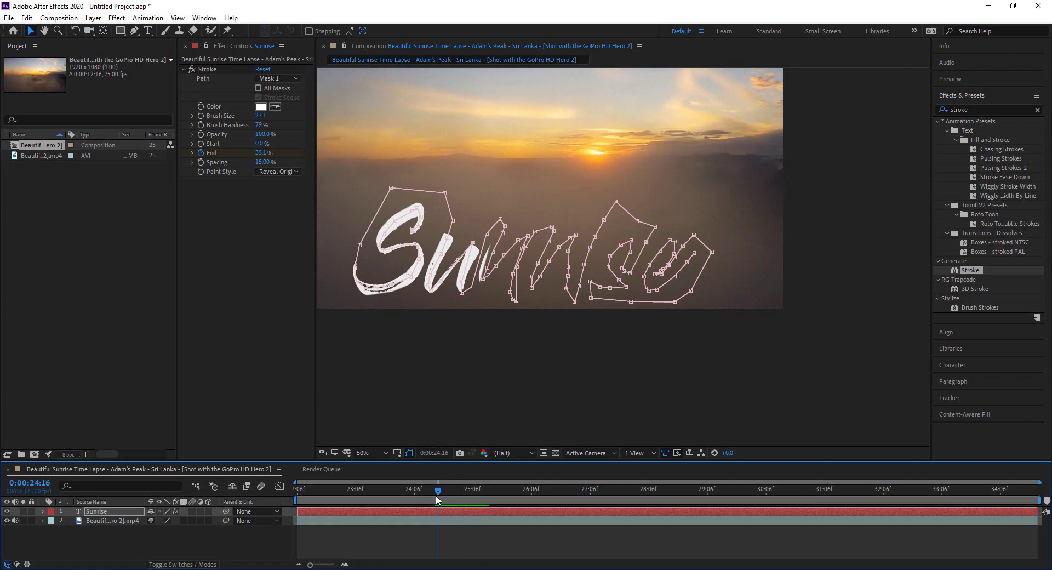
pyautogui.click(472, 286)
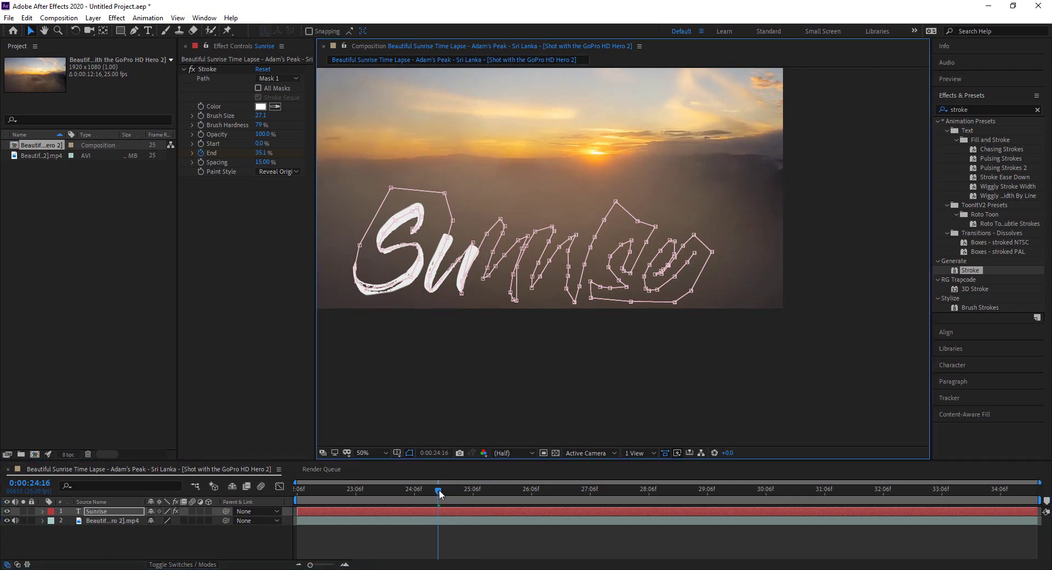
pyautogui.click(407, 453)
pyautogui.moveTo(438, 488)
pyautogui.mouseDown()
pyautogui.moveTo(420, 489)
pyautogui.moveTo(450, 490)
pyautogui.moveTo(416, 492)
pyautogui.moveTo(431, 492)
pyautogui.mouseUp()
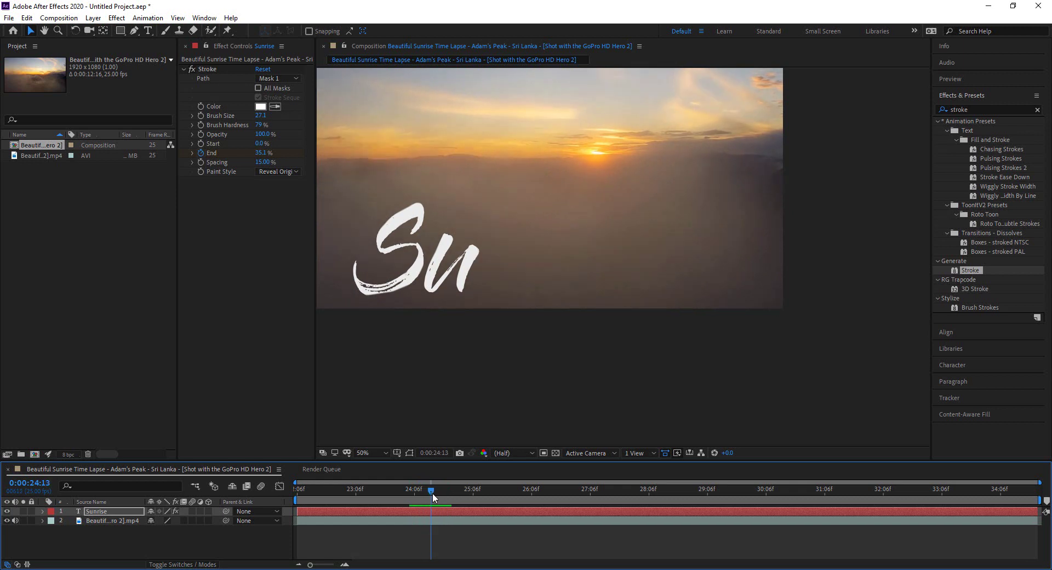
# - Move an n-path mask point down-right, check the n stroke, and return to 22:06
pyautogui.click(410, 453)
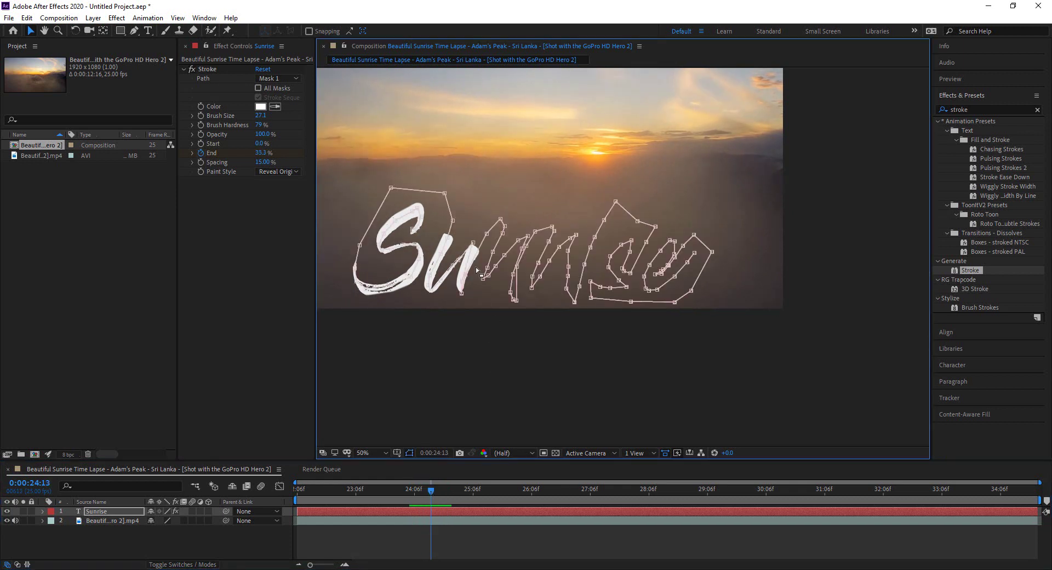
pyautogui.moveTo(487, 236)
pyautogui.mouseDown()
pyautogui.moveTo(499, 222)
pyautogui.moveTo(478, 234)
pyautogui.moveTo(476, 252)
pyautogui.mouseUp()
pyautogui.moveTo(430, 492)
pyautogui.mouseDown()
pyautogui.moveTo(407, 494)
pyautogui.moveTo(438, 495)
pyautogui.mouseUp()
pyautogui.press('pageup')
pyautogui.press('pageup')
pyautogui.press('pageup')
pyautogui.press('pageup')
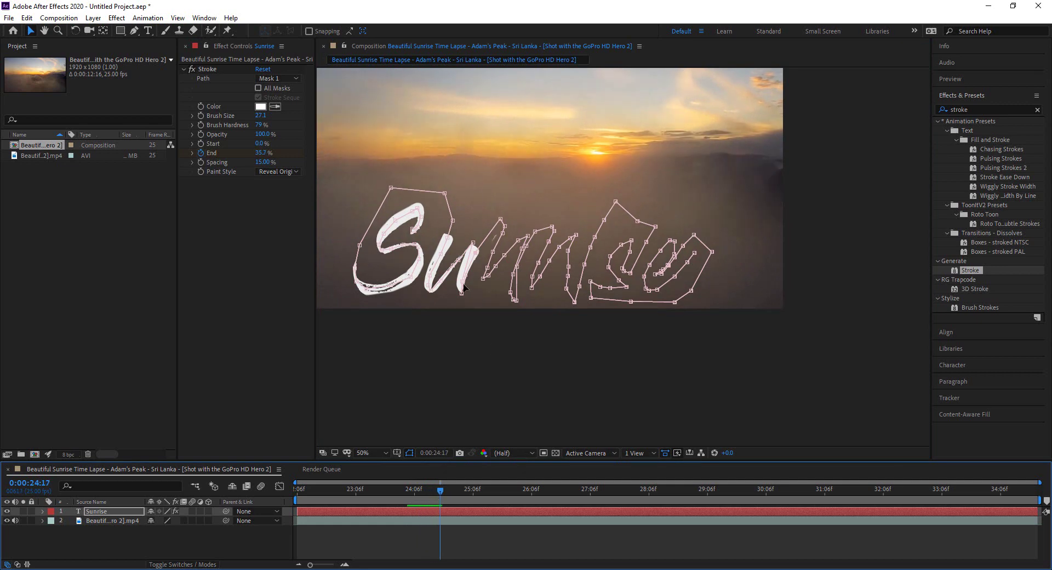
pyautogui.press('.')
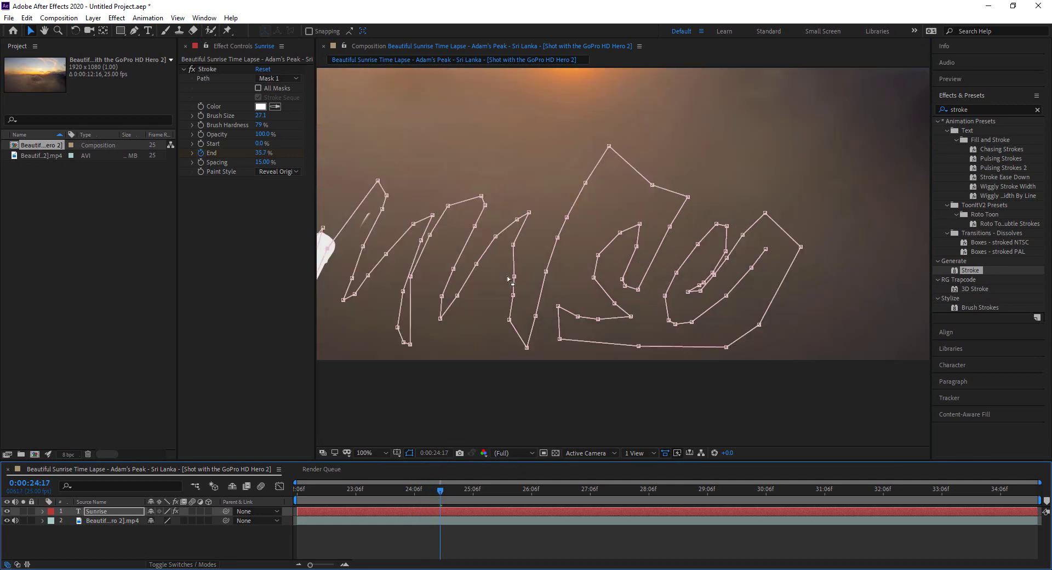
pyautogui.press(',')
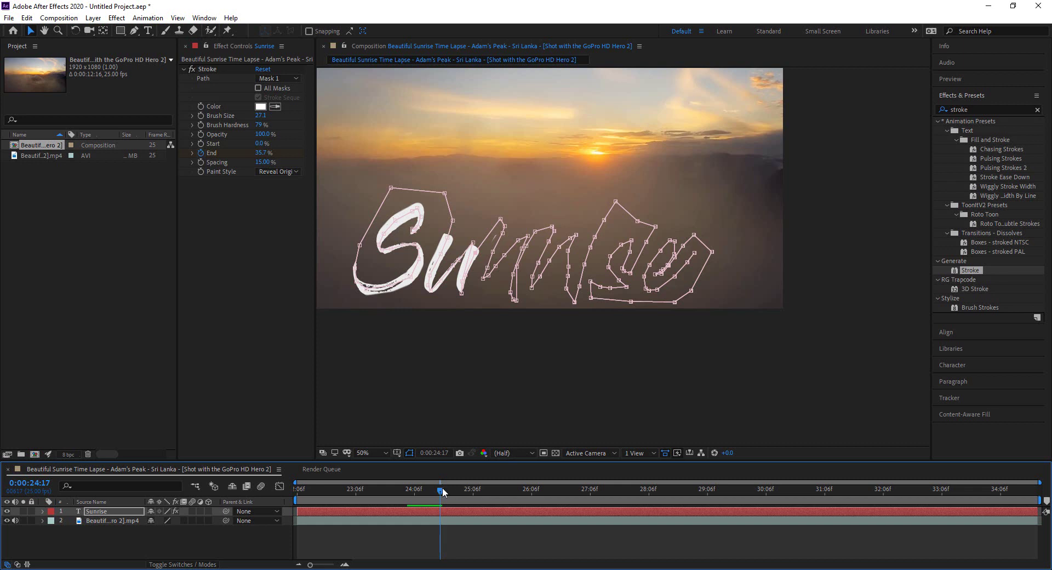
pyautogui.moveTo(442, 489)
pyautogui.mouseDown()
pyautogui.moveTo(314, 488)
pyautogui.moveTo(658, 502)
pyautogui.moveTo(364, 496)
pyautogui.moveTo(282, 505)
pyautogui.mouseUp()
# - Hide the mask outlines and preview the write-on from 22:06 until the full word at 31:02
pyautogui.click(411, 453)
pyautogui.press('space')
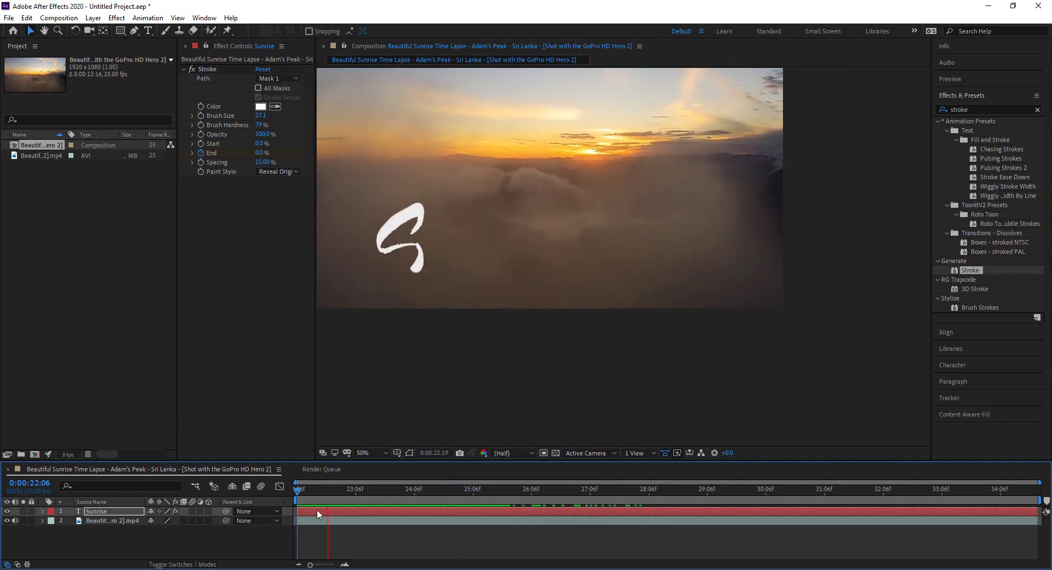
pyautogui.press('space')
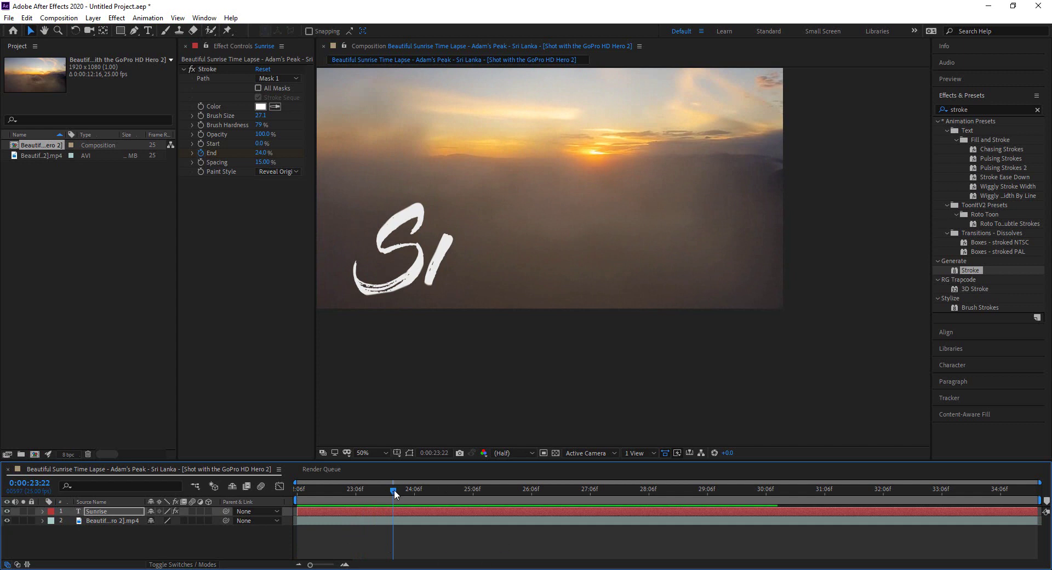
pyautogui.moveTo(394, 489); pyautogui.dragTo(287, 495)
pyautogui.press('space')
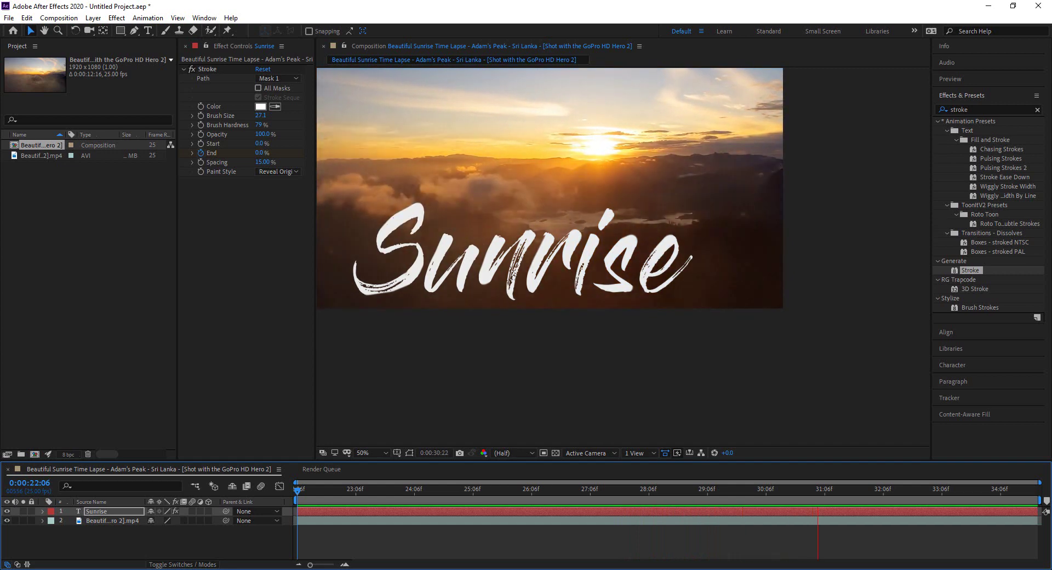
pyautogui.press('space')
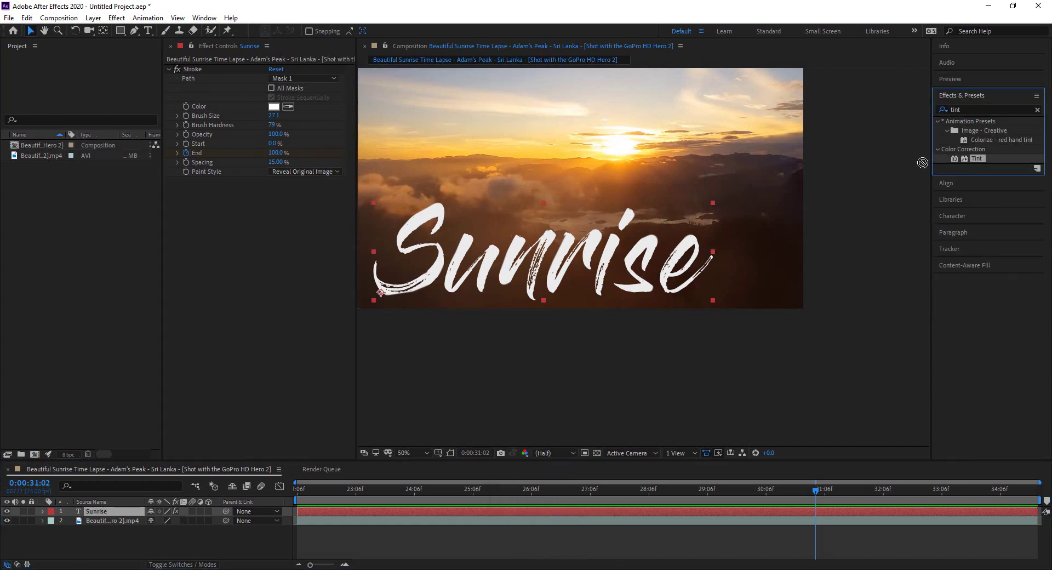
# - Apply Tint to the Sunrise text and map black to red FE0000
pyautogui.moveTo(976, 158)
pyautogui.mouseDown()
pyautogui.moveTo(352, 228)
pyautogui.moveTo(230, 356)
pyautogui.moveTo(115, 518)
pyautogui.mouseUp()
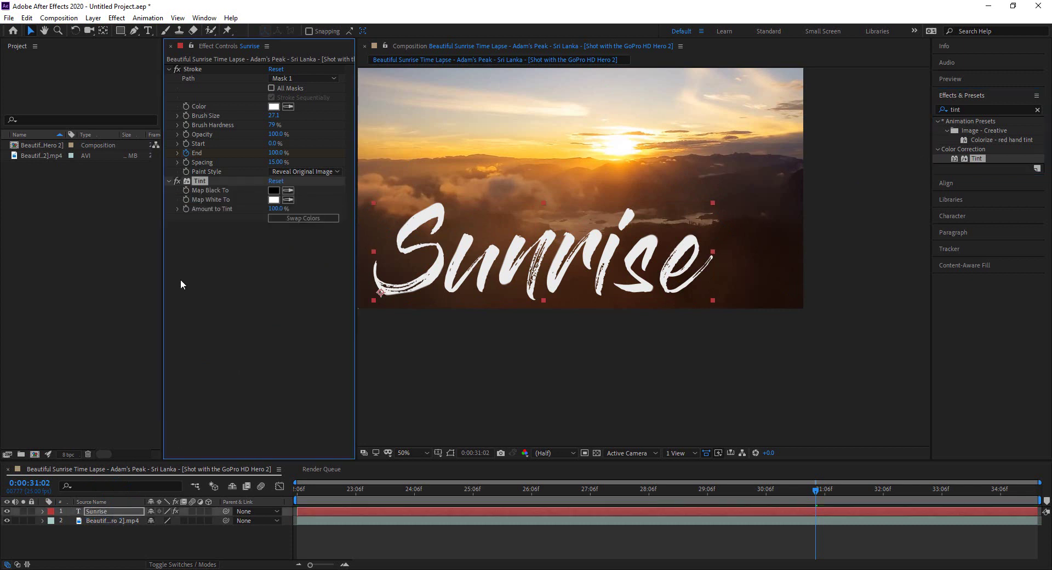
pyautogui.click(274, 190)
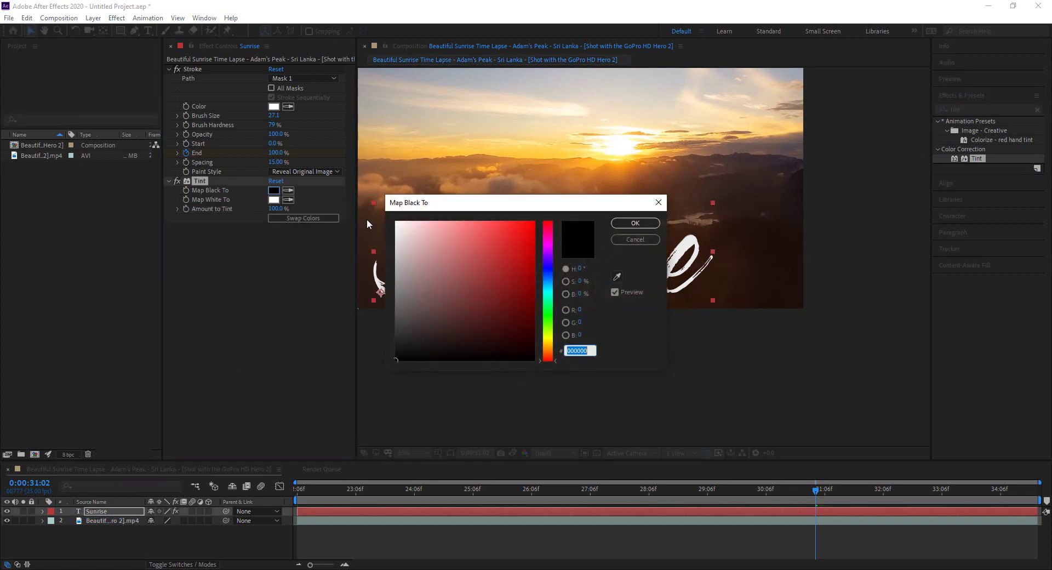
pyautogui.moveTo(521, 235); pyautogui.dragTo(535, 221)
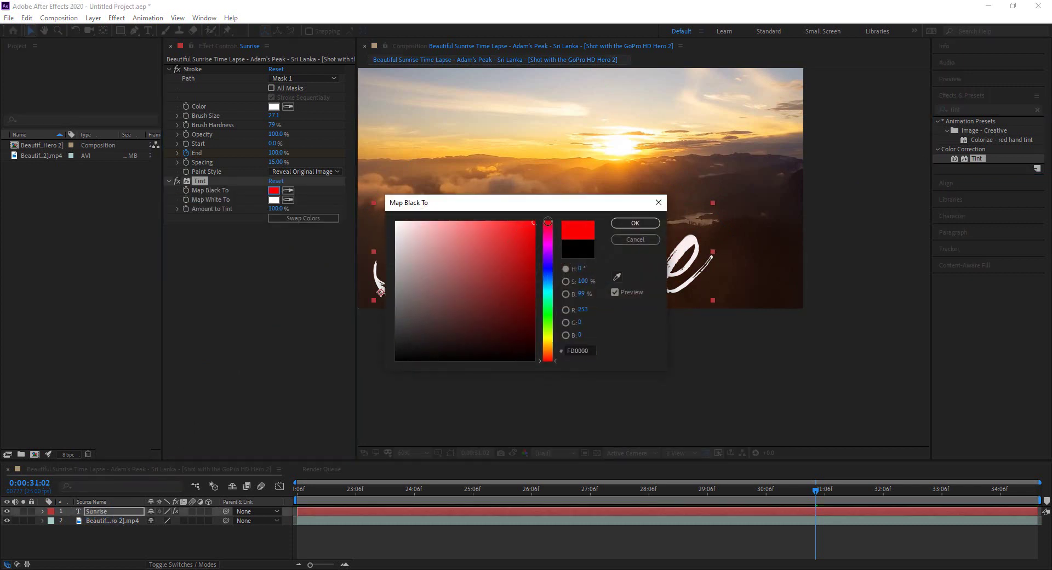
pyautogui.click(633, 224)
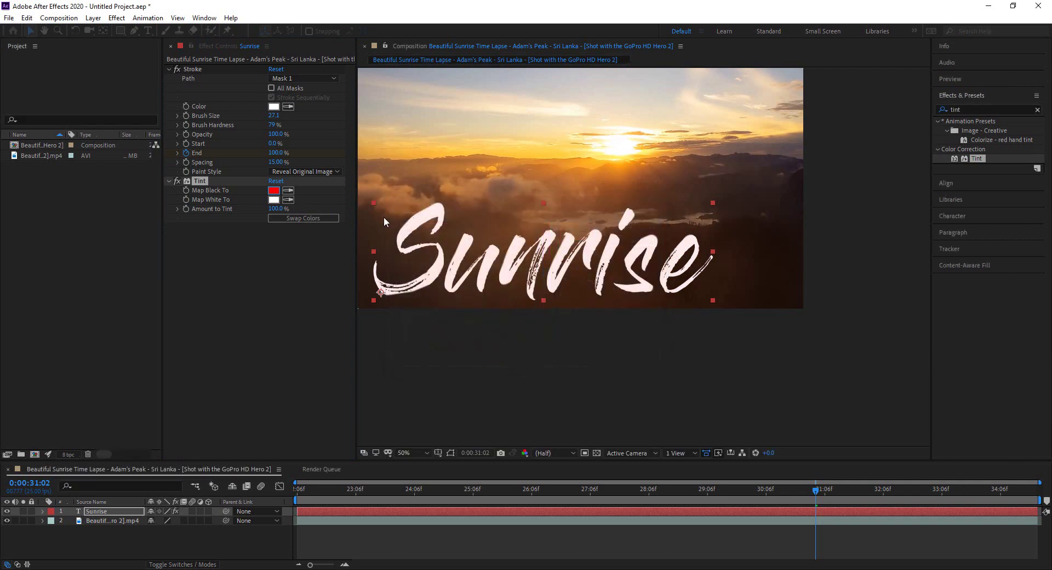
# - Map white to deep yellow D6CA12 and rewind to before the reveal
pyautogui.click(273, 200)
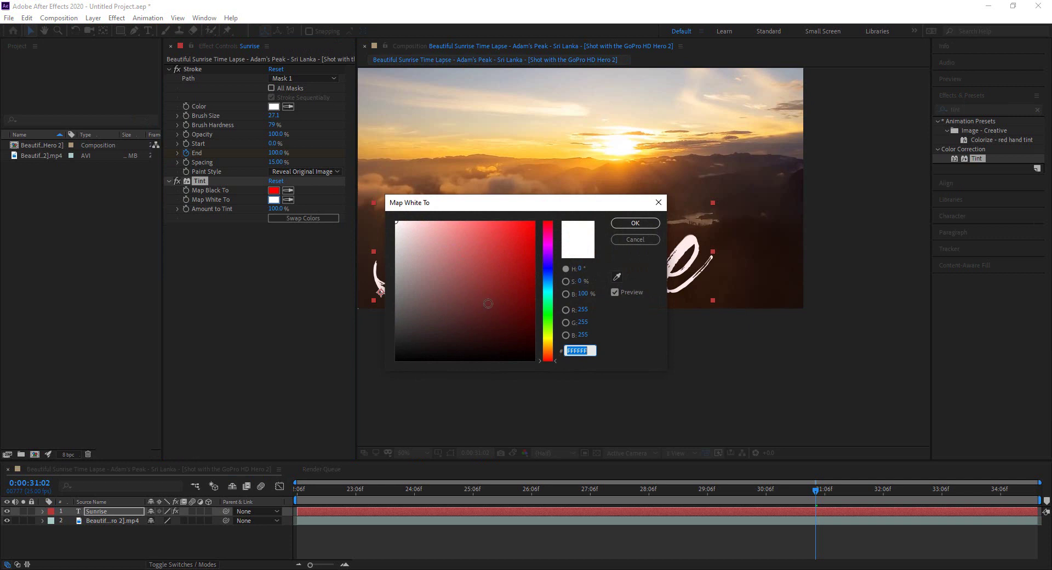
pyautogui.click(548, 339)
pyautogui.moveTo(524, 268); pyautogui.dragTo(523, 243)
pyautogui.click(636, 222)
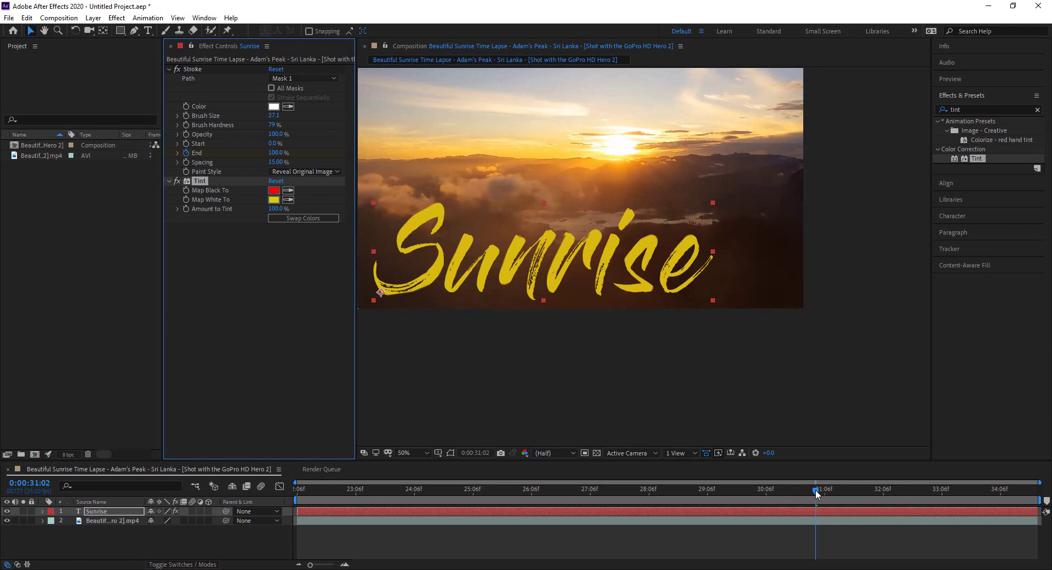
pyautogui.moveTo(816, 489); pyautogui.dragTo(297, 509)
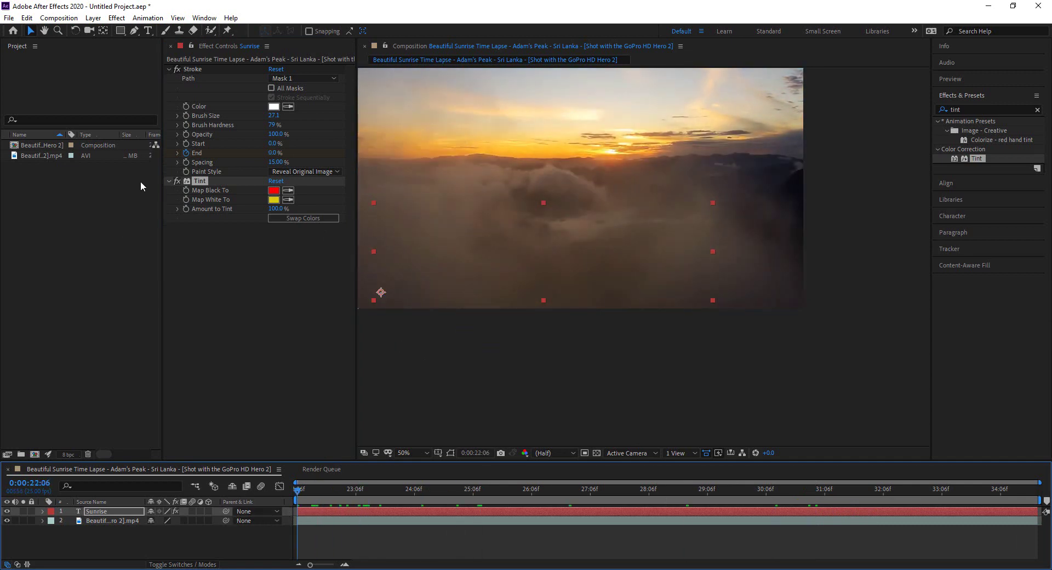
# - Reset Map White To back to white and move forward until 'Sun' is revealed
pyautogui.click(187, 201)
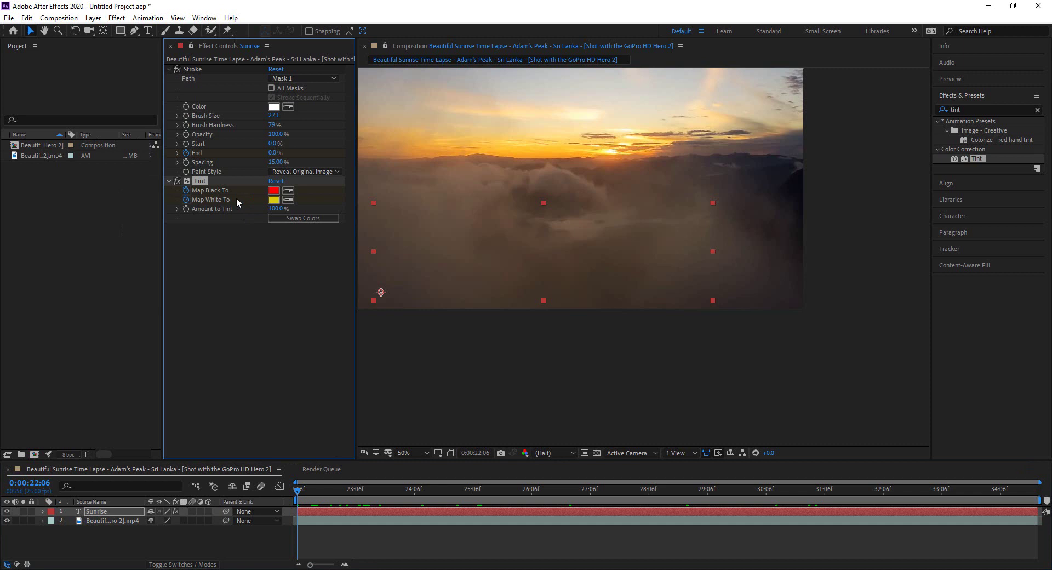
pyautogui.click(273, 199)
pyautogui.click(397, 222)
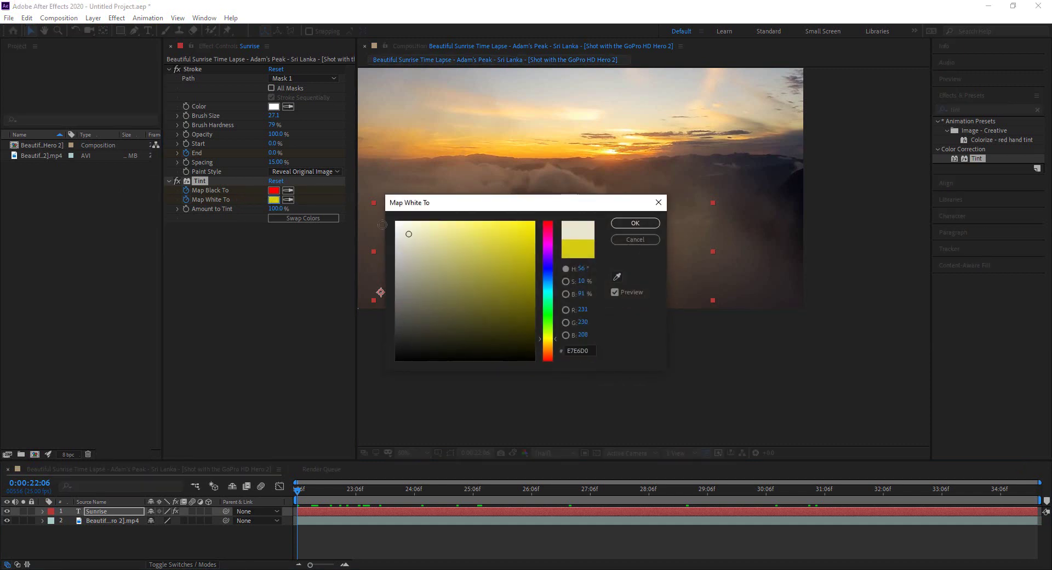
pyautogui.click(625, 225)
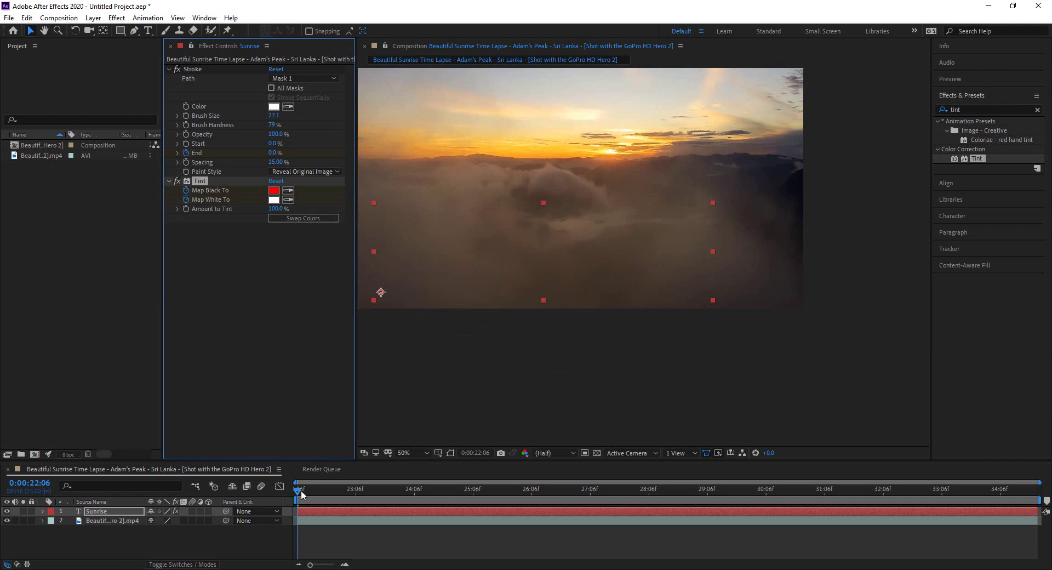
pyautogui.moveTo(301, 495)
pyautogui.mouseDown()
pyautogui.moveTo(699, 510)
pyautogui.moveTo(475, 517)
pyautogui.mouseUp()
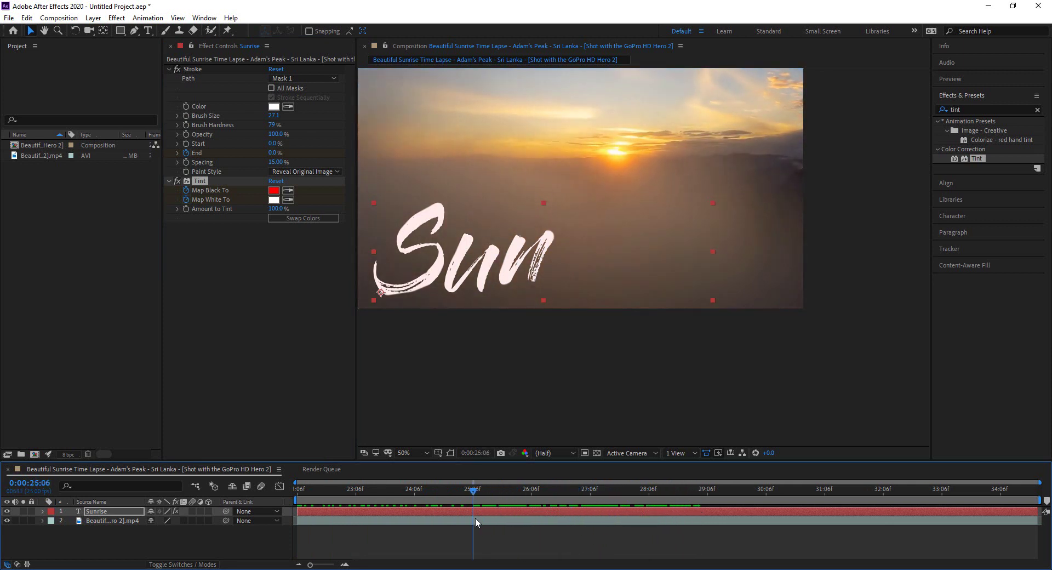
# - Map white to saturated orange F29E0C and return to the animation start
pyautogui.click(274, 200)
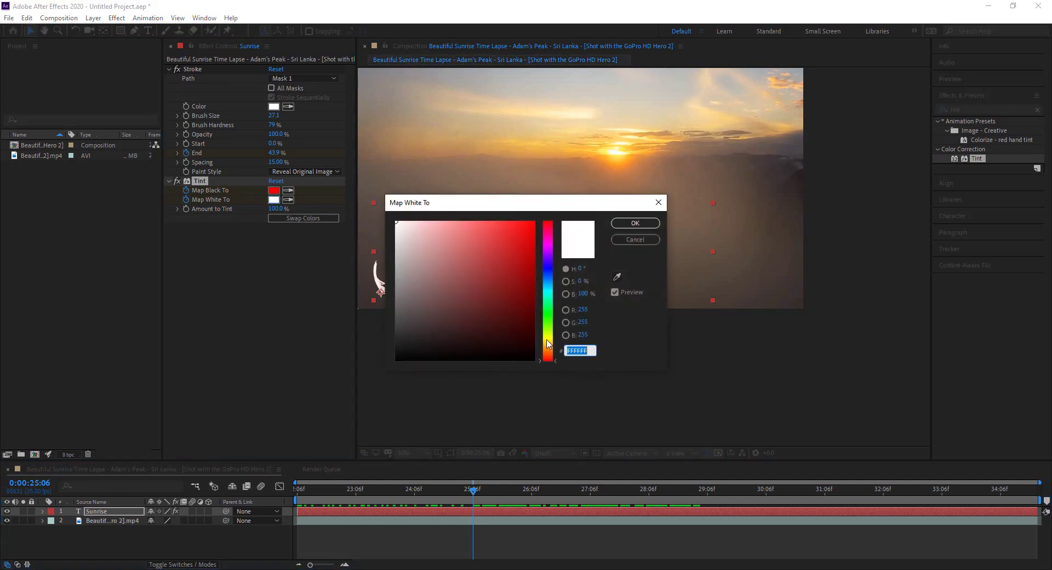
pyautogui.moveTo(548, 341); pyautogui.dragTo(552, 345)
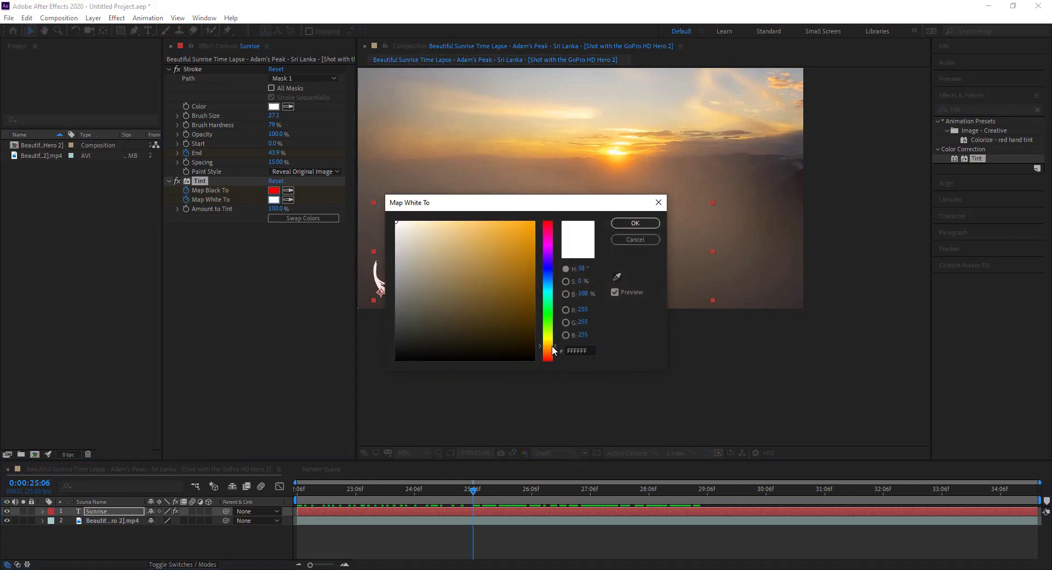
pyautogui.moveTo(516, 278); pyautogui.dragTo(527, 227)
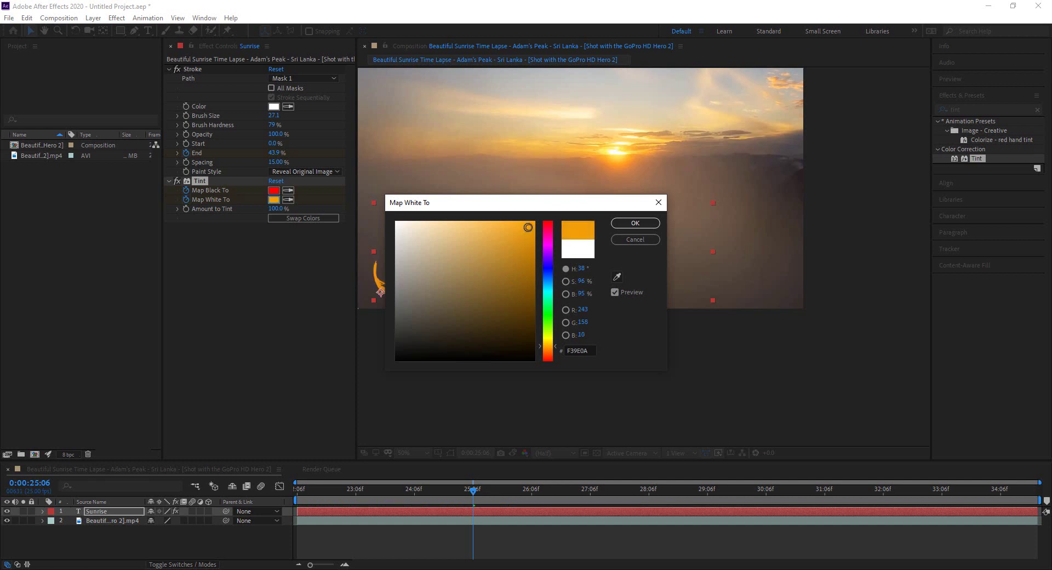
pyautogui.click(636, 223)
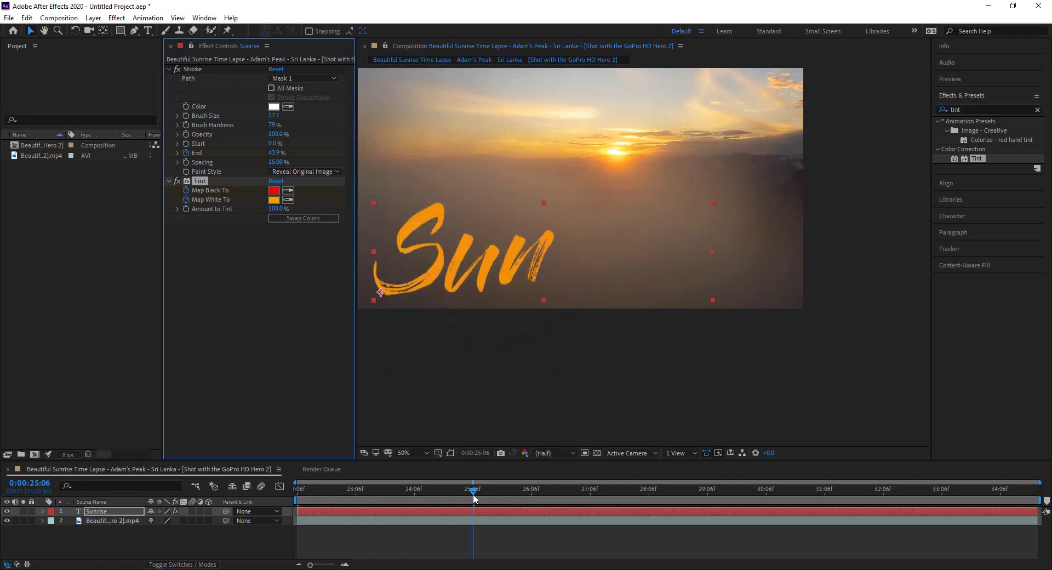
pyautogui.moveTo(472, 495); pyautogui.dragTo(273, 507)
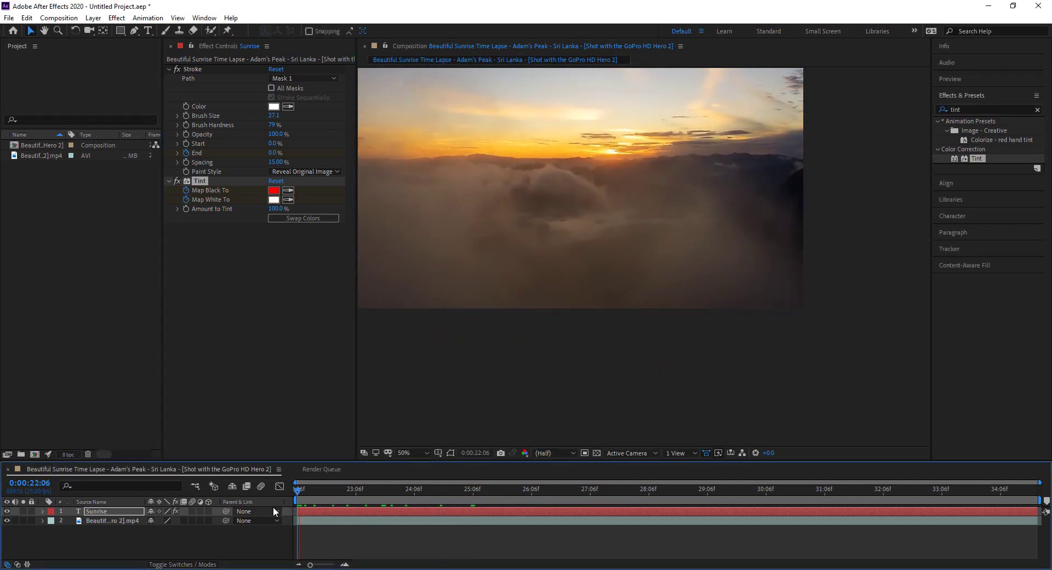
# - Preview the orange title reveal, then view the composition at 100%
pyautogui.press('space')
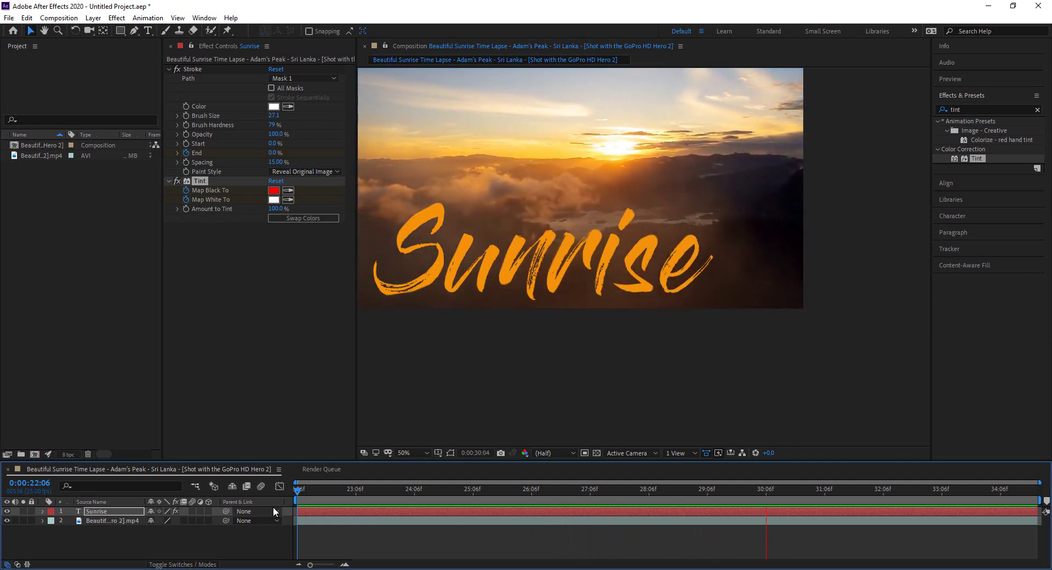
pyautogui.press('space')
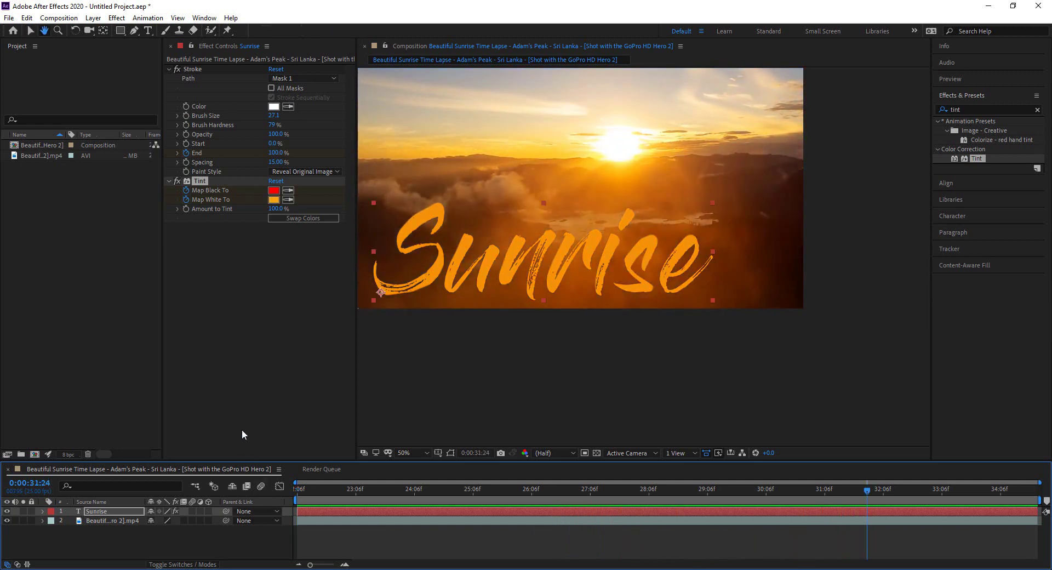
pyautogui.click(421, 453)
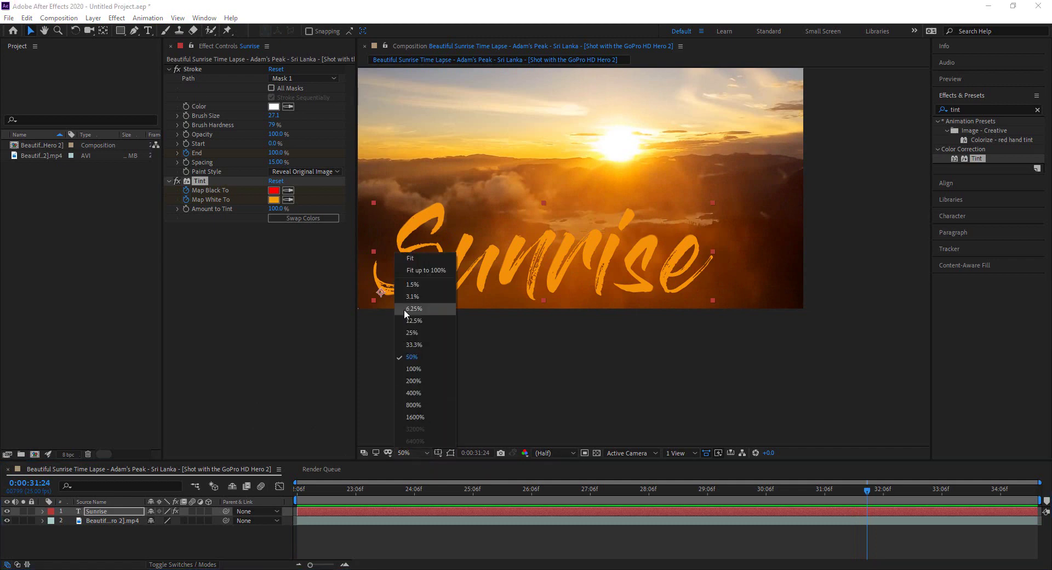
pyautogui.click(423, 369)
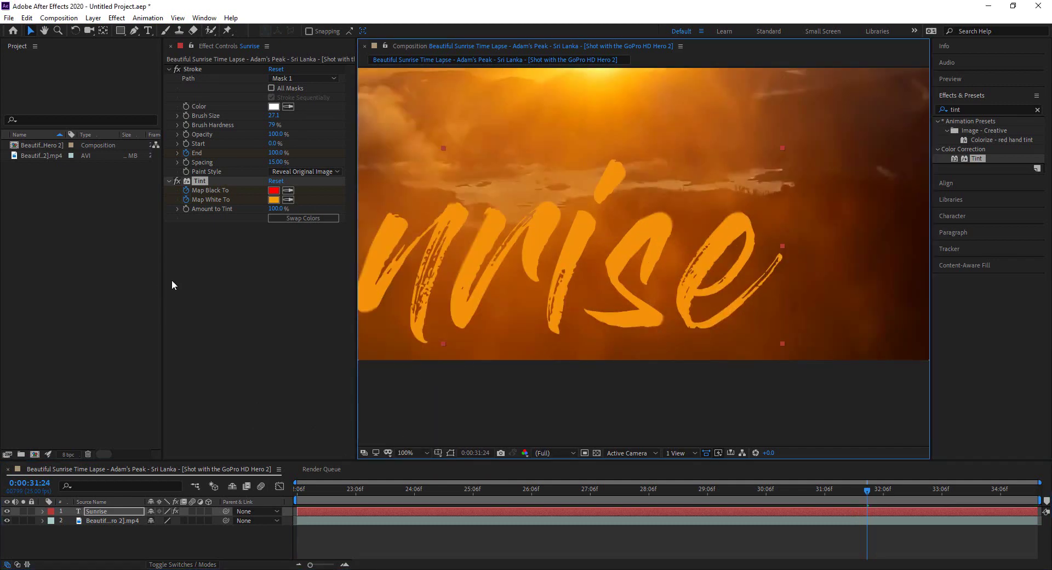
# - Widen the Composition panel by moving panel dividers and set the view back to 50%
pyautogui.moveTo(164, 253); pyautogui.dragTo(107, 253)
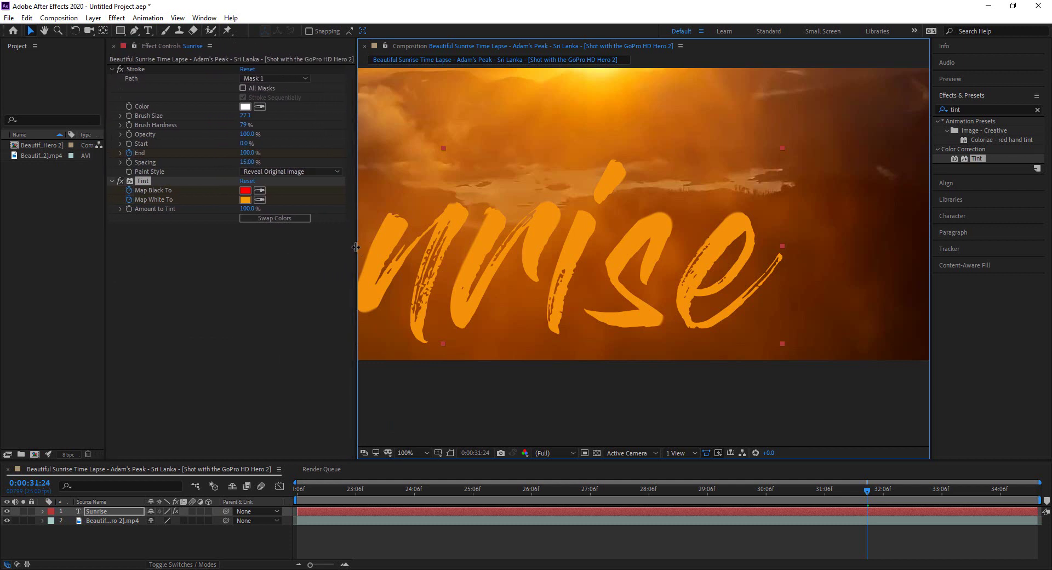
pyautogui.moveTo(359, 251); pyautogui.dragTo(302, 252)
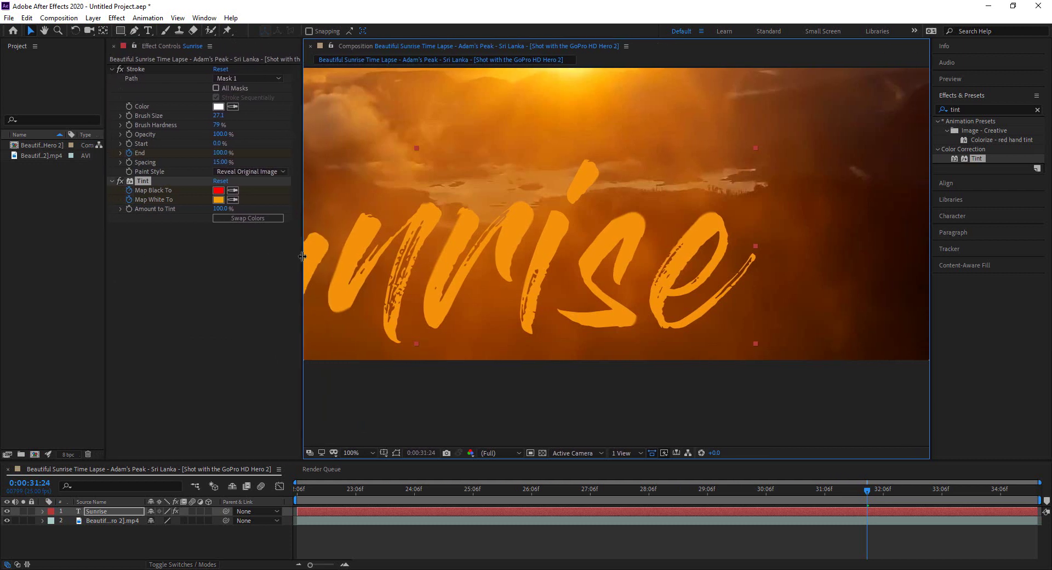
pyautogui.click(358, 453)
pyautogui.click(367, 258)
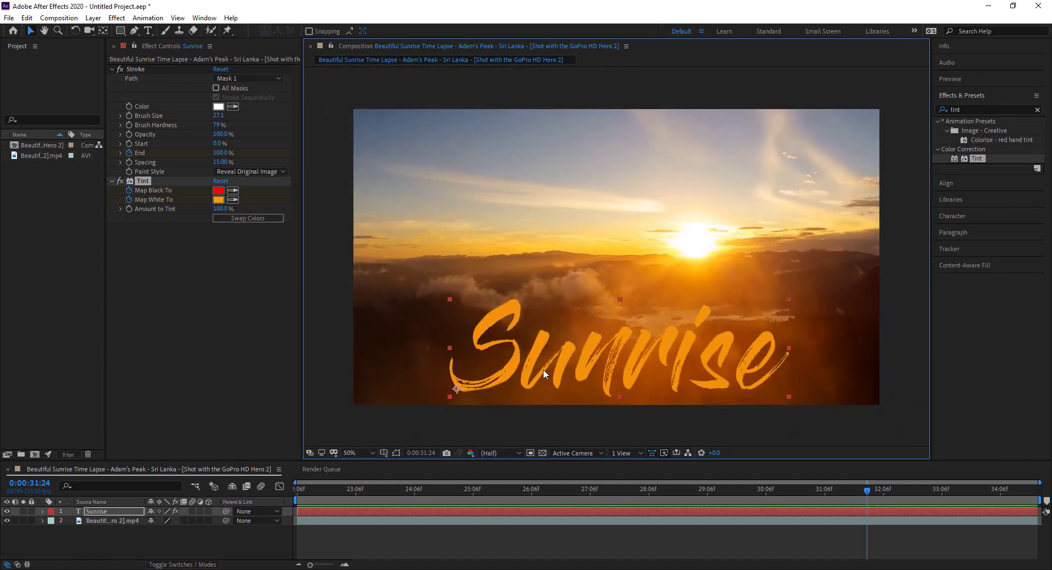
pyautogui.press('.')
pyautogui.press(',')
# - Apply Stylize > Glow to the Sunrise layer with threshold 61.6% and radius 10
pyautogui.click(965, 112)
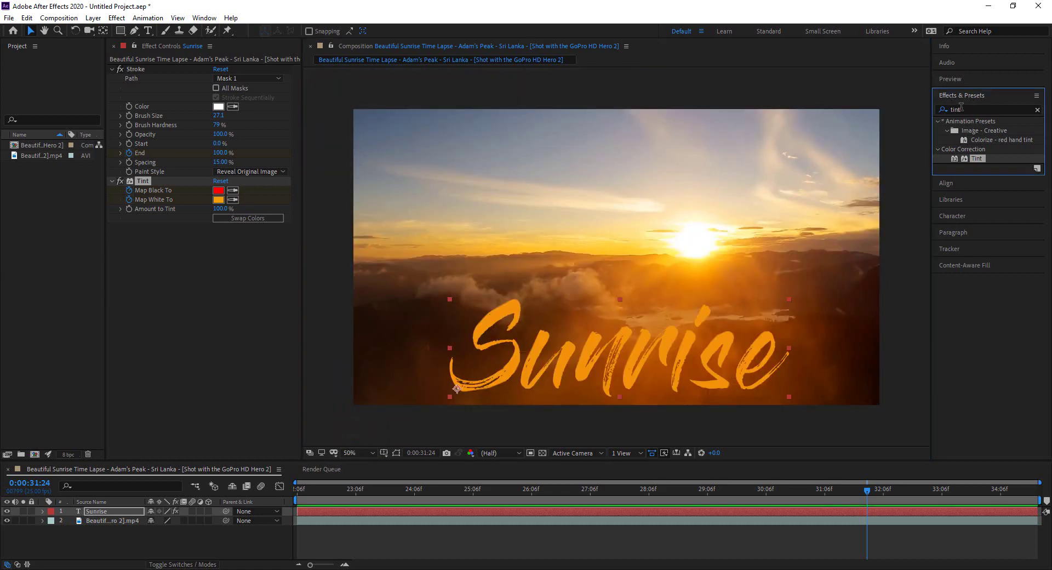
pyautogui.moveTo(974, 108); pyautogui.dragTo(940, 109)
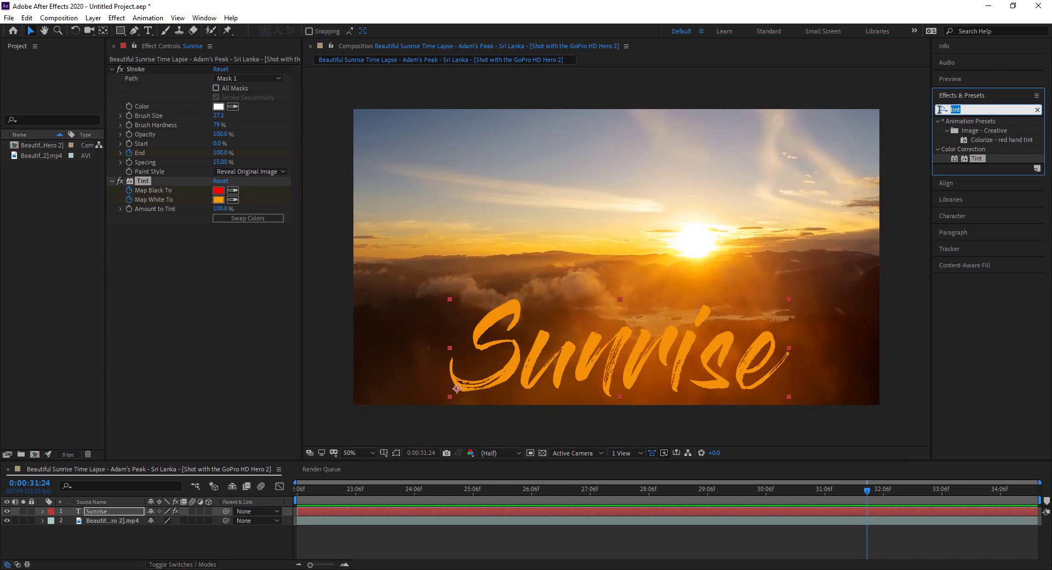
pyautogui.write('glow')
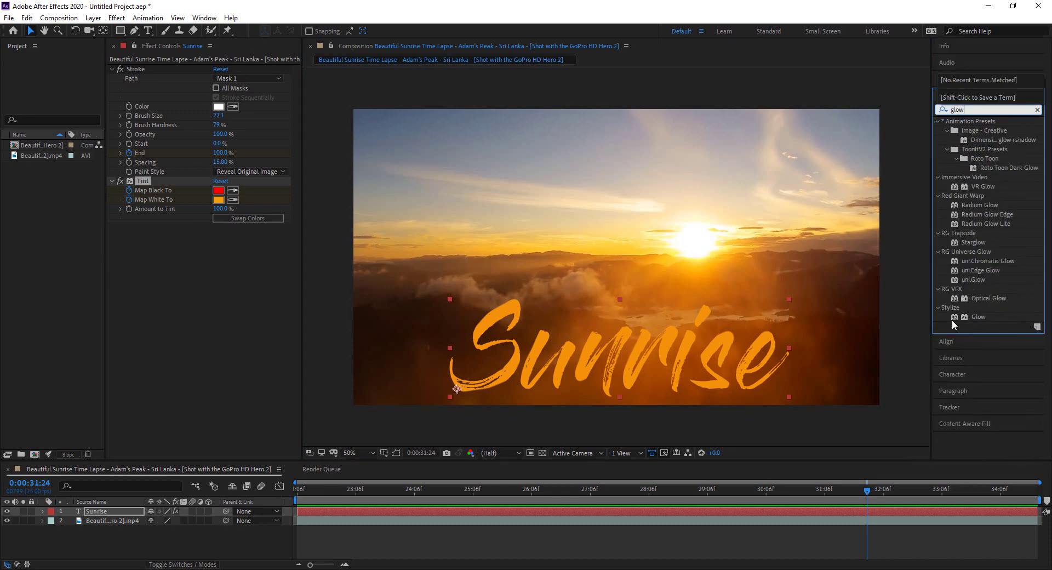
pyautogui.moveTo(976, 317); pyautogui.dragTo(160, 512)
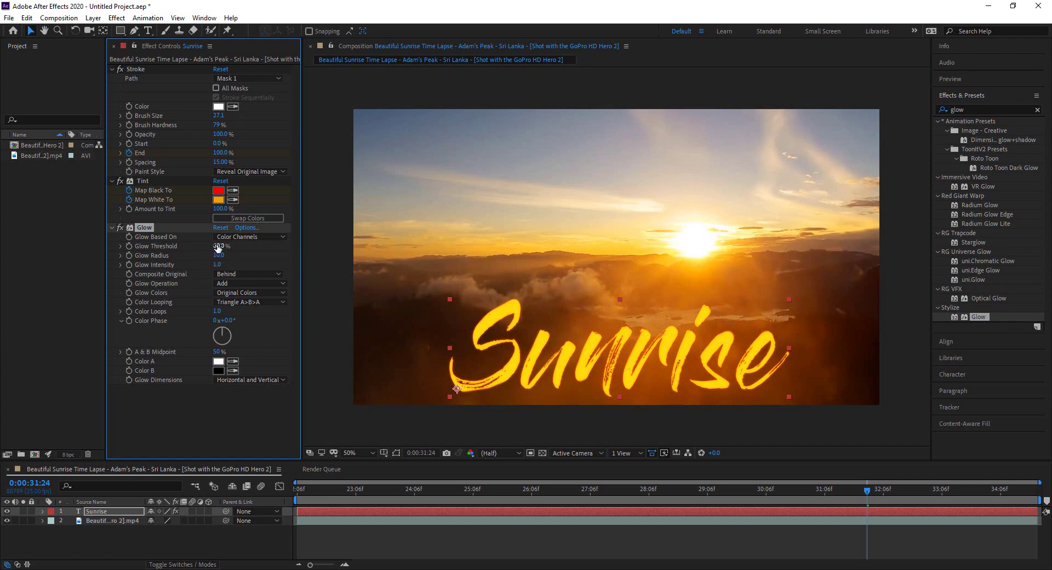
pyautogui.moveTo(218, 247); pyautogui.dragTo(197, 239)
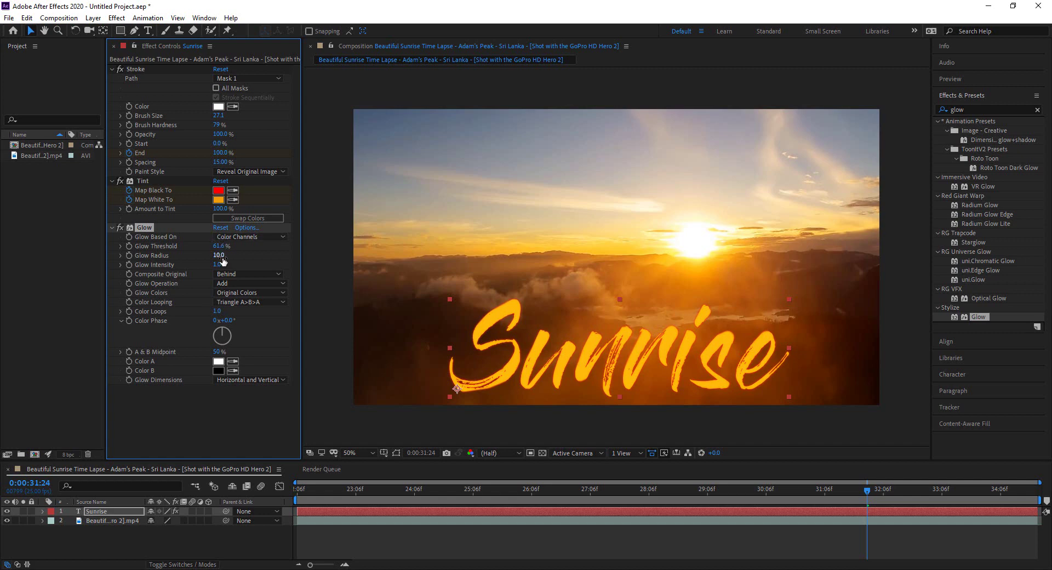
pyautogui.moveTo(865, 495); pyautogui.dragTo(743, 521)
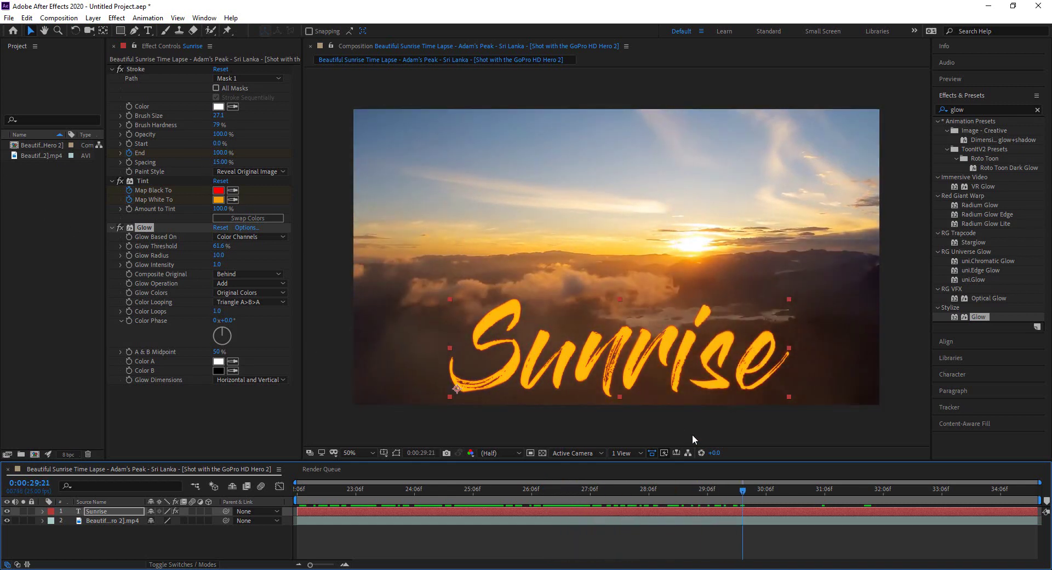
pyautogui.moveTo(739, 490)
pyautogui.mouseDown()
pyautogui.moveTo(285, 488)
pyautogui.moveTo(752, 498)
pyautogui.moveTo(296, 514)
pyautogui.mouseUp()
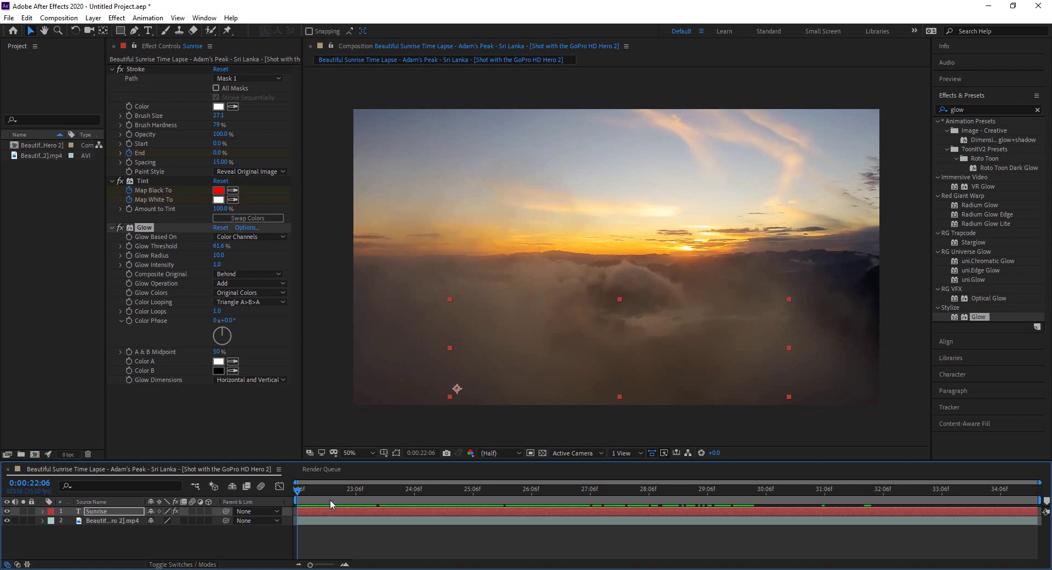
pyautogui.moveTo(299, 495); pyautogui.dragTo(793, 524)
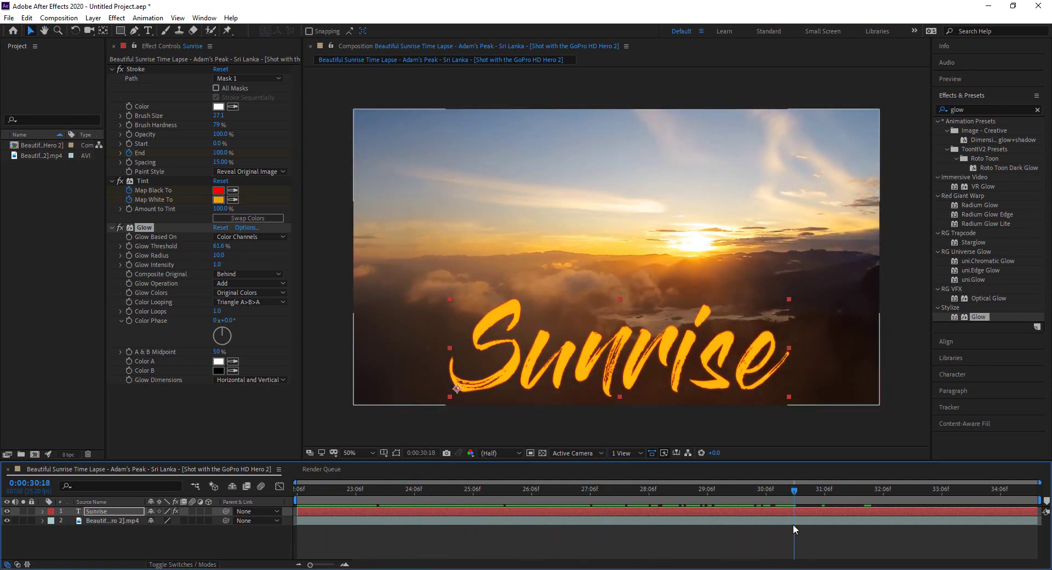